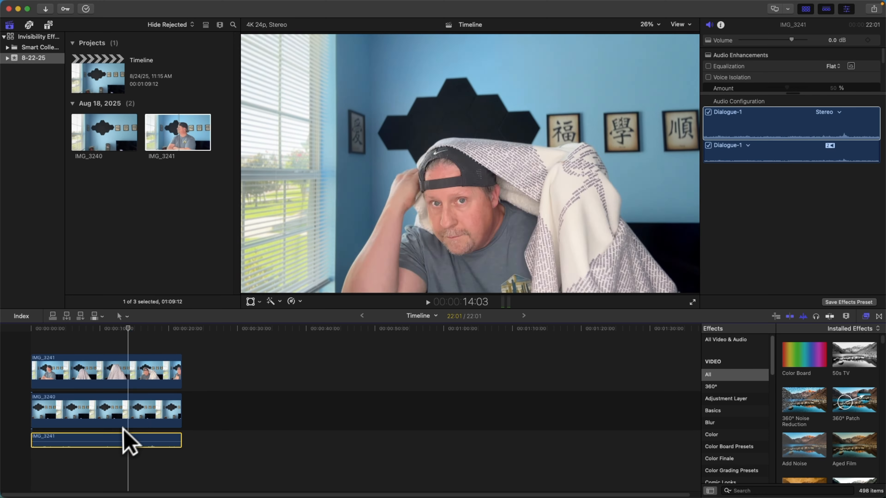
Step: Delete the detached IMG_3241 audio clip and add a Magnetic Mask to the IMG_3241 video clip
key(Delete)
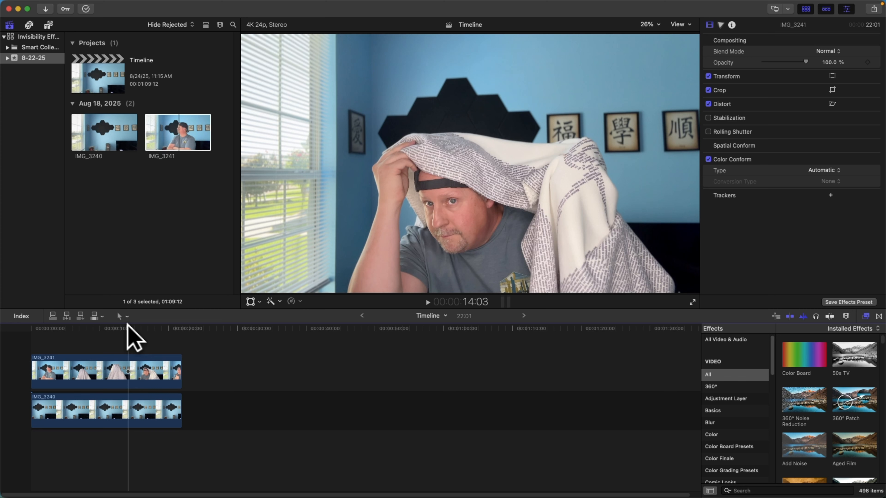
click(143, 364)
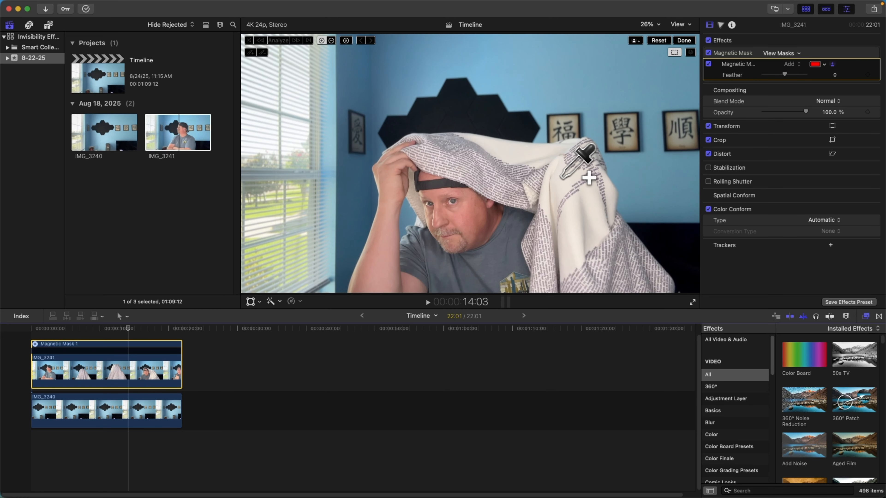
Step: Add the blanket to the Magnetic Mask by sampling its hanging side, inner edge and the fold above the ear
click(557, 182)
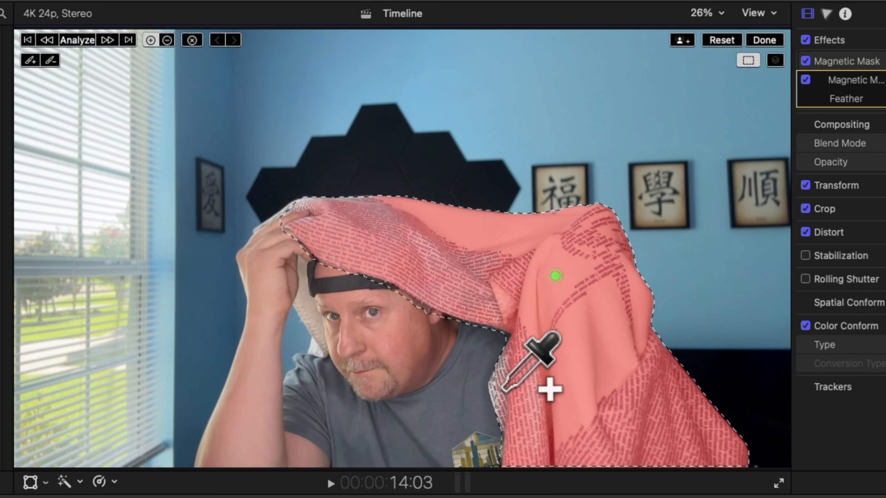
click(499, 382)
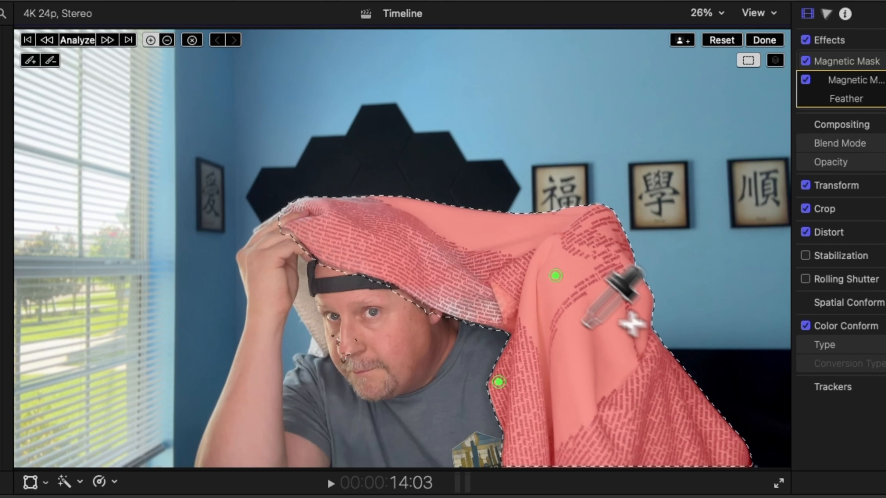
click(468, 307)
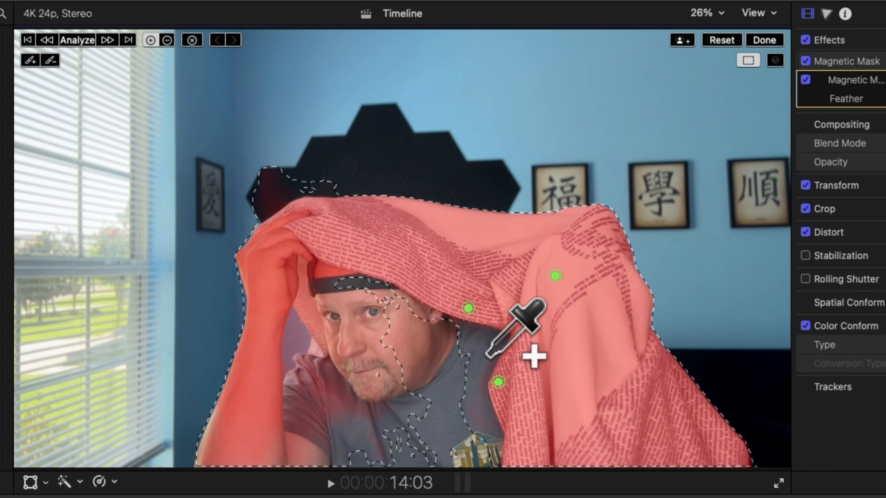
Step: Exclude the shirt at the shoulder, the raised hand and the dark wall panel from the Magnetic Mask
key(alt)
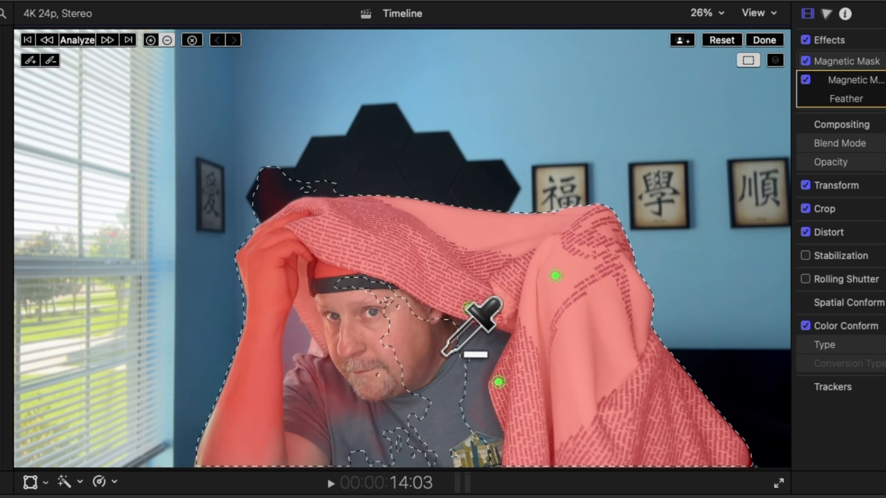
click(476, 350)
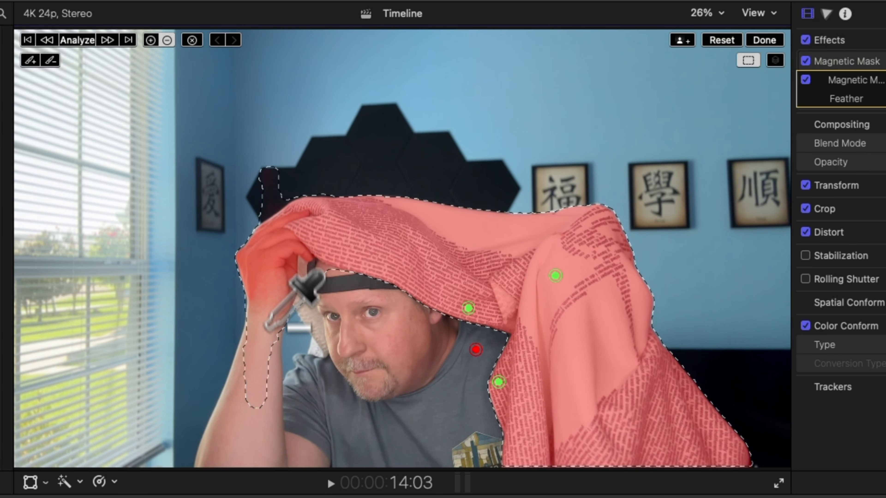
click(261, 256)
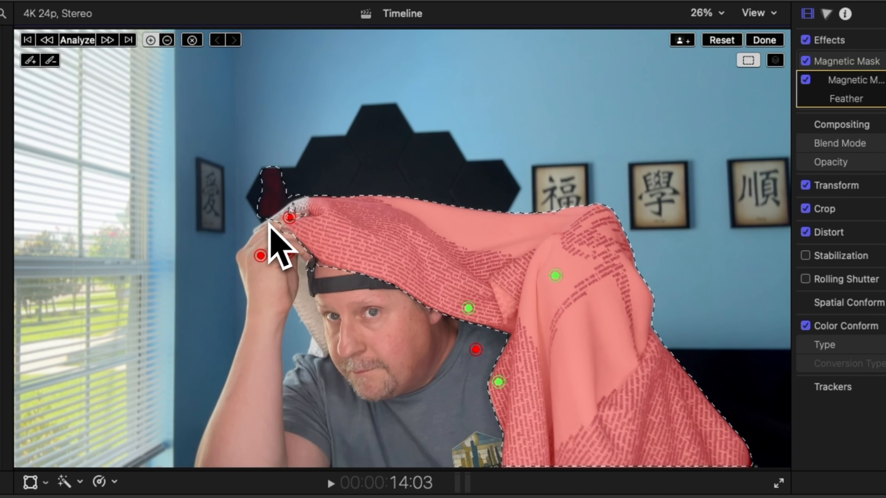
click(271, 196)
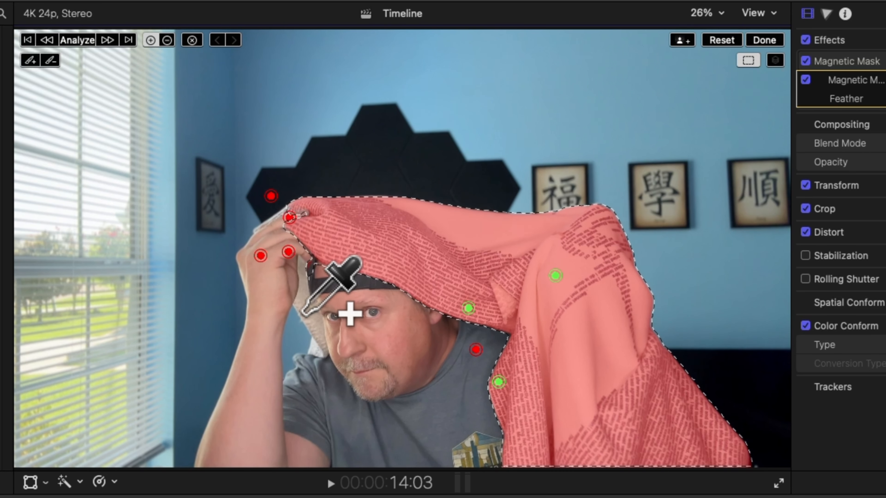
Step: Include the blanket strip between the arm and face in the mask, and exclude the shirt and the wall beside the strip
click(304, 310)
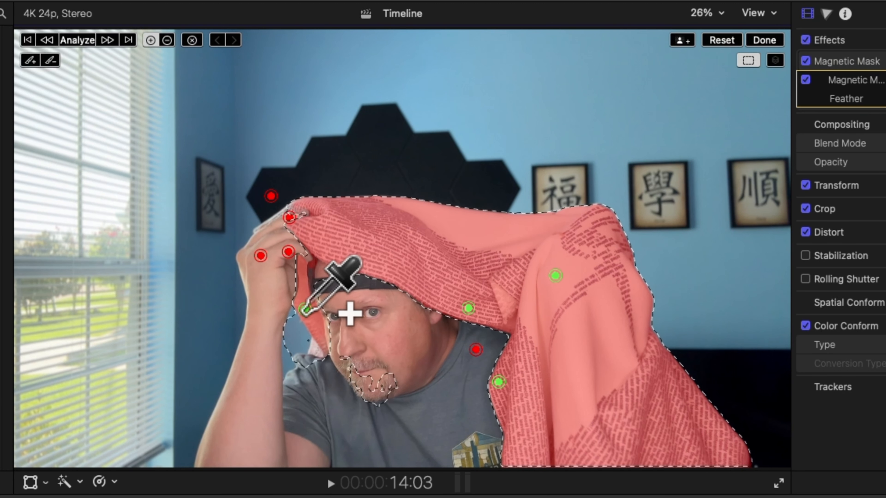
click(316, 348)
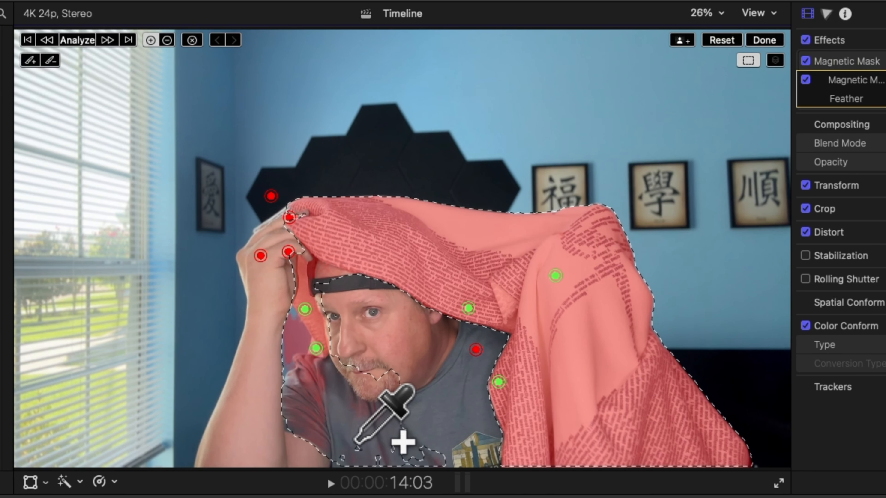
click(345, 429)
click(297, 337)
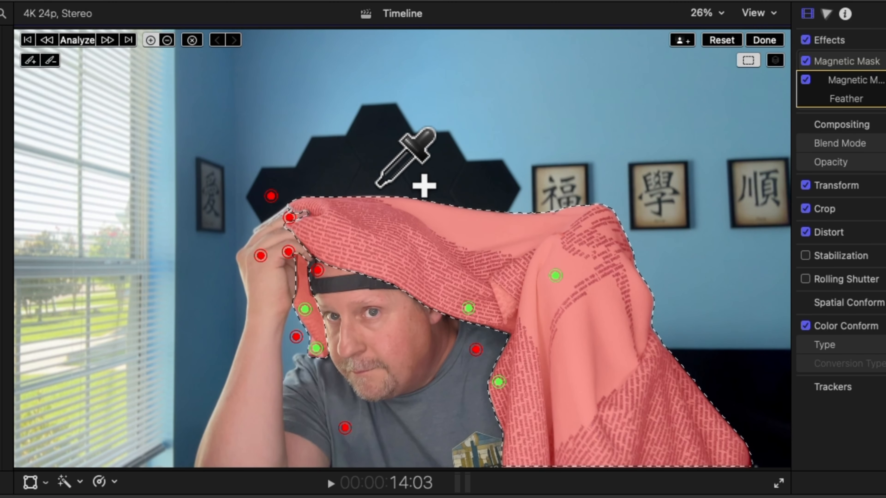
Step: Try to separate the fingertips from the blanket in the mask and exclude the black wall panel above it
key(super+equal)
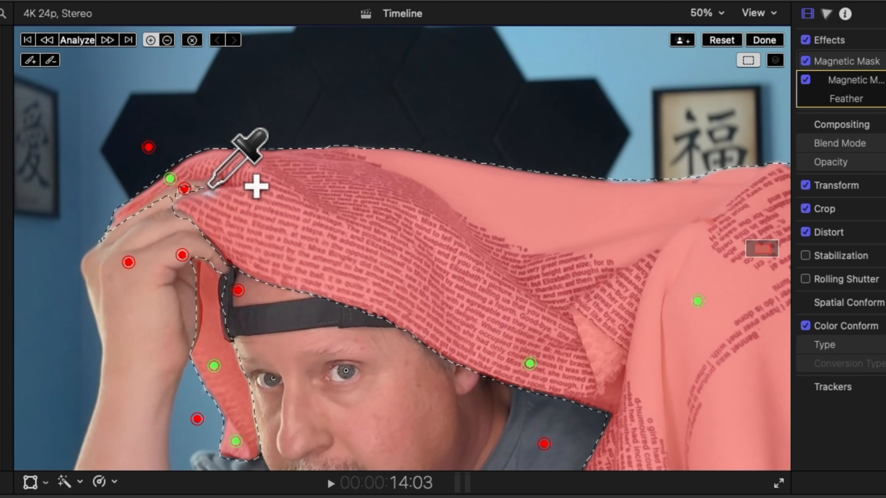
key(alt)
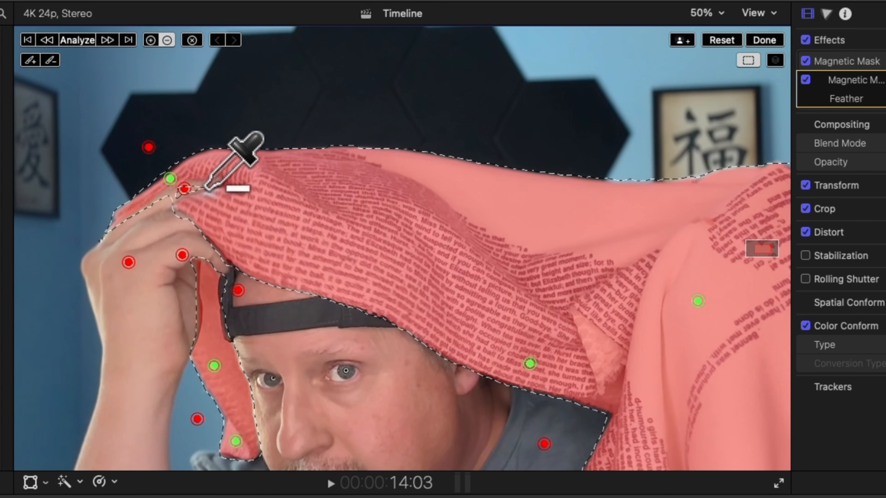
alt+click(208, 184)
click(215, 196)
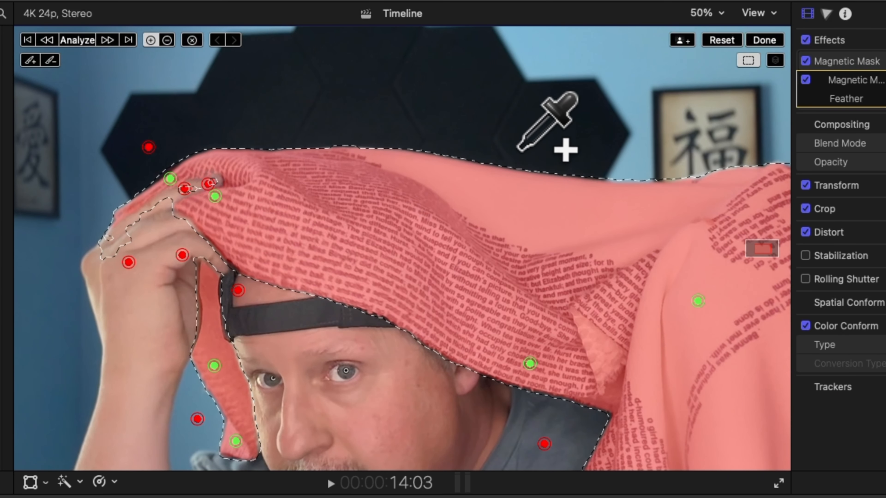
alt+click(551, 157)
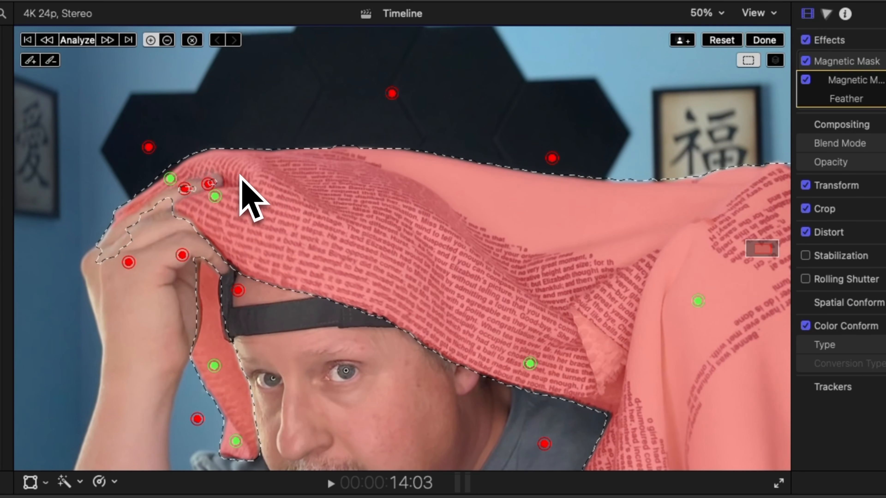
Step: Try to exclude the forearm and sleeve from the mask and include further points on the blanket
key(super+minus)
key(super+minus)
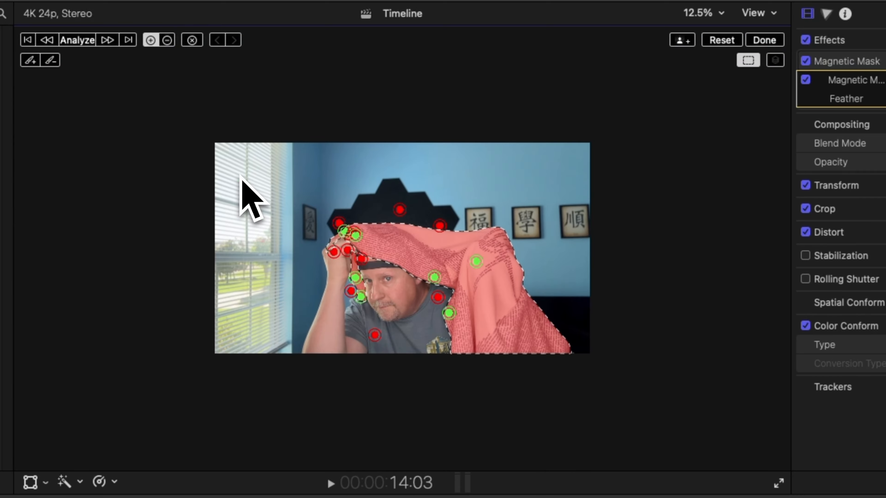
key(super+equal)
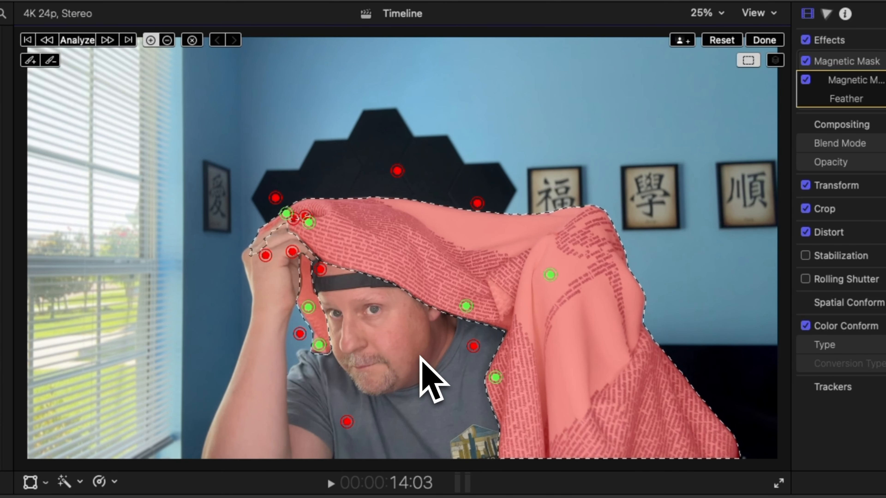
click(262, 349)
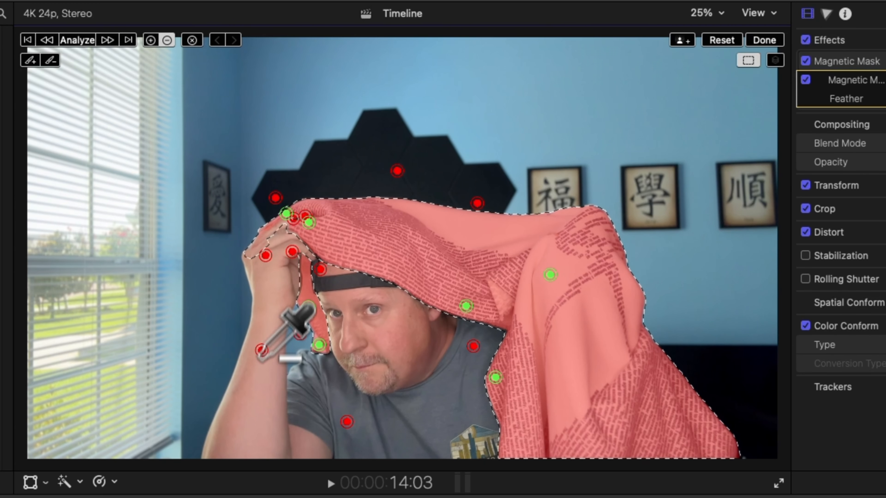
click(252, 436)
click(317, 397)
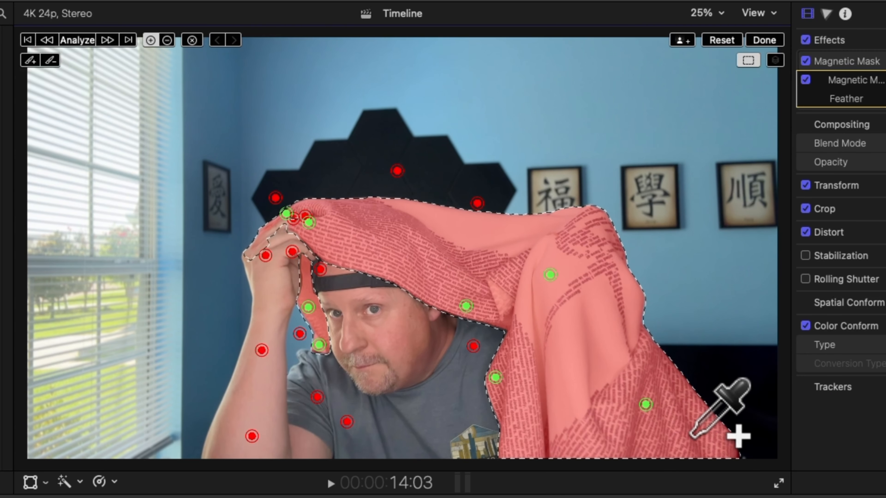
click(407, 225)
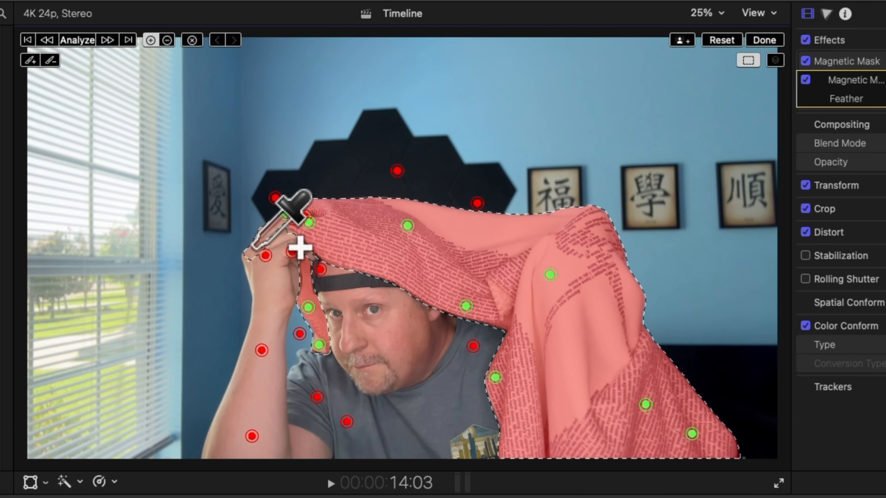
Step: Try to exclude the knuckles from the mask while including the thin blanket edge behind them
key(alt)
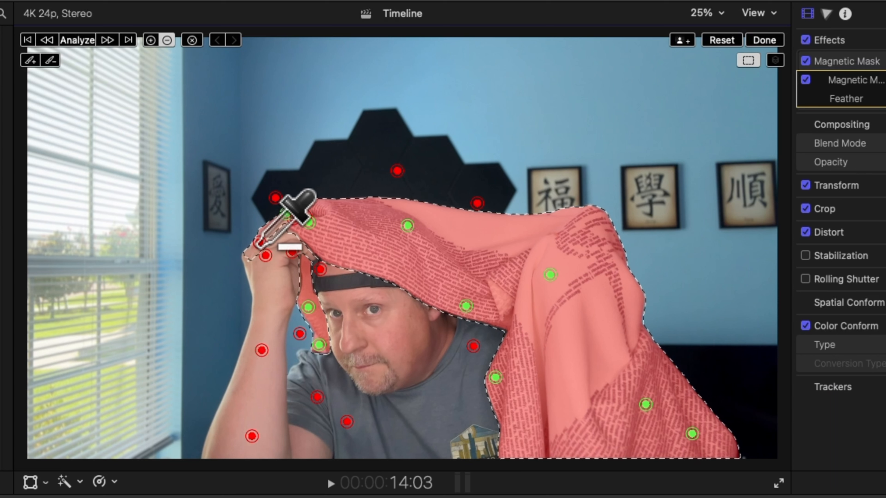
alt+click(270, 234)
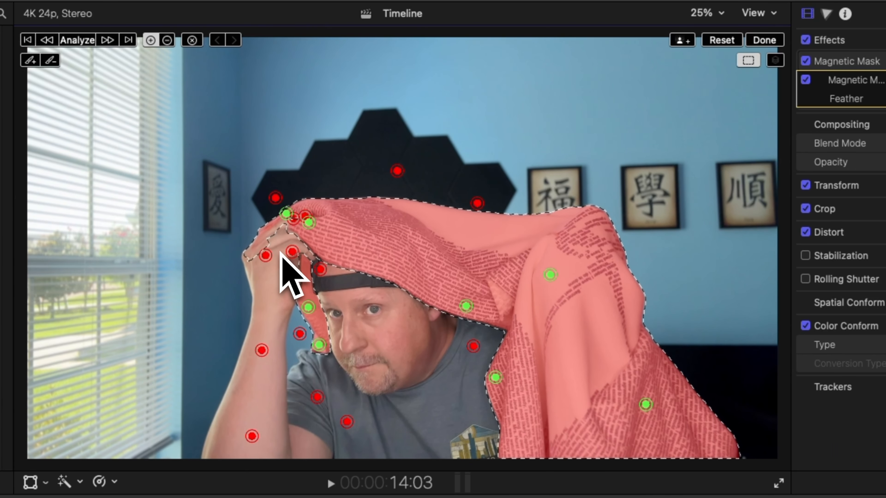
key(super+equal)
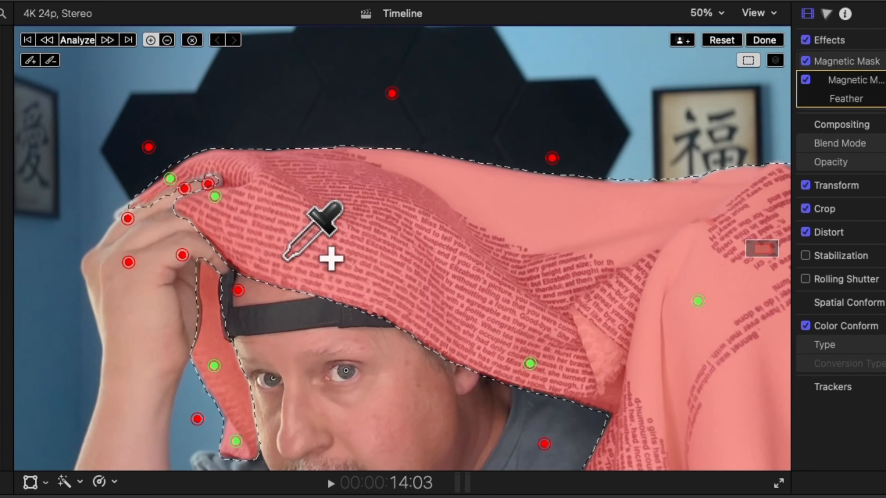
click(118, 212)
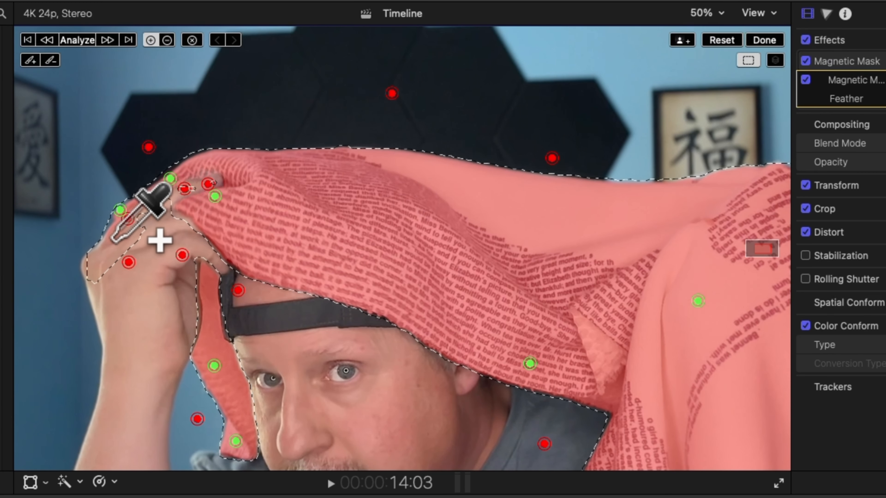
alt+click(113, 232)
alt+click(105, 249)
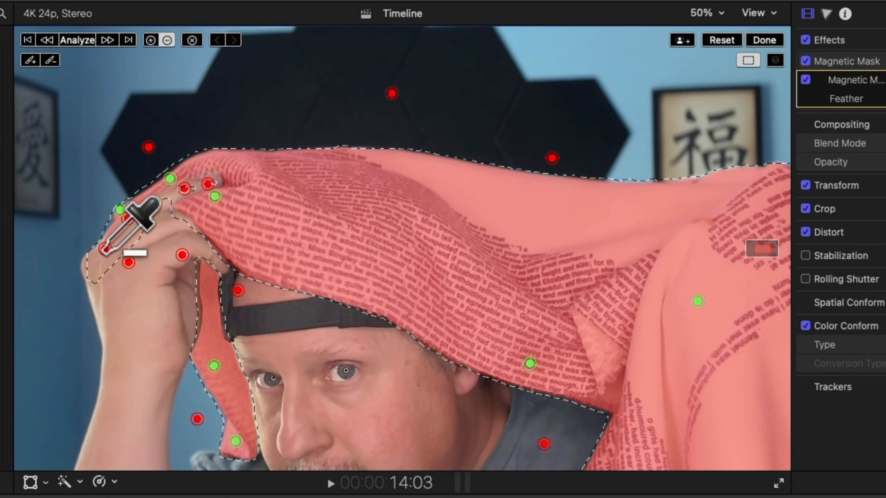
Step: Undo the most recent mask points placed on the hand, arm and blanket
key(super+z)
key(super+z)
key(super+z)
key(super+z)
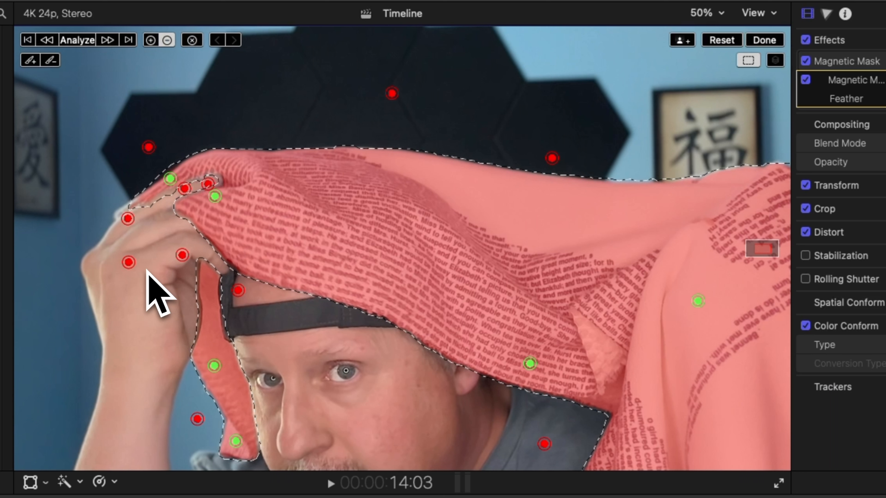
key(super+z)
key(super+z)
key(super+z)
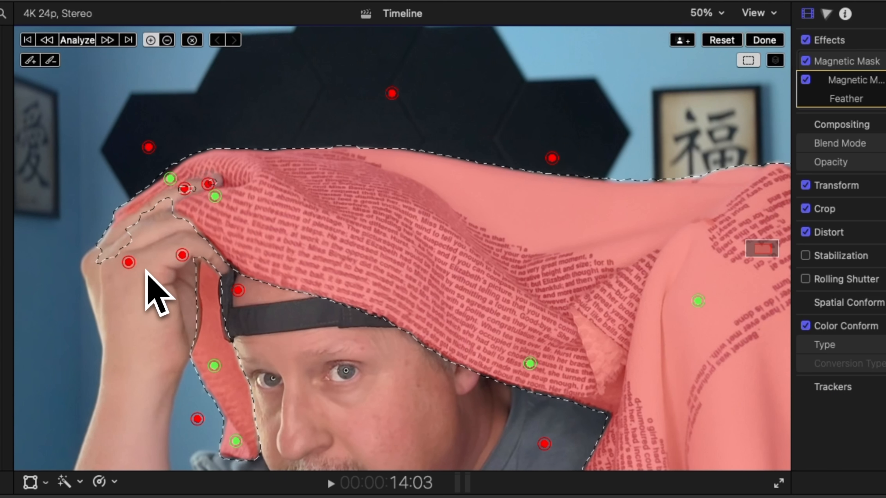
Step: Refine the mask points around the fingers and blanket edge, and exclude the lower shirt and forearm
alt+click(119, 239)
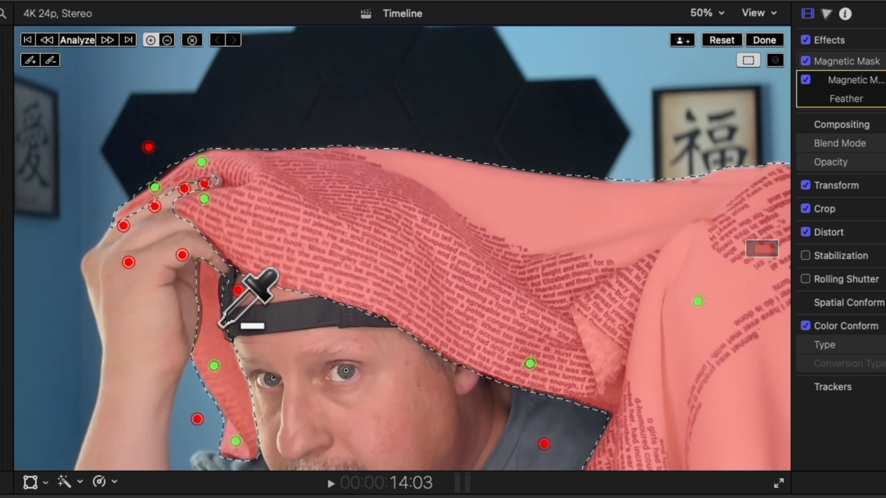
key(super+minus)
key(super+minus)
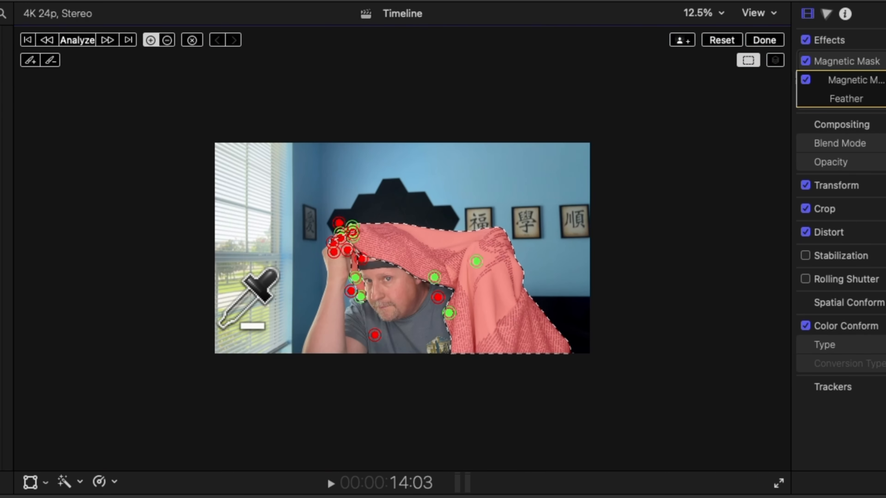
key(super+equal)
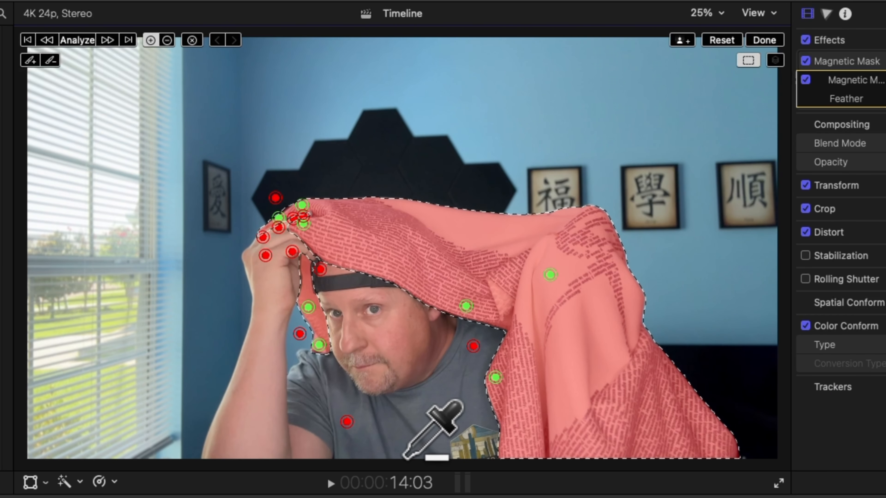
click(422, 438)
click(256, 436)
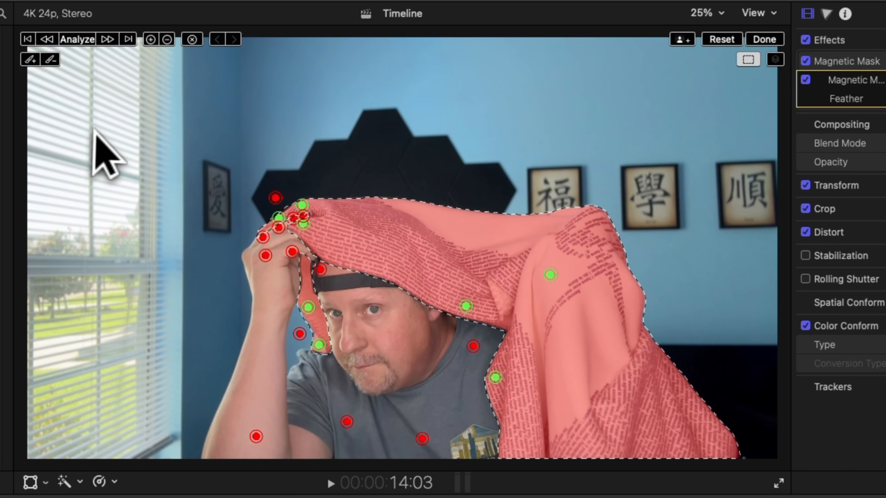
Step: Analyze the Magnetic Mask across the clip and return to the start of the timeline to review it
click(78, 40)
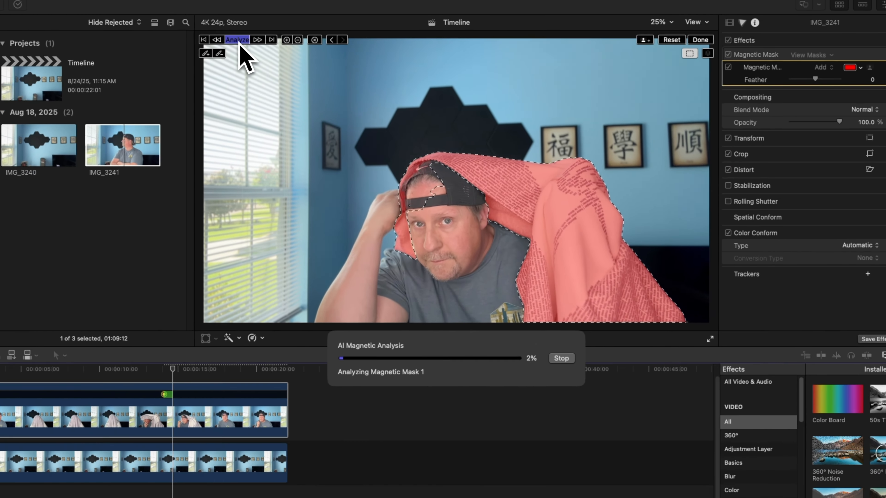
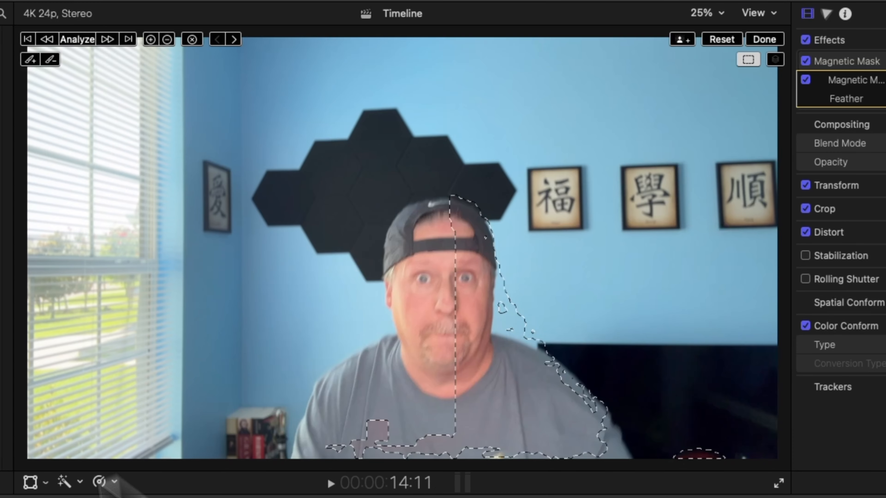
key(Home)
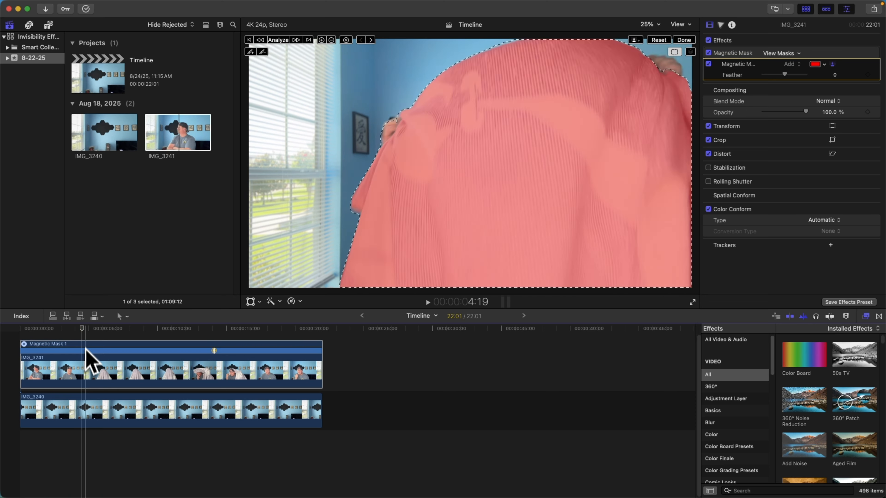
Step: Split IMG_3241 at 4:12, just before the blanket appears, and delete the Magnetic Mask from the first segment
key(super+b)
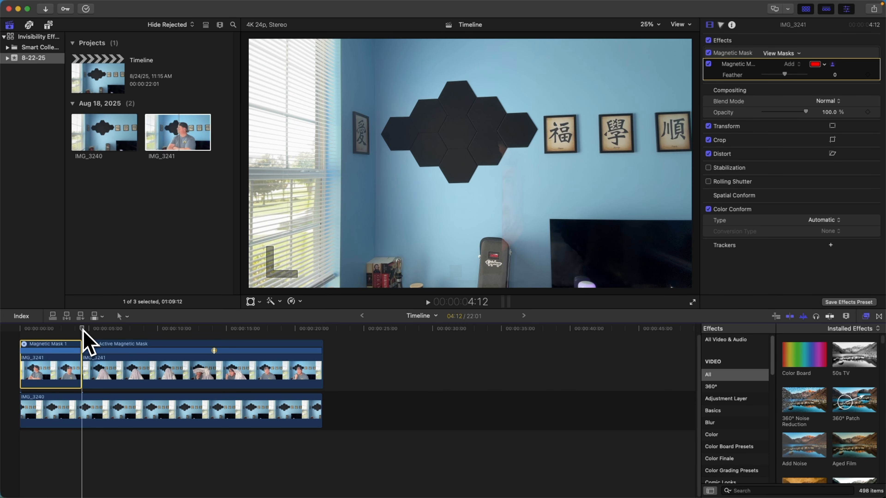
click(62, 374)
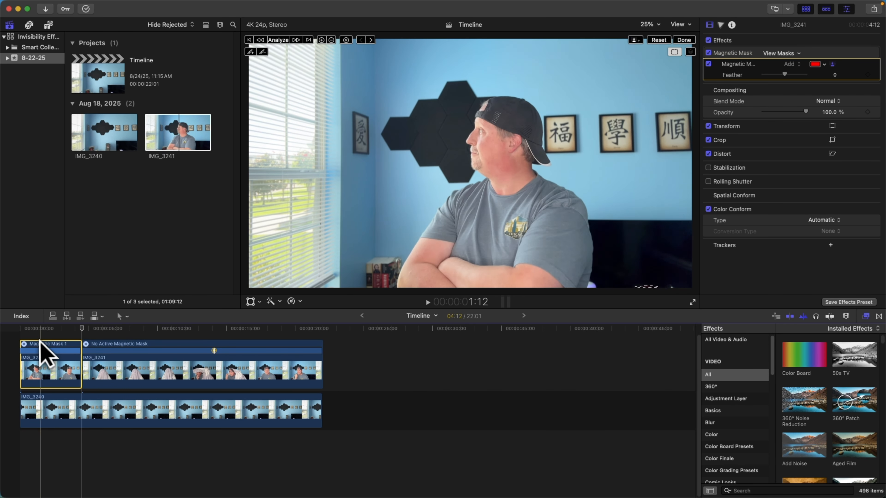
click(735, 53)
key(Delete)
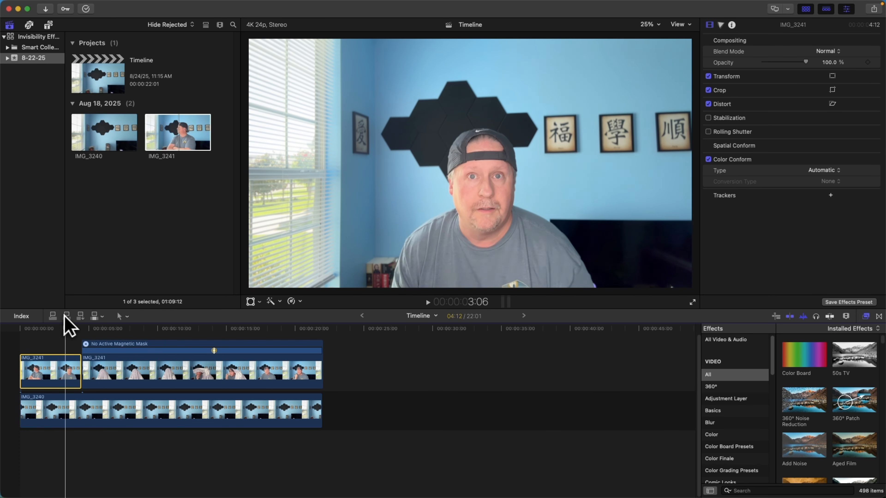
Step: Display the Magnetic Mask on the second IMG_3241 segment and review the frames around the cut
drag(81, 315, 131, 323)
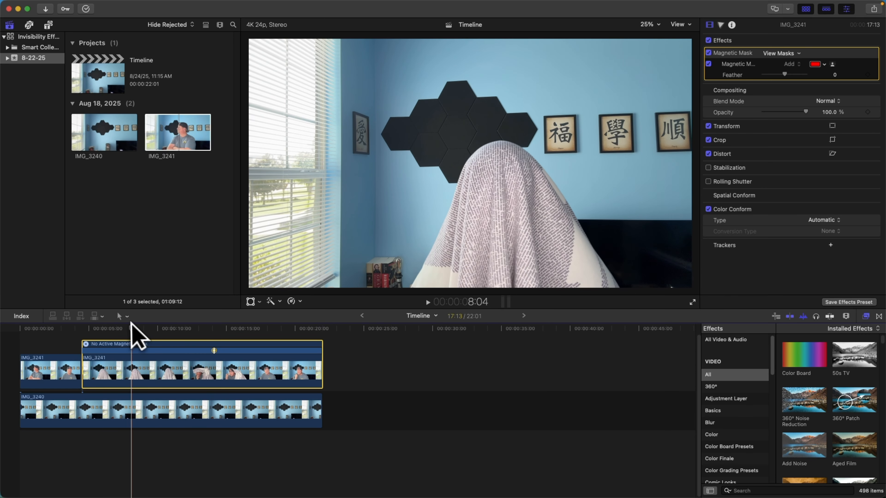
click(732, 64)
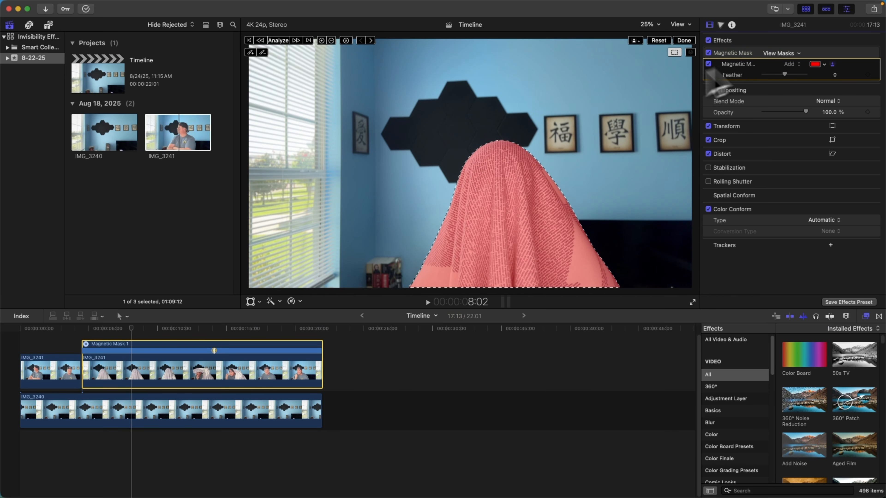
click(54, 328)
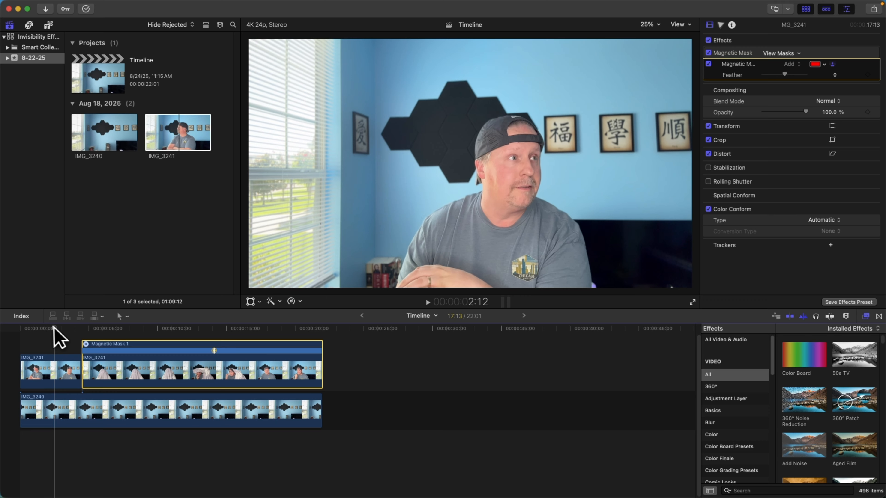
drag(54, 328, 84, 327)
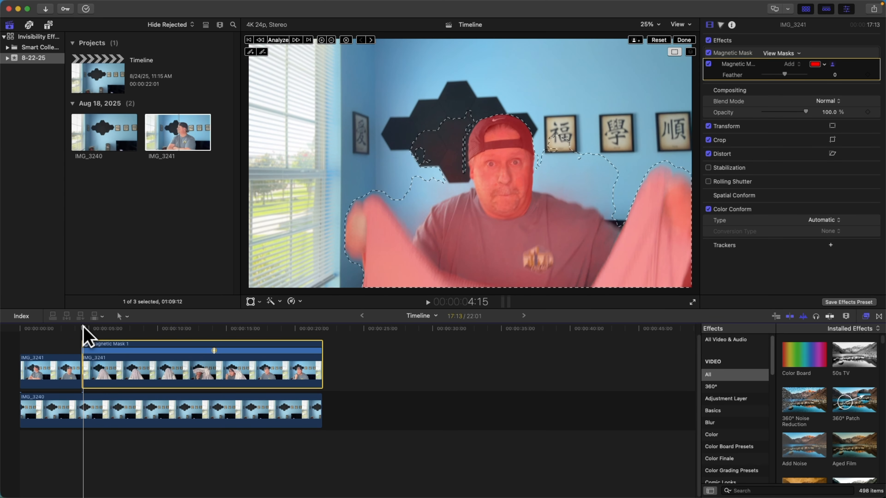
Step: Split IMG_3241 again at 17:13, after the blanket leaves the frame, and delete the Magnetic Mask from the last segment
drag(83, 327, 260, 327)
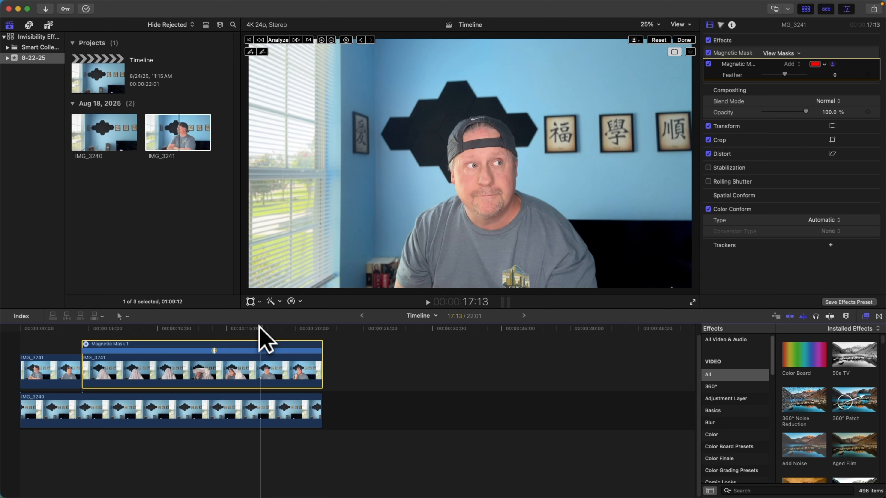
key(super+b)
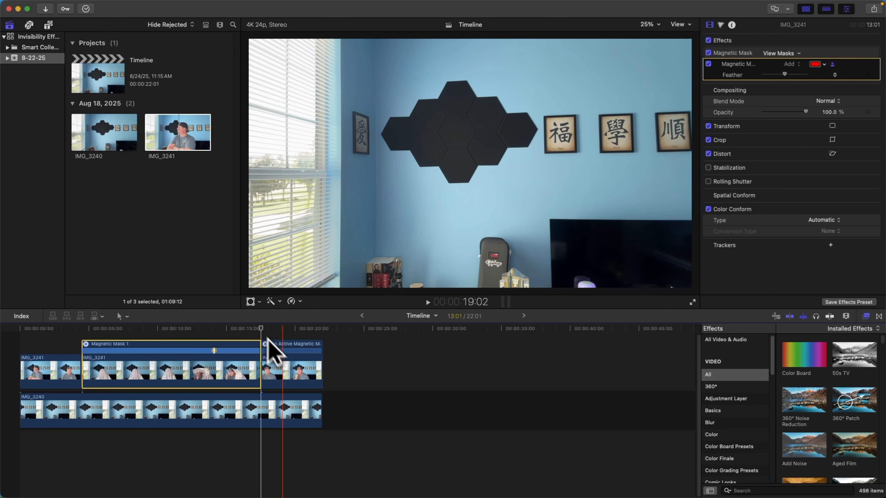
click(283, 357)
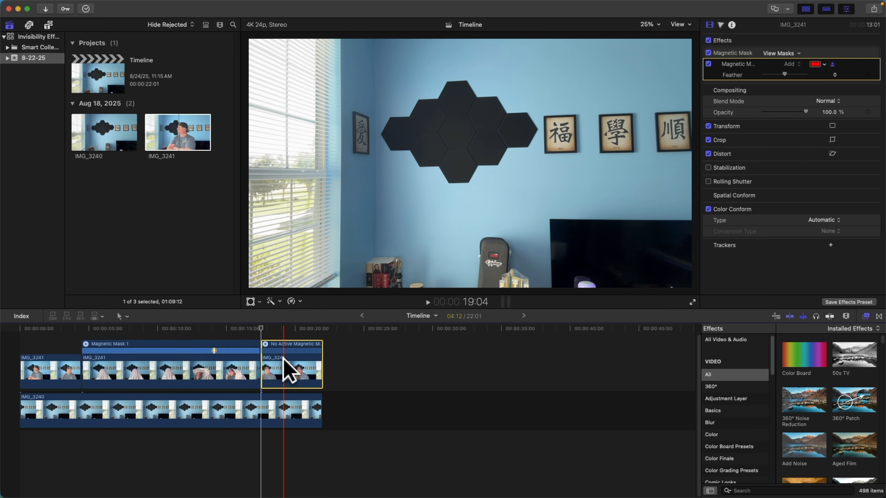
click(731, 52)
key(Delete)
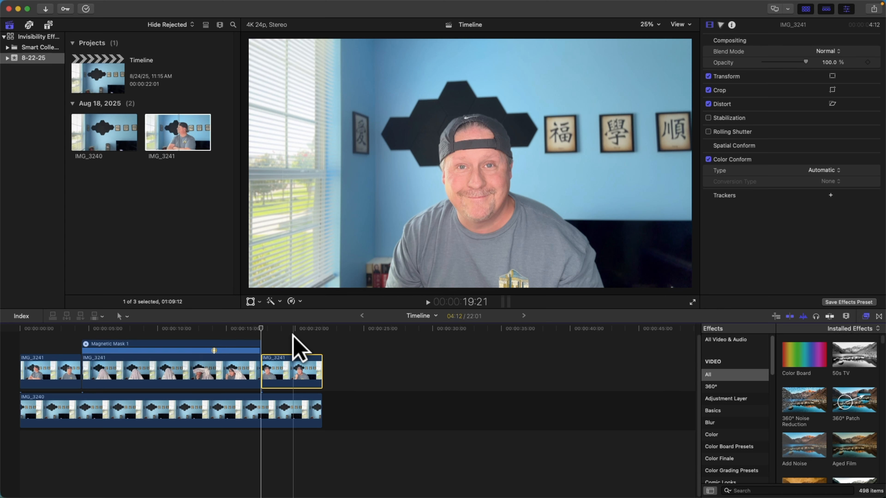
Step: At frame 4:12 of the masked segment, erase the mask from the man and background with an enlarged removal brush
drag(118, 328, 168, 330)
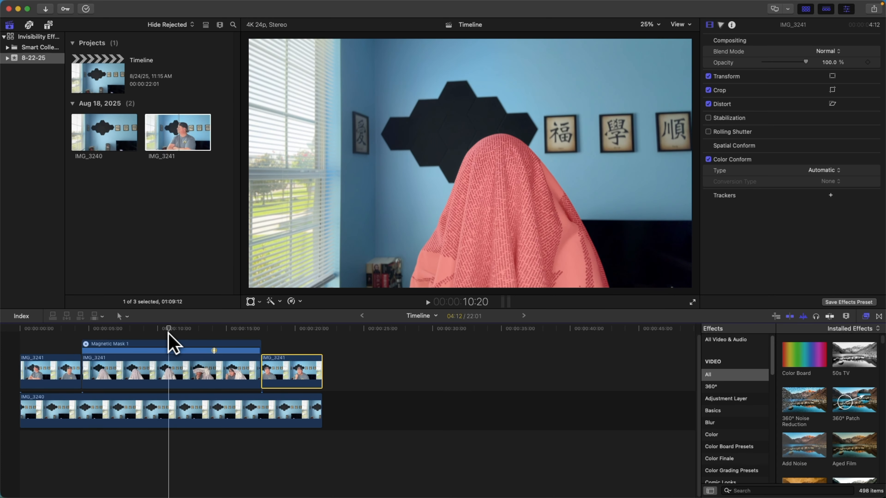
drag(168, 329, 80, 330)
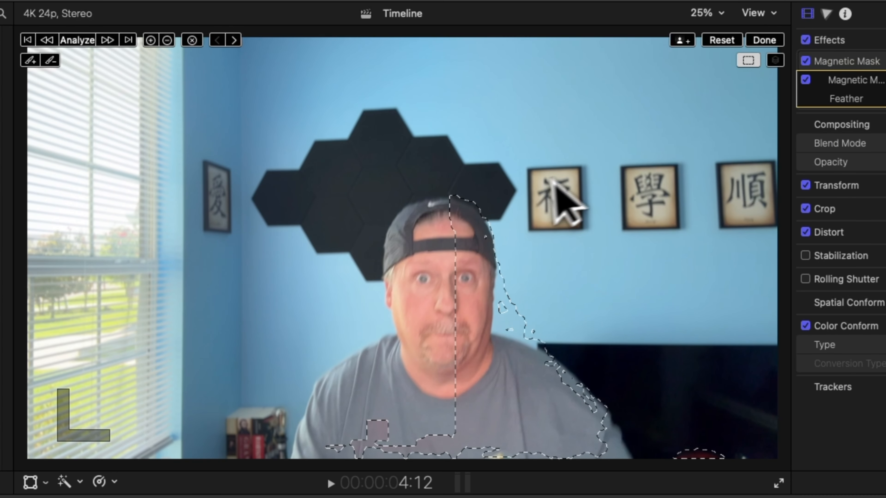
click(50, 61)
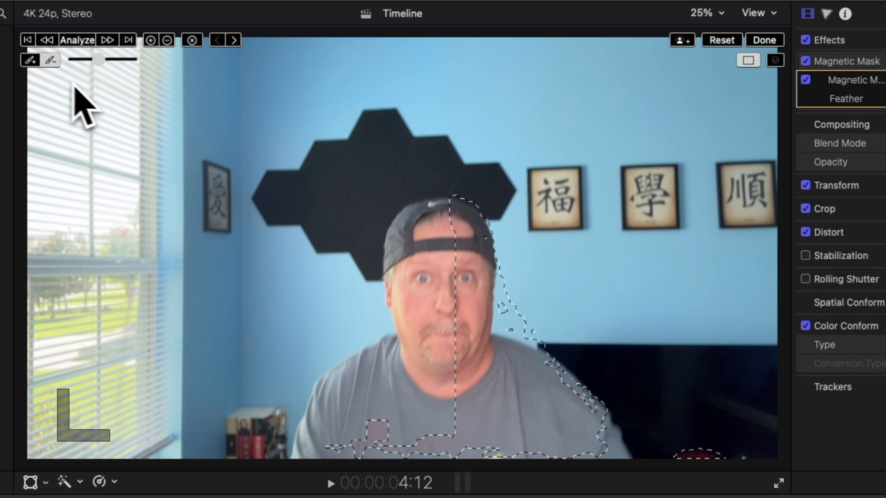
drag(98, 60, 131, 60)
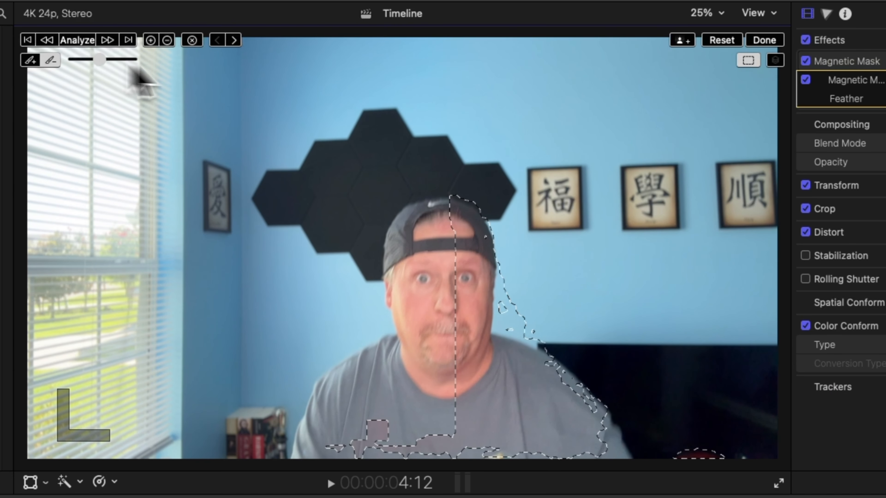
drag(389, 192, 626, 457)
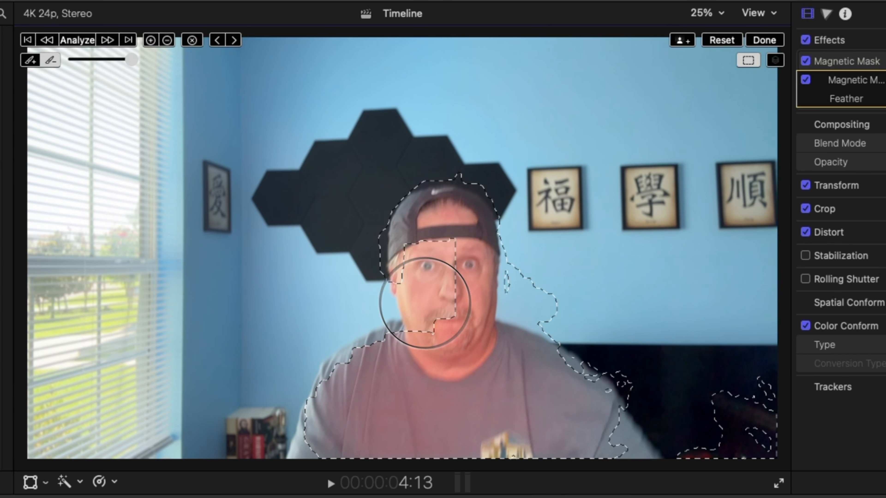
Step: At frame 4:13, brush the mask off the man's head, face and shirt and the lower corner behind him
drag(395, 286, 489, 194)
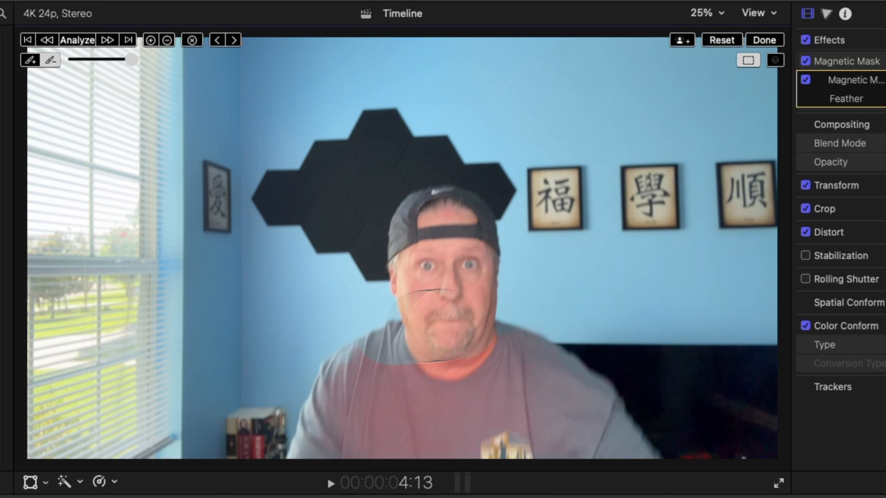
mouse_move(620, 446)
mouse_down()
mouse_move(574, 419)
mouse_move(545, 472)
mouse_move(512, 399)
mouse_move(479, 482)
mouse_move(423, 445)
mouse_move(394, 444)
mouse_move(345, 421)
mouse_up()
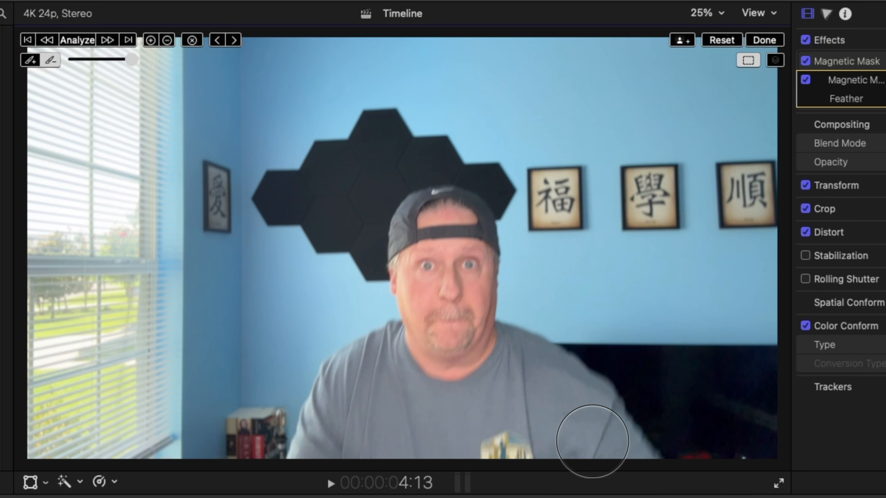
click(592, 441)
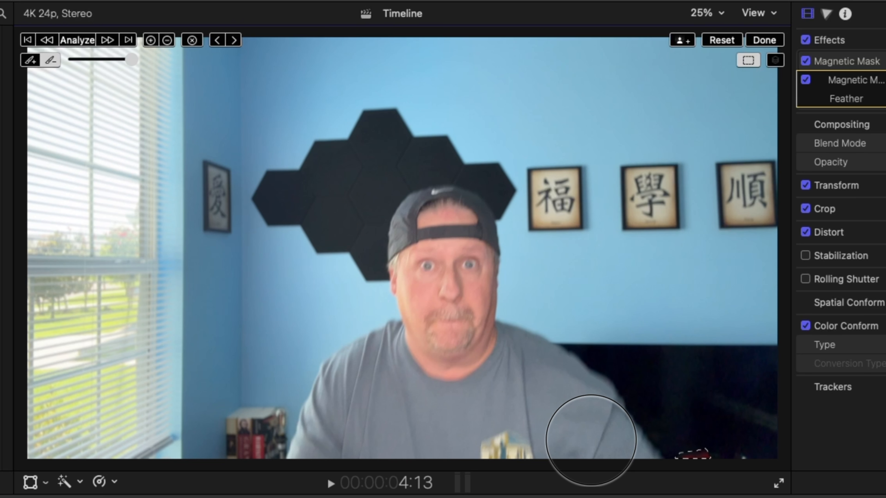
key(Right)
key(Left)
mouse_move(653, 441)
mouse_down()
mouse_move(782, 449)
mouse_move(690, 455)
mouse_move(792, 455)
mouse_up()
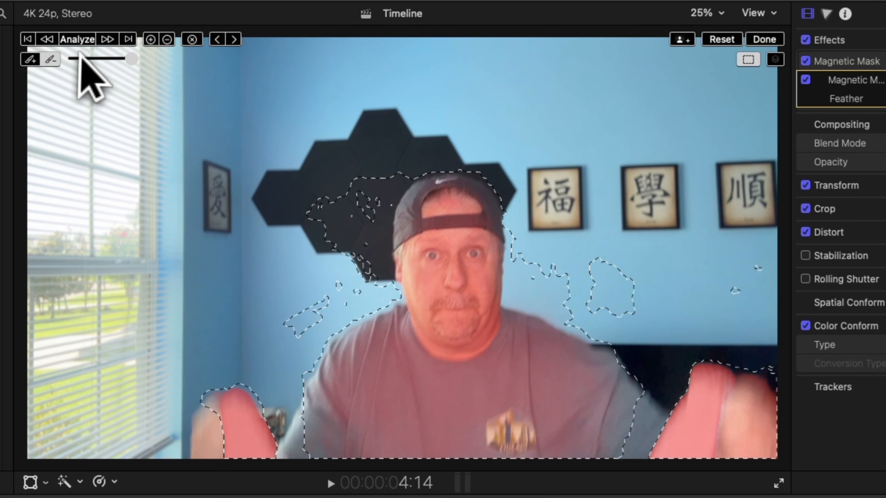
Step: At frame 4:14, add exclusion points on the shirt, cap, face, shoulders and both hands, leaving only the blanket masked
click(170, 39)
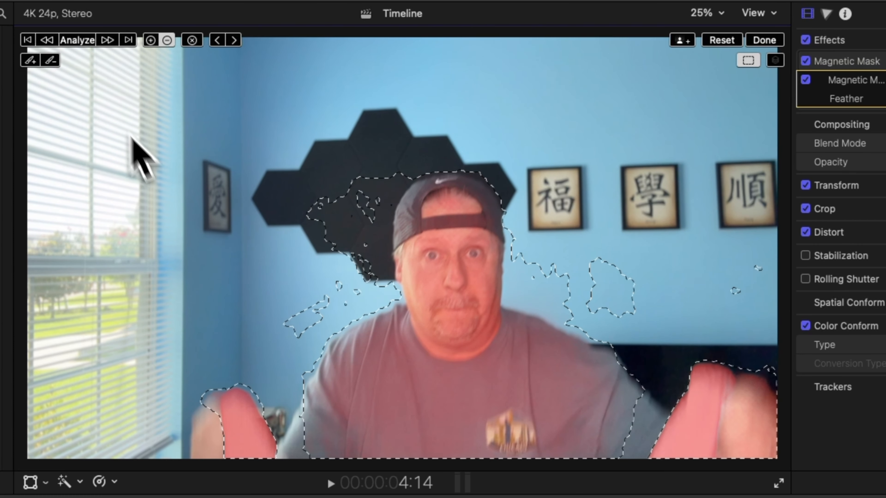
click(462, 378)
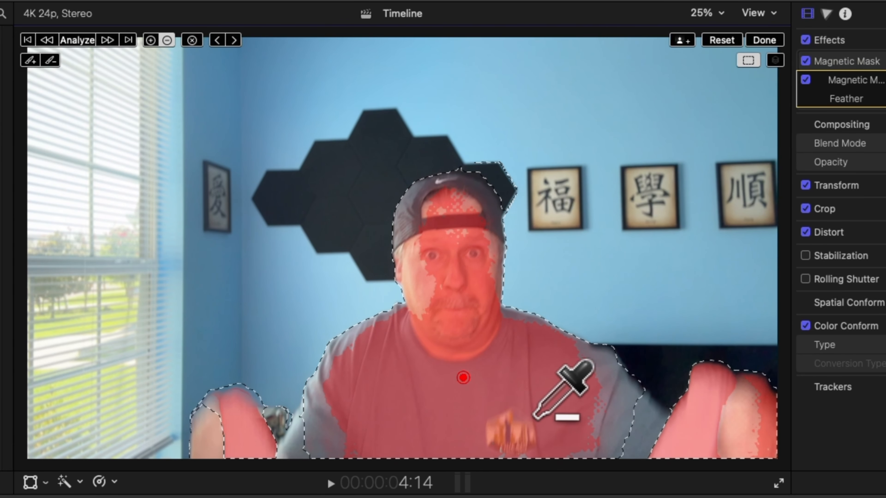
click(579, 382)
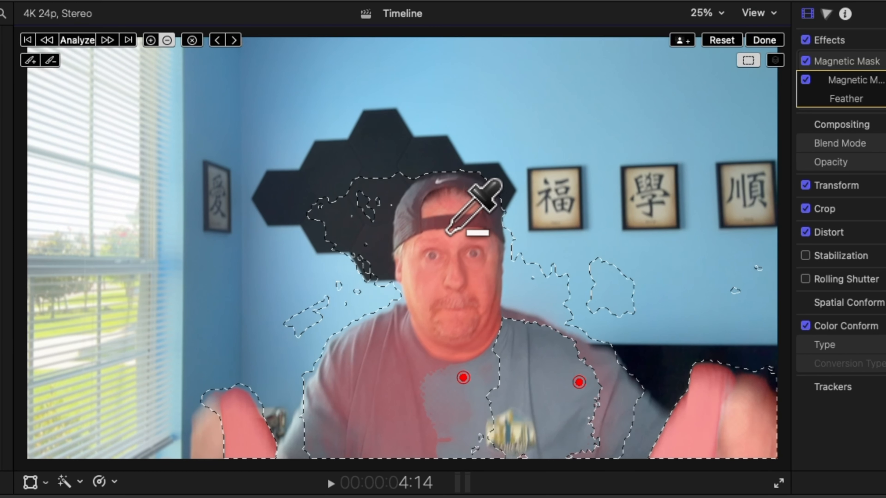
click(449, 227)
click(354, 390)
click(318, 418)
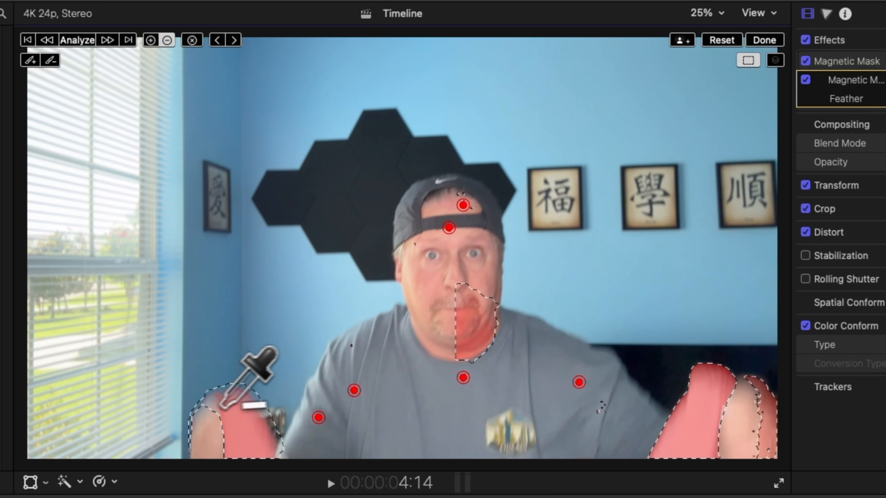
click(206, 405)
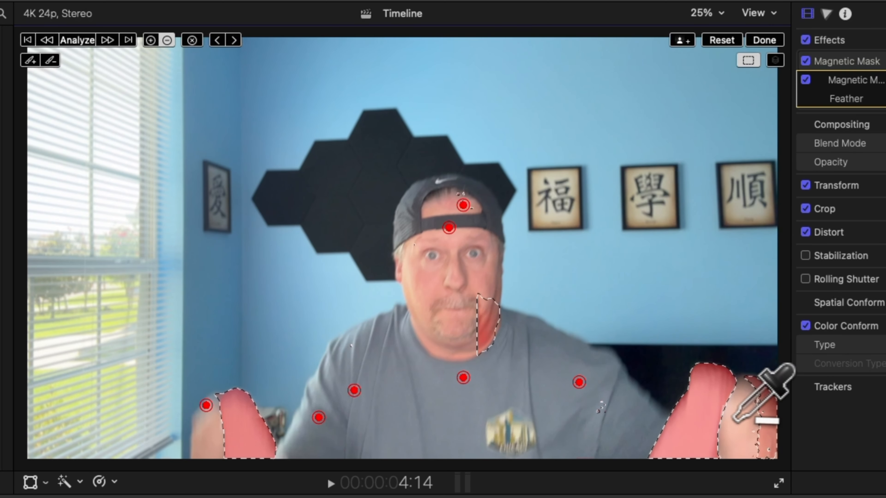
click(742, 415)
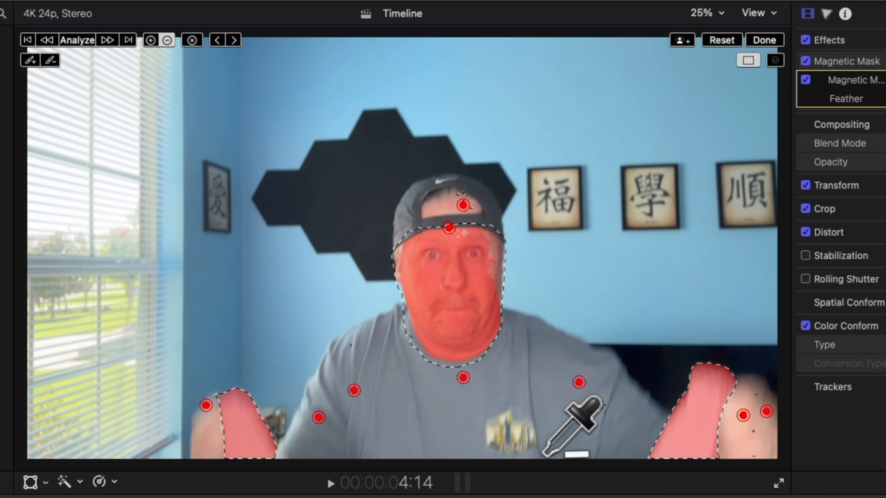
click(447, 304)
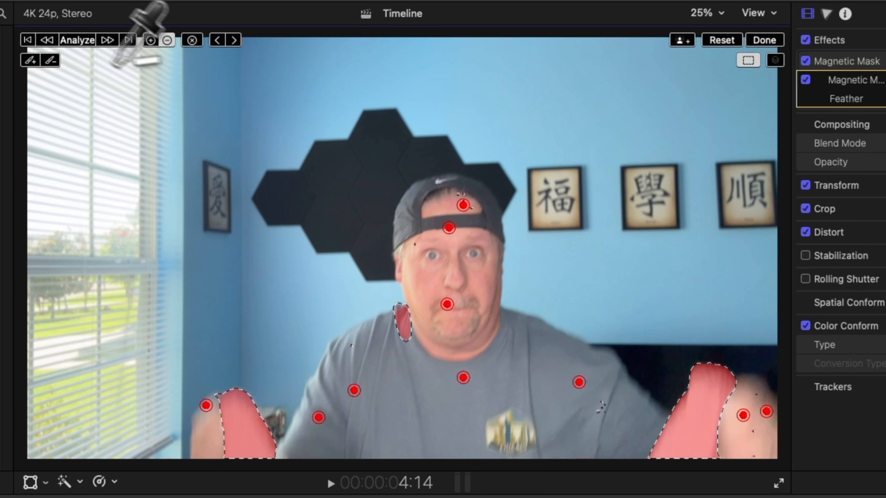
Step: Brush away the leftover mask fragments beside the neck and along the outer edge of the hand at 4:14
click(52, 60)
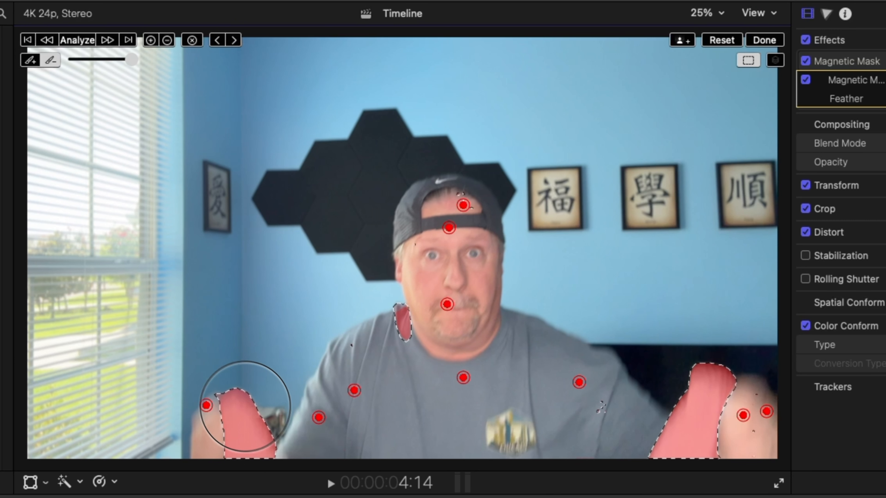
mouse_move(400, 360)
mouse_down()
mouse_move(391, 278)
mouse_move(426, 198)
mouse_move(466, 174)
mouse_move(469, 306)
mouse_move(500, 360)
mouse_up()
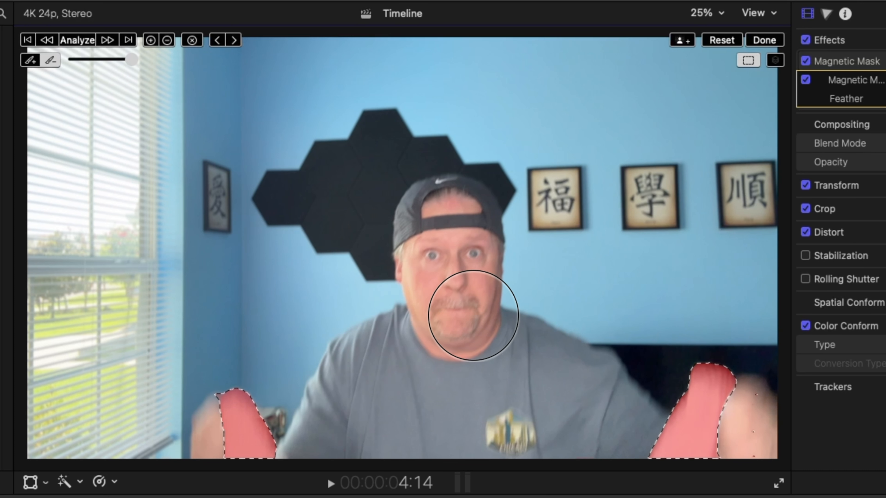
drag(790, 439, 777, 438)
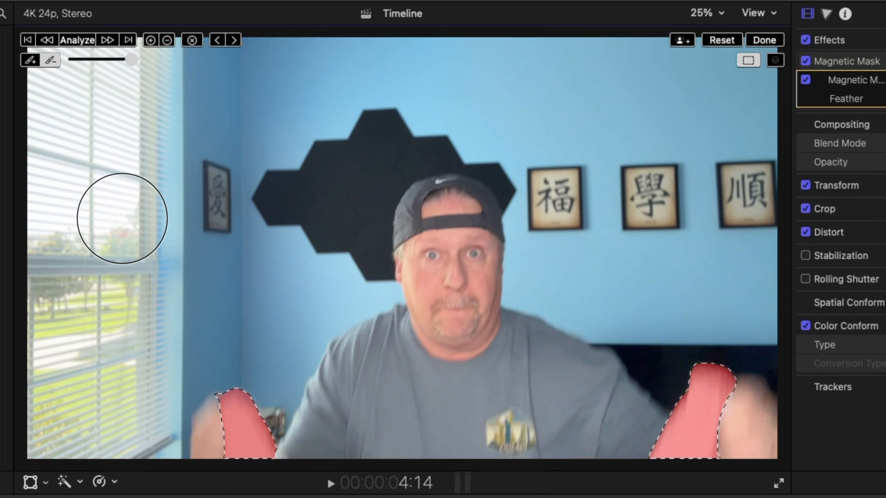
Step: Advance to frame 4:15 and add inclusion points on the two raised sides of the blanket
key(Right)
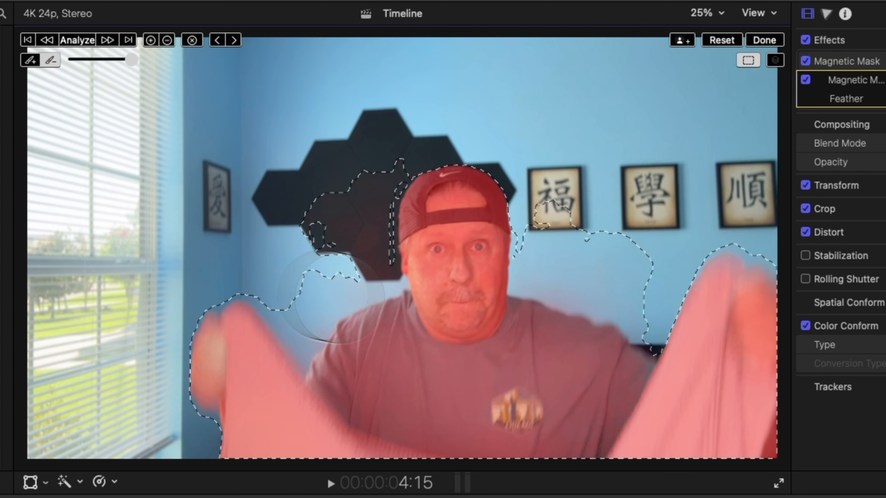
click(167, 41)
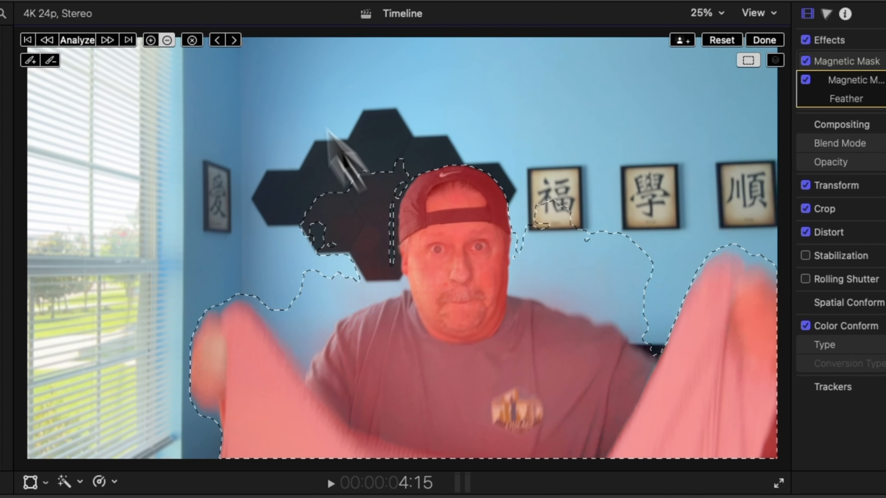
click(150, 40)
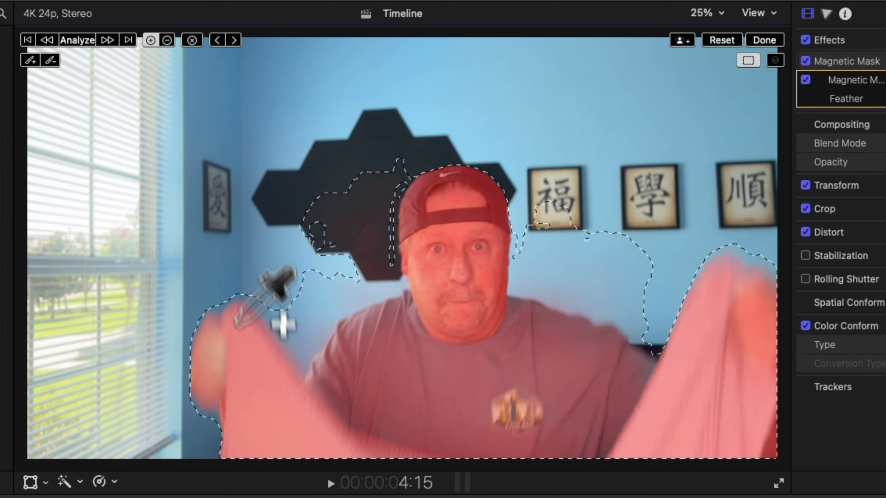
click(259, 420)
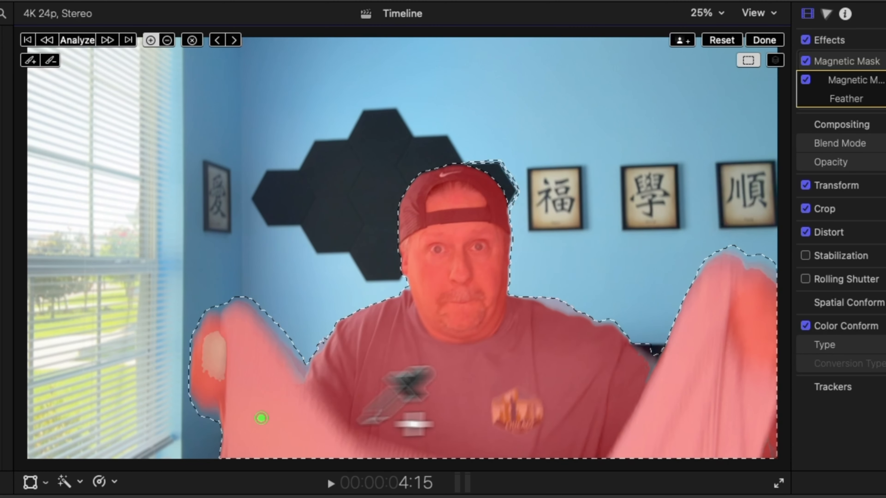
click(701, 412)
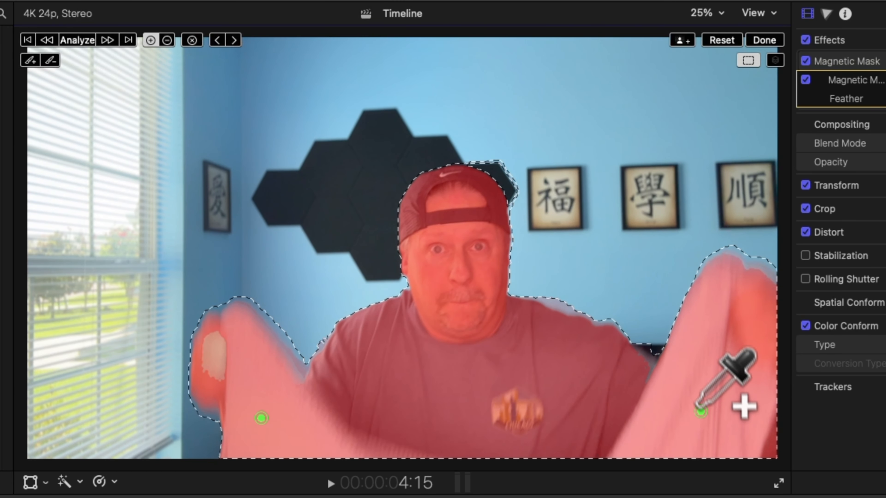
Step: At frame 4:15, add exclusion points on the shirt, cap opening, face and both hands so only the blanket is masked
click(562, 361)
click(484, 386)
click(385, 384)
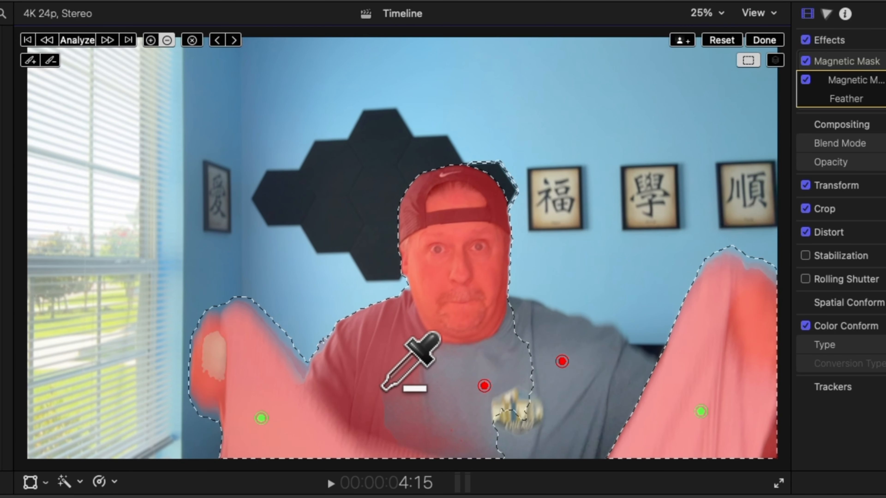
click(448, 210)
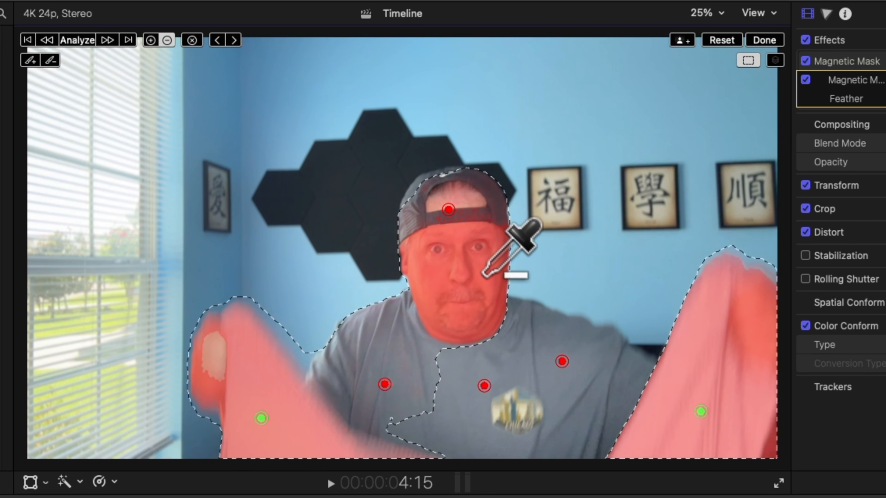
click(480, 261)
click(434, 257)
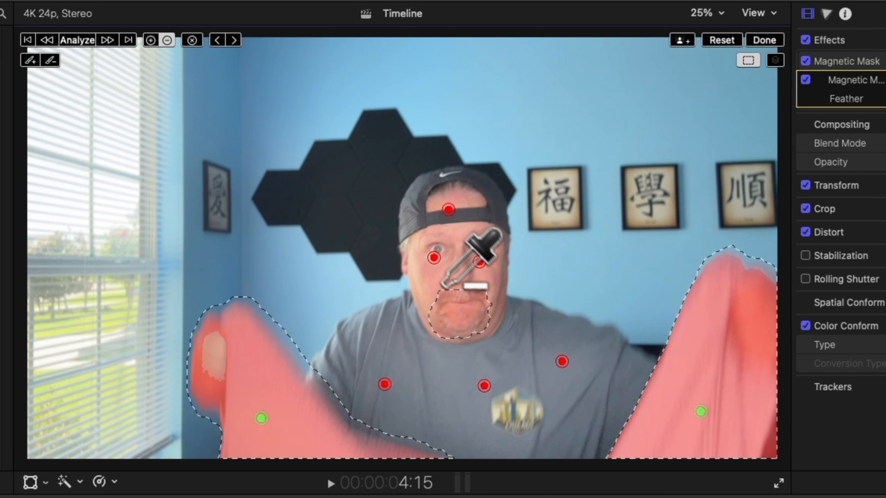
click(471, 307)
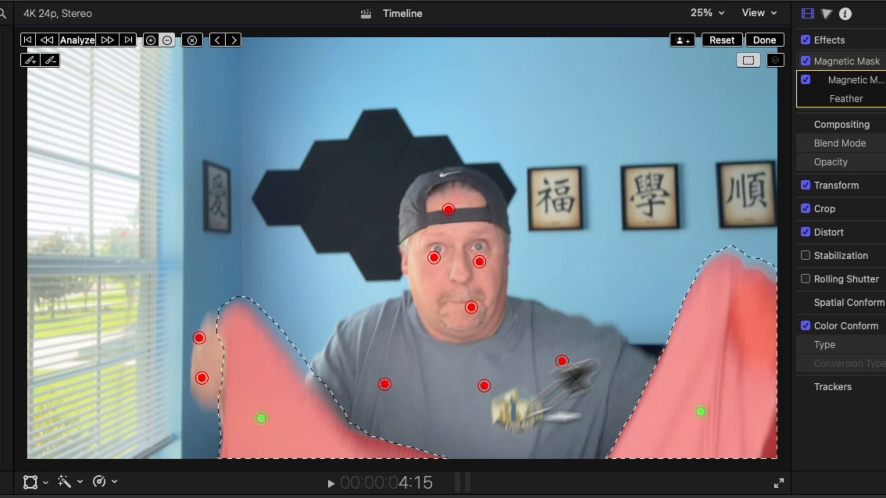
click(750, 321)
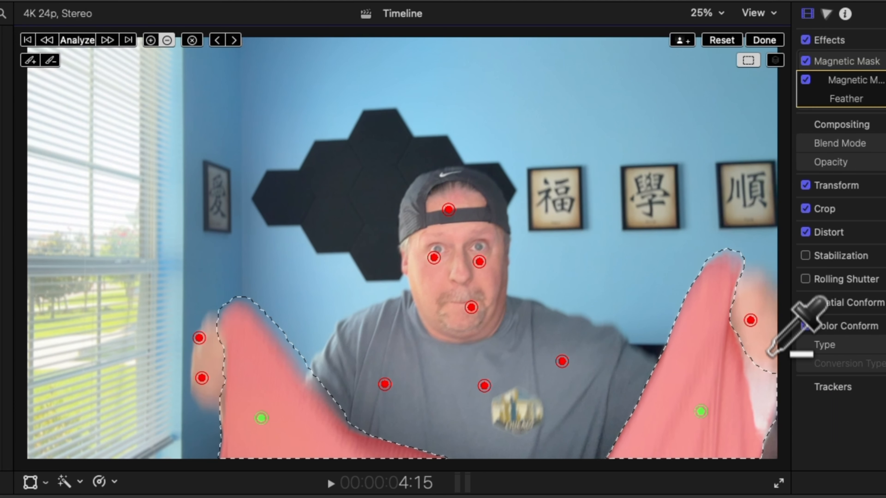
Step: At frame 4:16, add exclusion points on the shoulders, face, black wall panels and the hand nearer the window
key(alt)
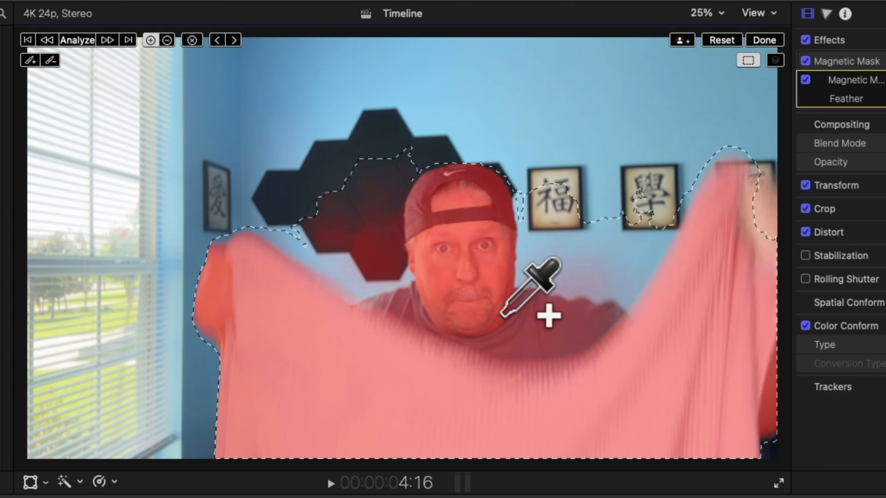
key(alt)
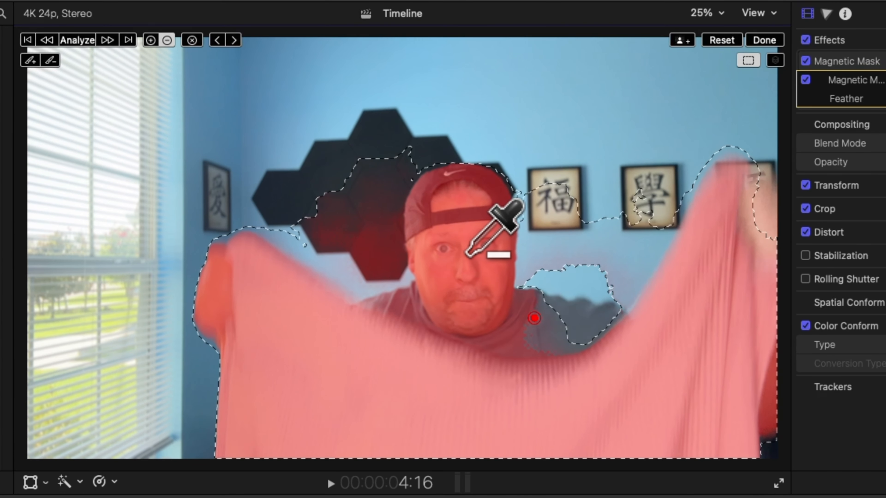
click(468, 251)
click(366, 187)
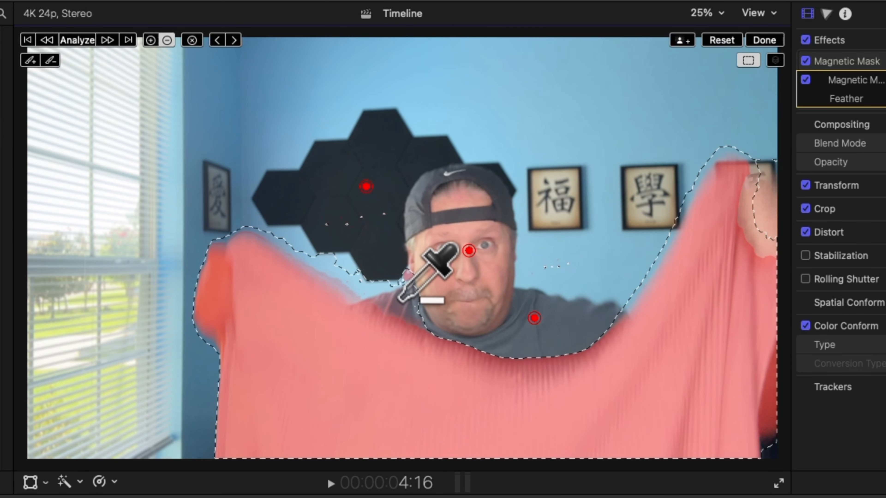
click(402, 300)
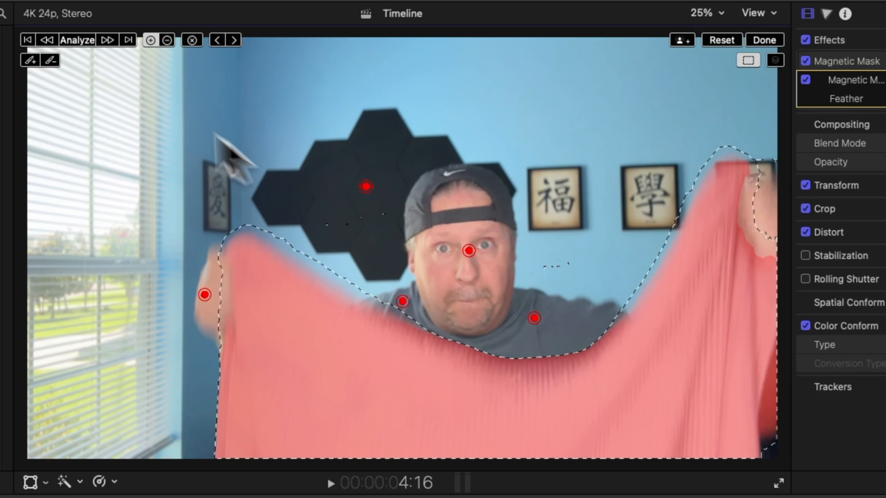
click(31, 60)
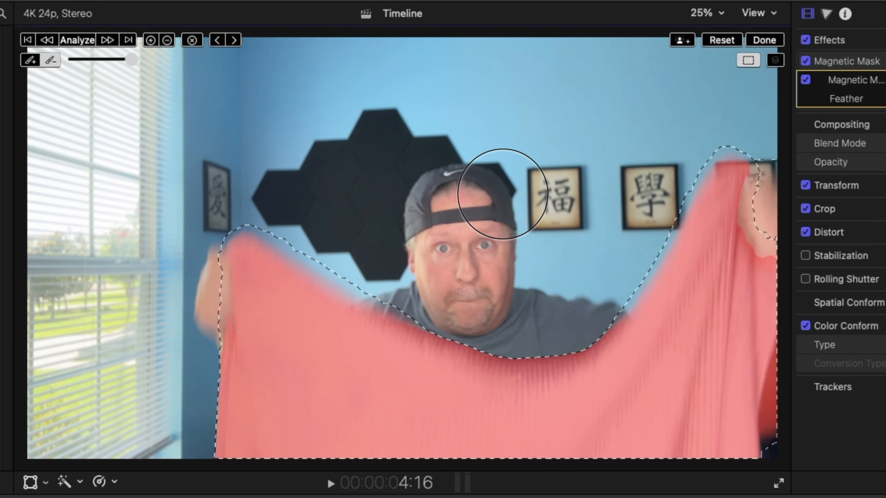
Step: At frame 4:17, exclude the cap, the black wall panels and the window-side hand from the mask
key(Right)
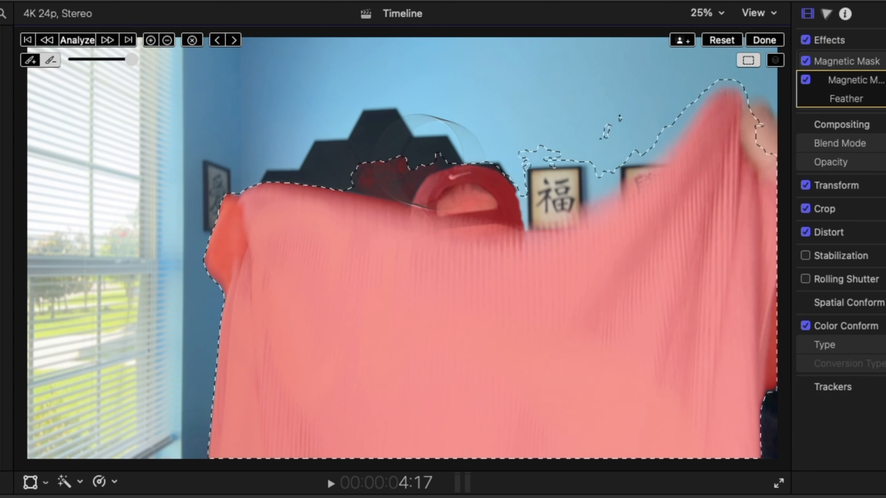
click(167, 41)
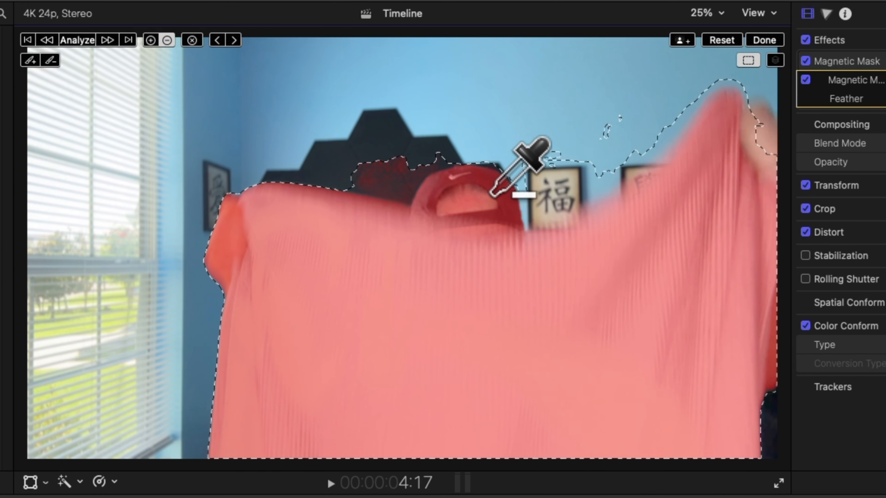
click(491, 181)
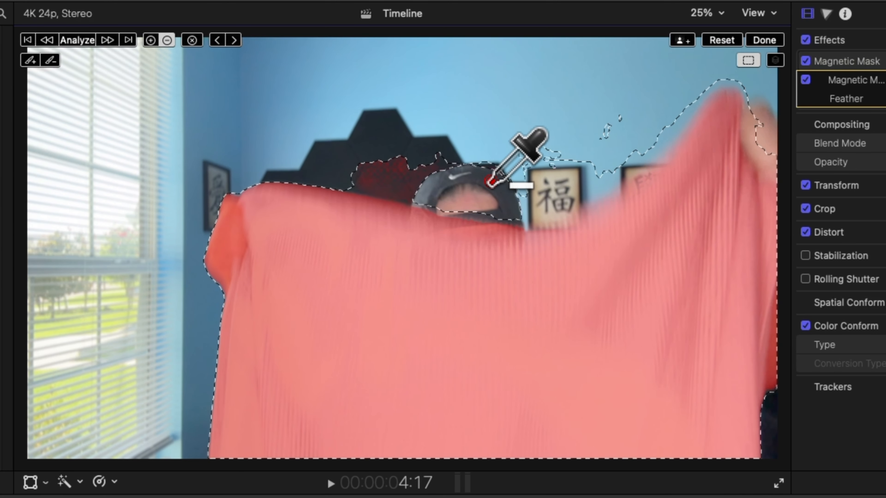
click(384, 183)
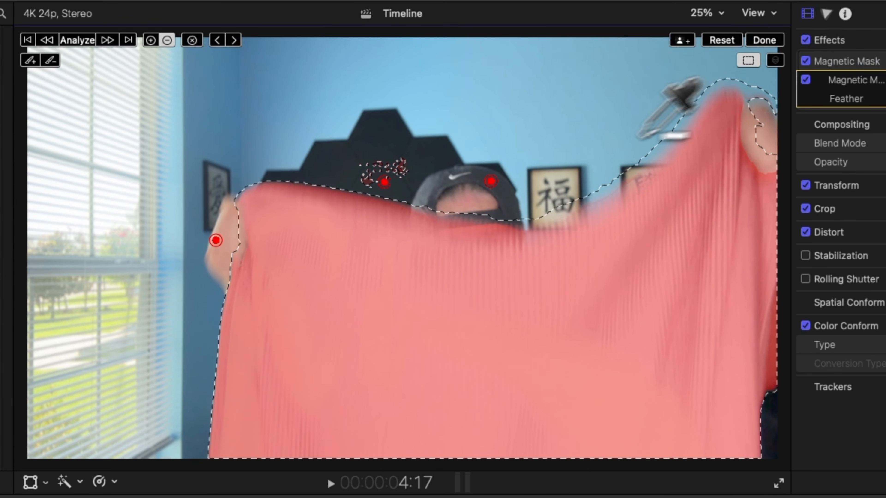
click(30, 60)
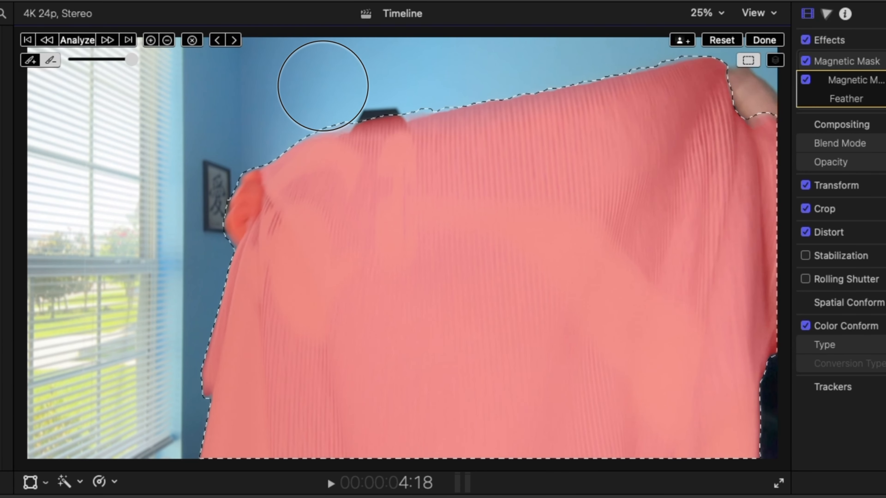
Step: At frame 4:18, exclude the window-side hand and try brushing the mask off the wall panel above the blanket's edge
click(167, 40)
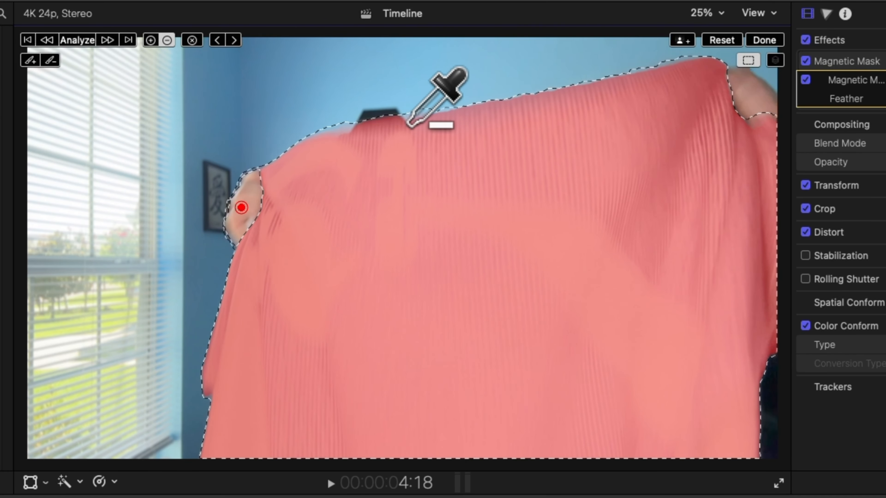
click(30, 60)
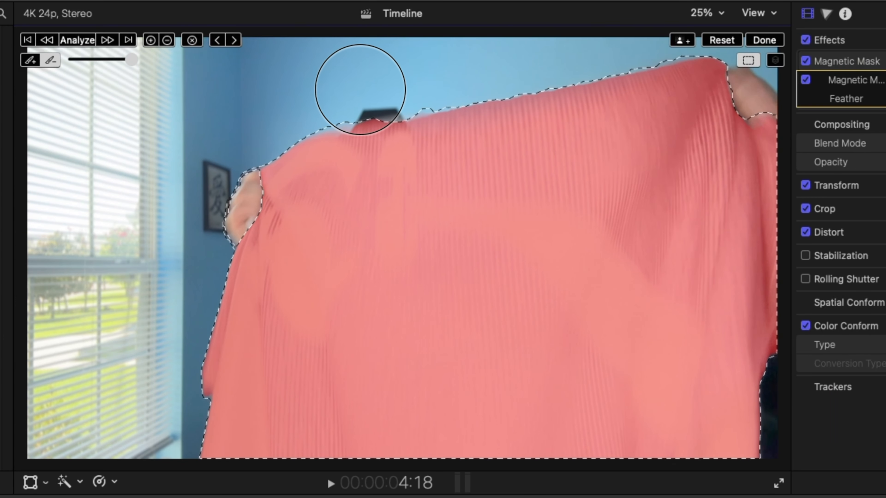
drag(407, 79, 351, 91)
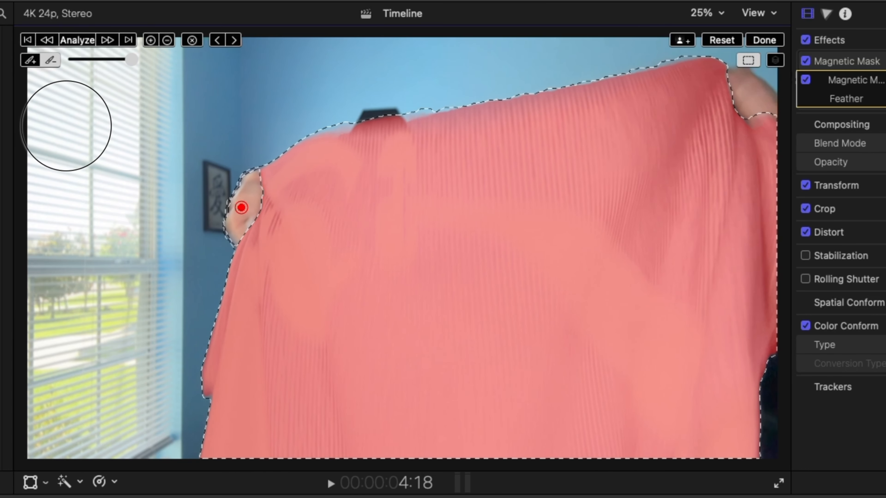
Step: Step frame by frame from 4:19 through 13:08, checking how well the mask follows the blanket
key(Right)
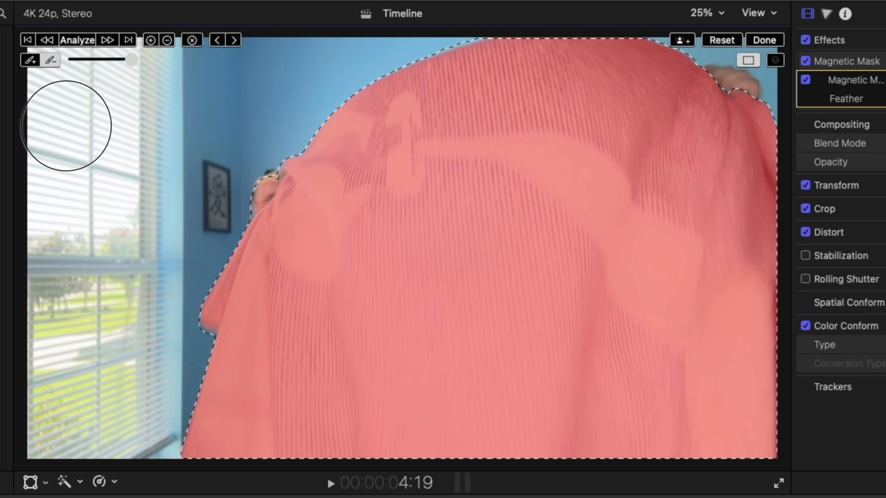
key(Right)
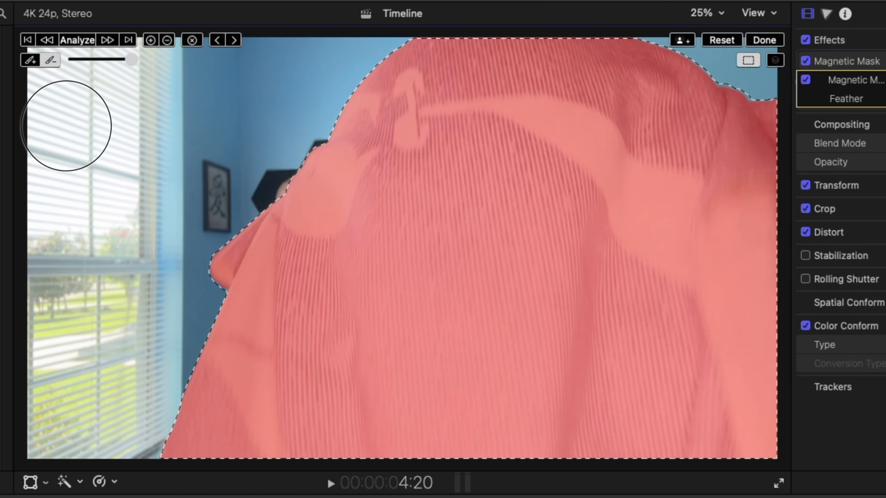
key(Right)
key(Right)
key(Right)
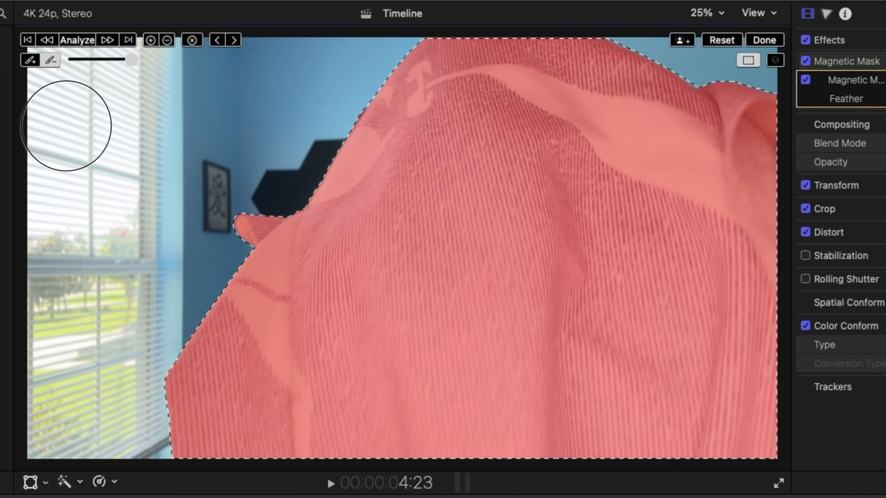
key(Right)
key(Right)
key(Right)
key(Right)
key(Right)
key(Right)
key(Right)
key(Right)
key(Right)
key(Right)
key(Right)
key(Right)
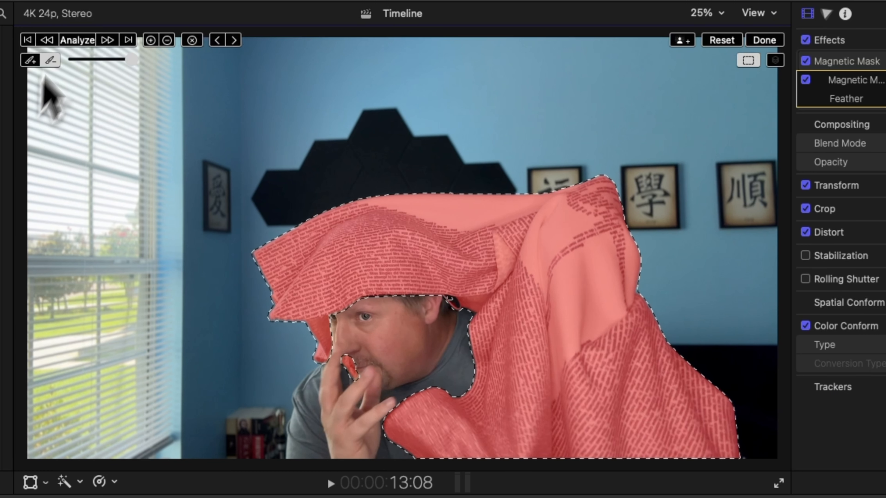
Step: At frame 13:08, shrink the removal brush and erase the mask fragments between the nose and fingers and behind the ear
click(167, 40)
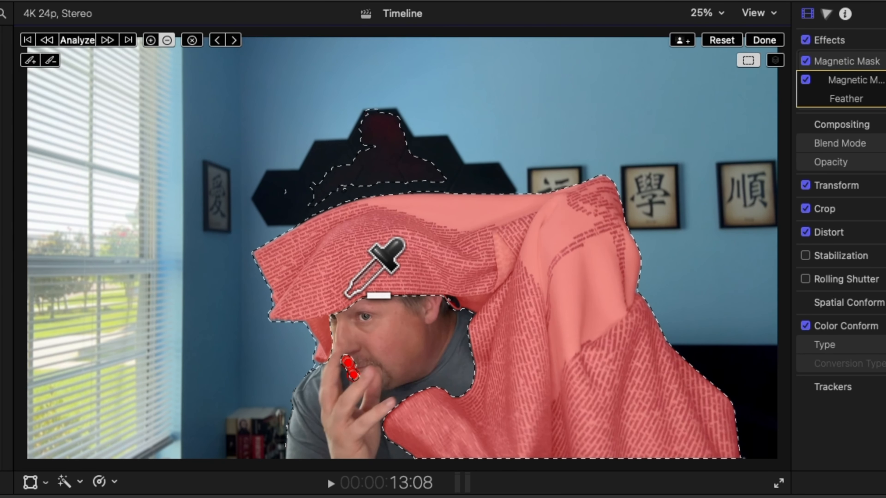
key(super+equal)
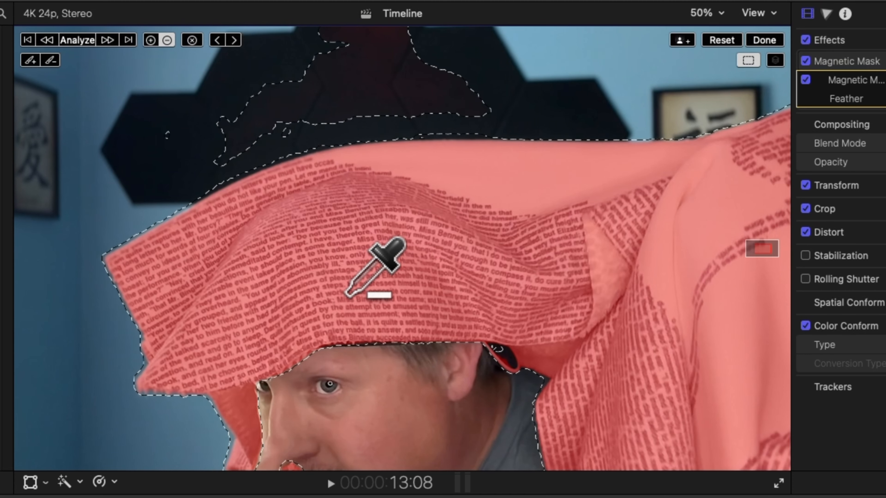
drag(763, 252, 757, 262)
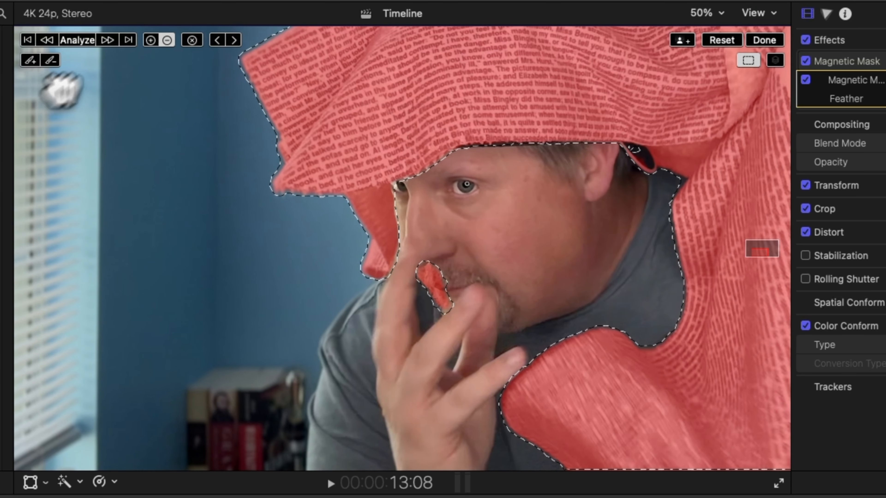
click(31, 60)
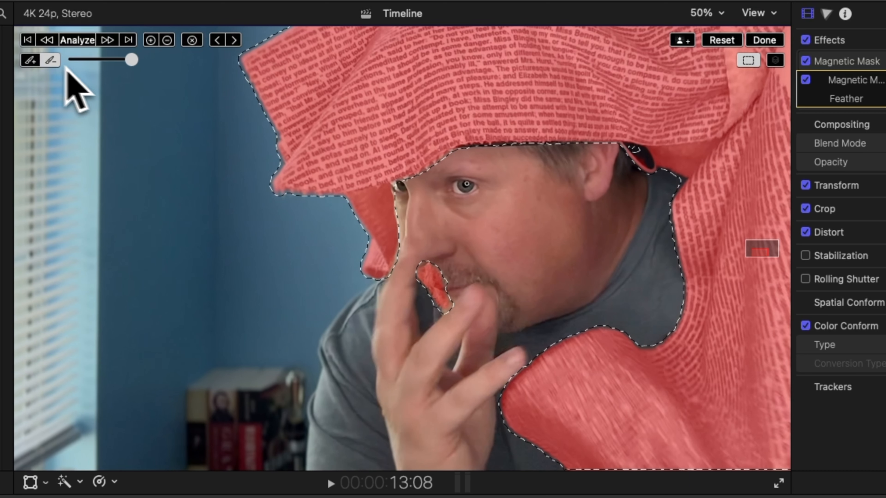
drag(131, 60, 80, 59)
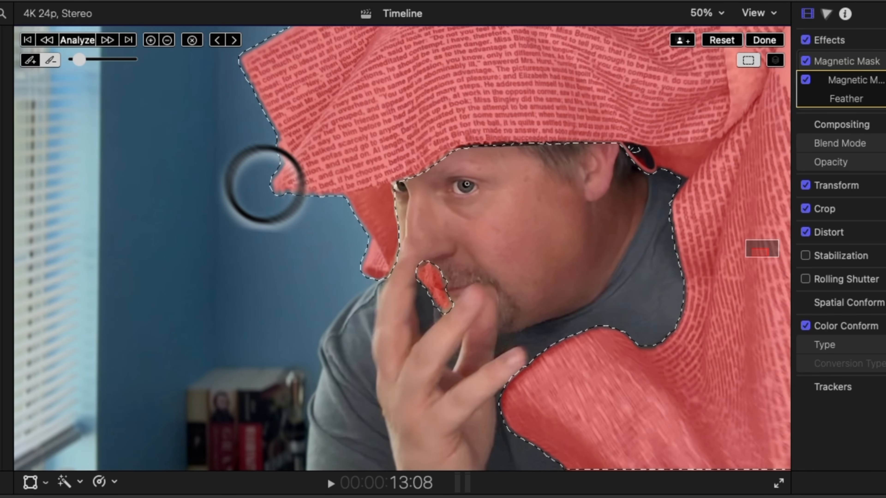
drag(428, 264, 433, 269)
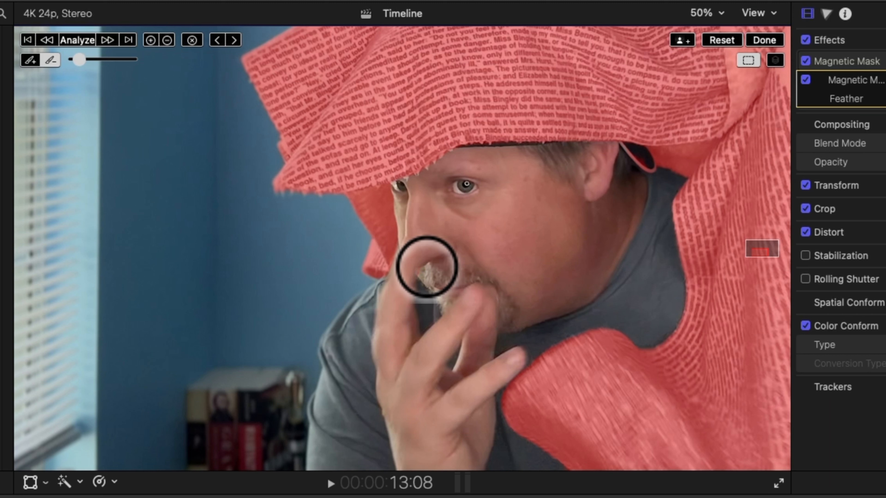
mouse_move(427, 267)
mouse_down()
mouse_move(419, 277)
mouse_move(416, 254)
mouse_move(439, 293)
mouse_move(466, 302)
mouse_up()
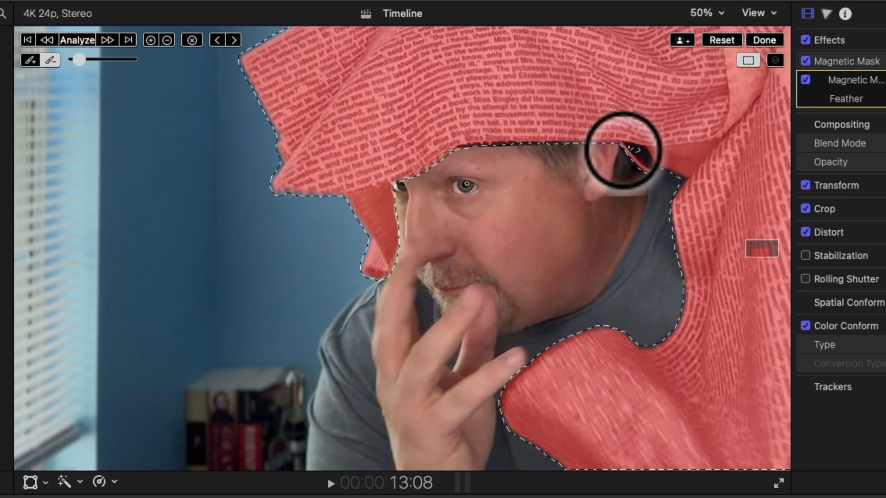
click(618, 149)
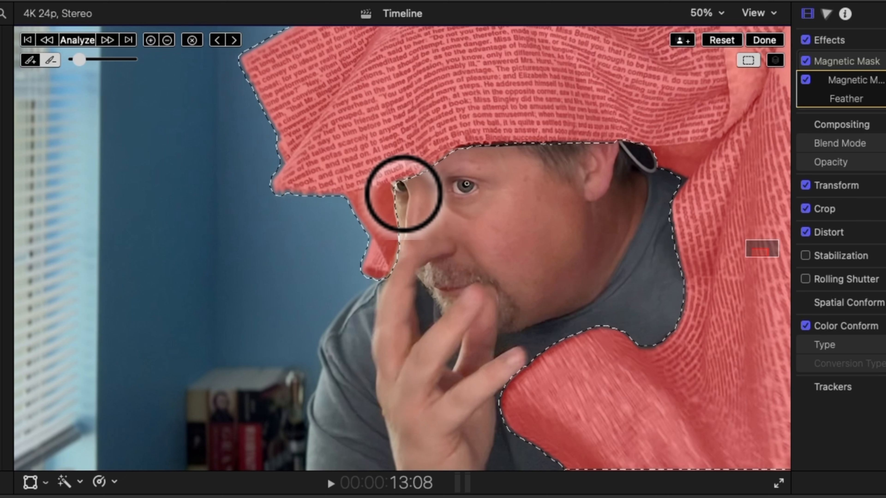
Step: Examine the blanket mask's outline along the head covering and the draped side at frame 13:08
key(super+minus)
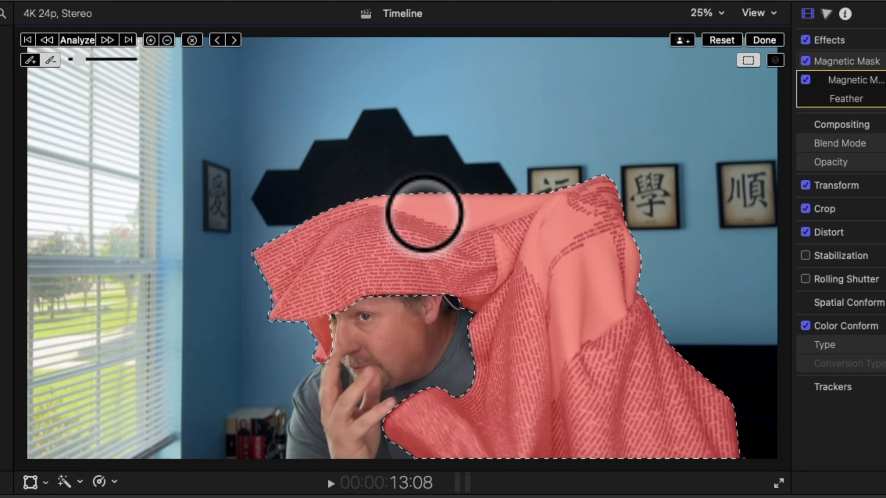
key(super+plus)
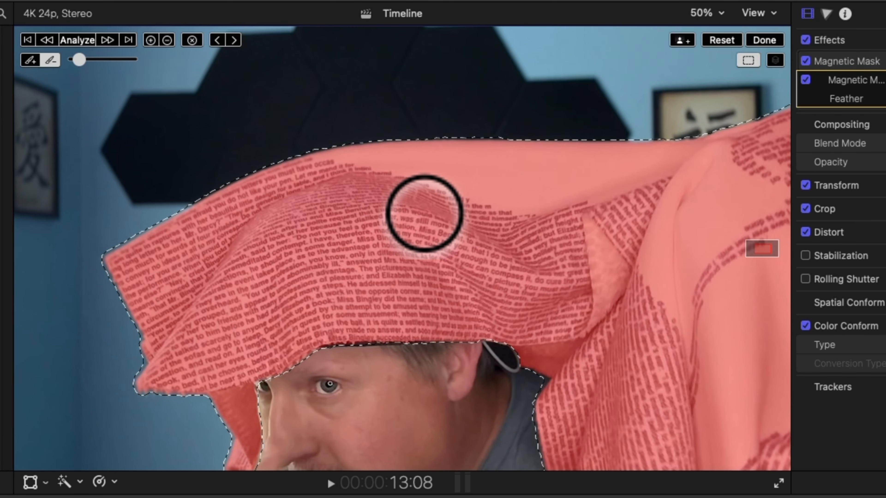
mouse_move(761, 248)
mouse_down()
mouse_move(771, 283)
mouse_move(802, 293)
mouse_up()
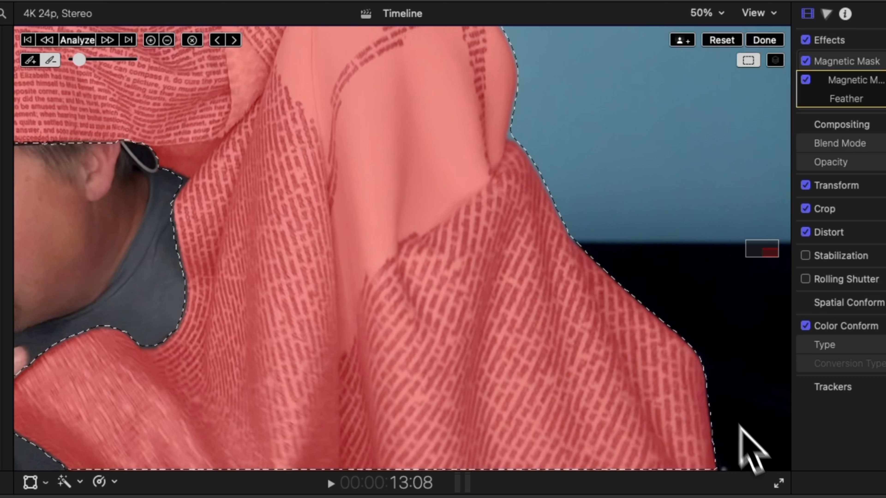
key(super+minus)
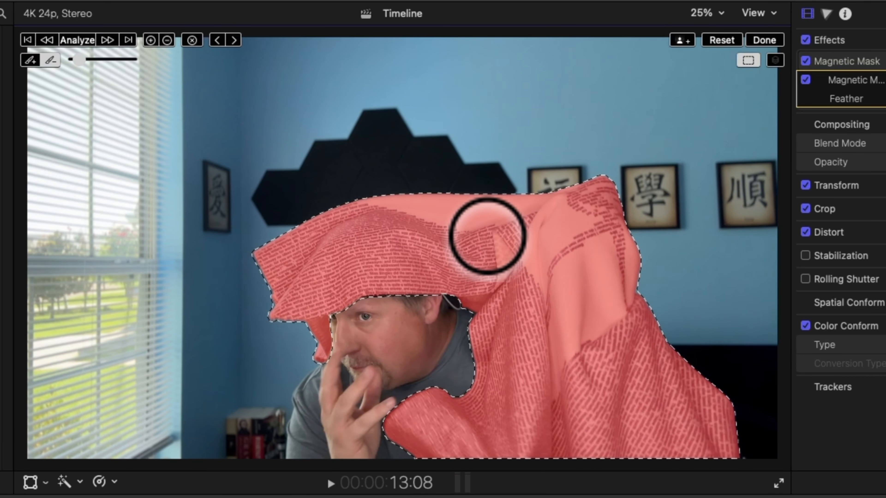
Step: At frame 13:09, erase the mask fragment behind the ear and check the rest of the blanket's outline
key(Right)
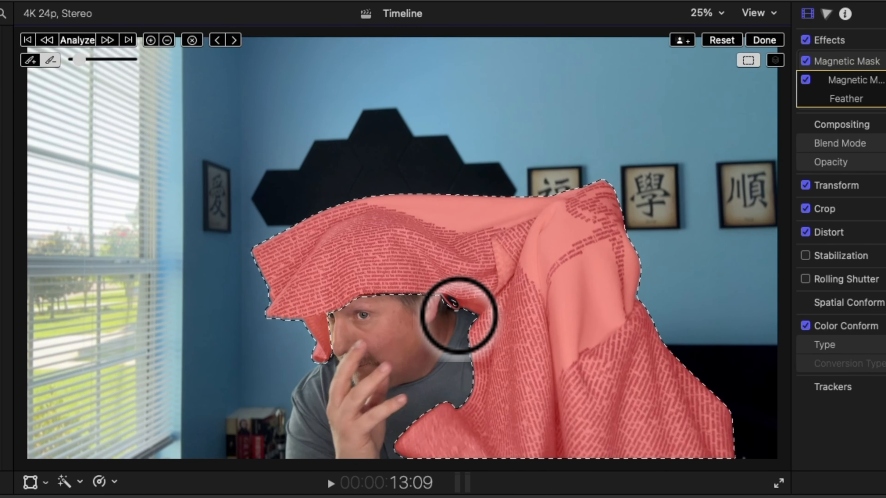
key(super+equal)
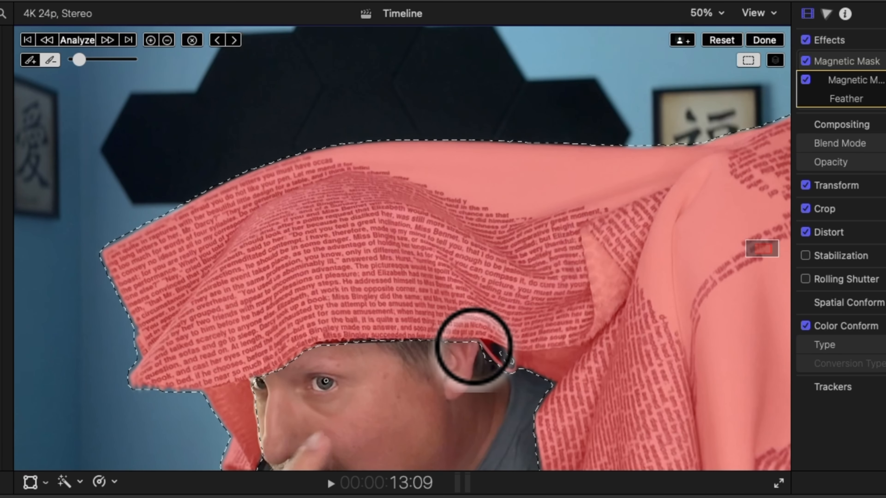
click(474, 347)
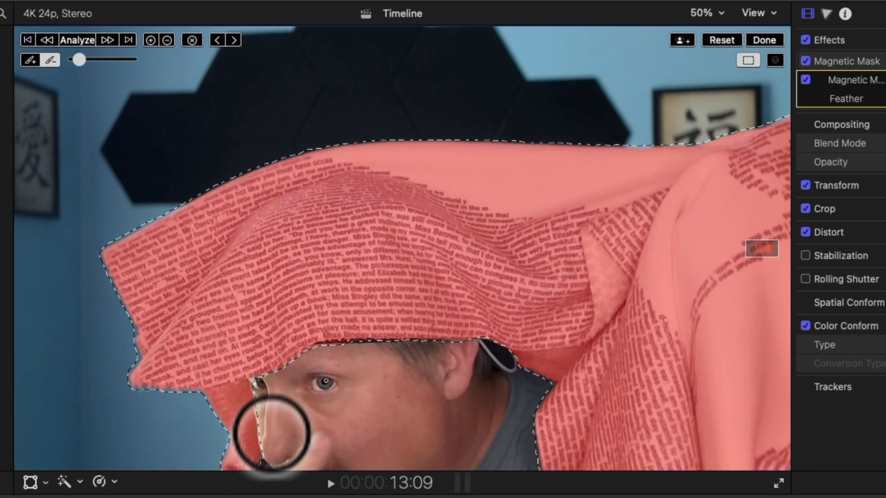
scroll(757, 243, down, 10)
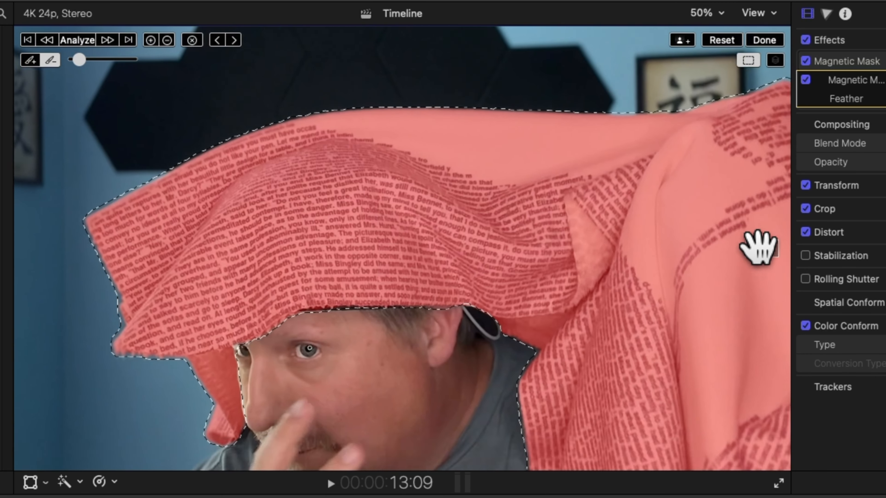
scroll(757, 248, up, 15)
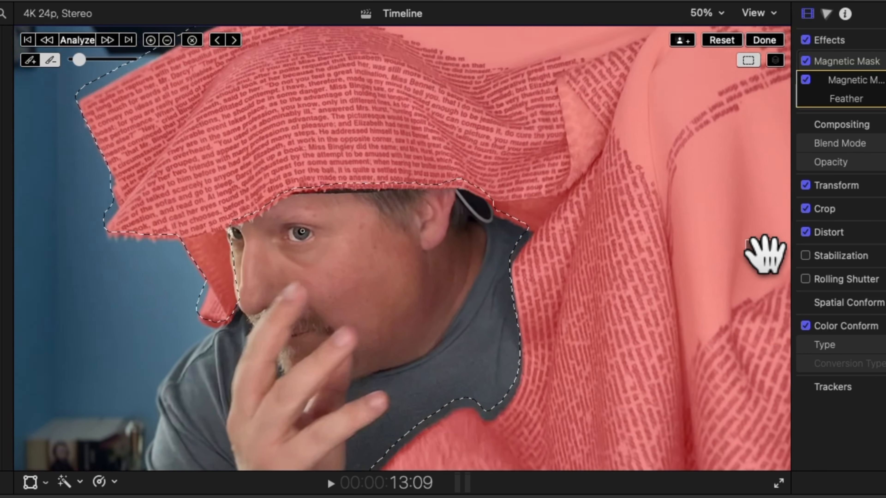
scroll(757, 243, down, 10)
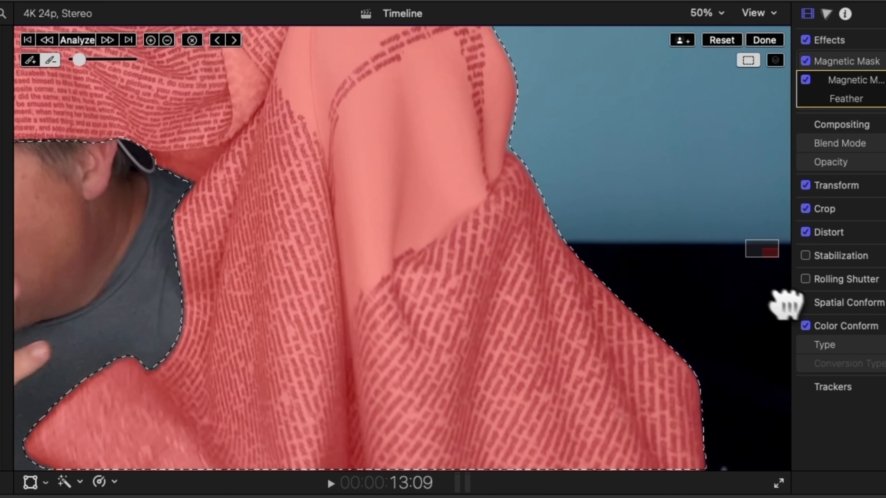
scroll(787, 300, up, 10)
scroll(763, 237, left, 5)
key(super+minus)
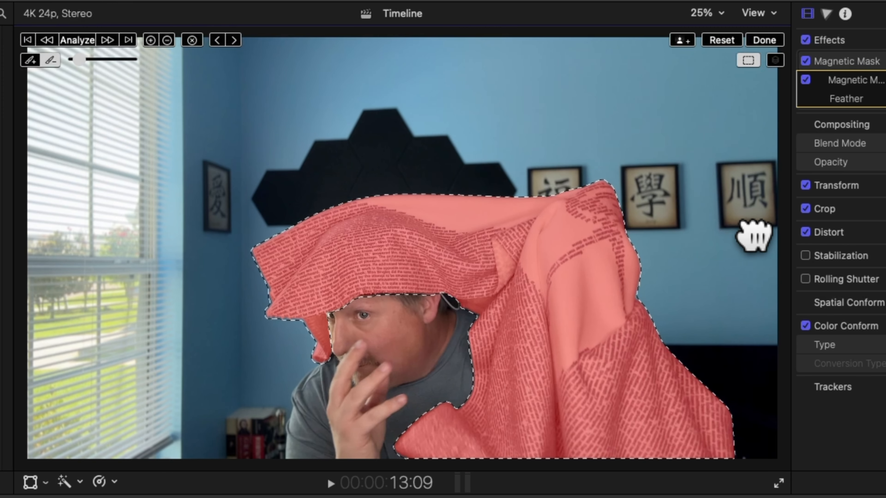
Step: At frame 13:10, erase the mask fragments between the nose and fingers and behind the ear
key(Right)
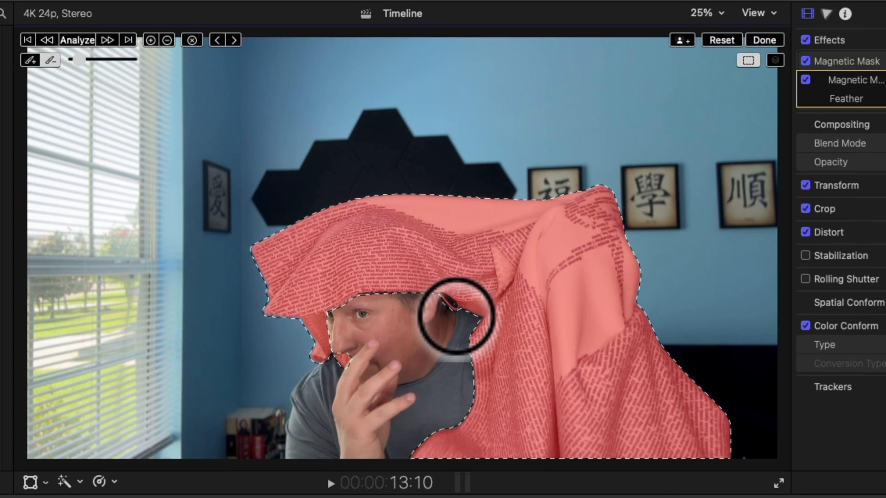
key(super+minus)
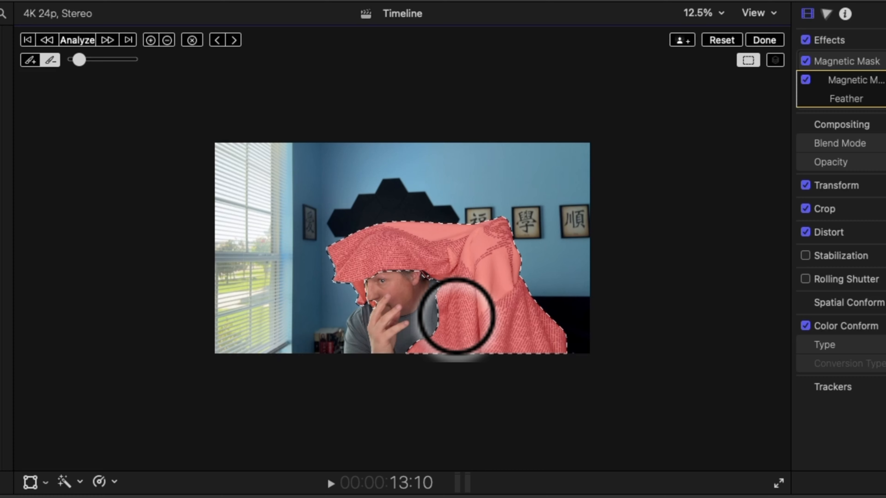
key(super+equal)
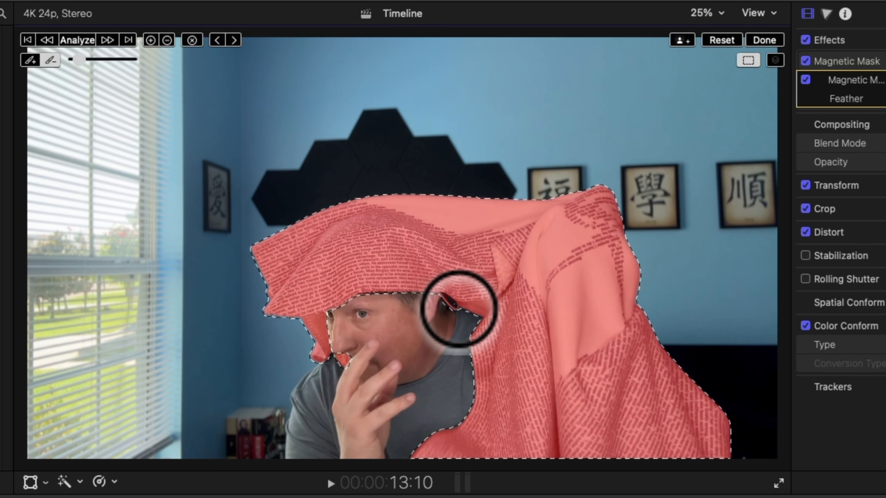
mouse_move(340, 354)
mouse_down()
mouse_move(350, 364)
mouse_move(348, 342)
mouse_up()
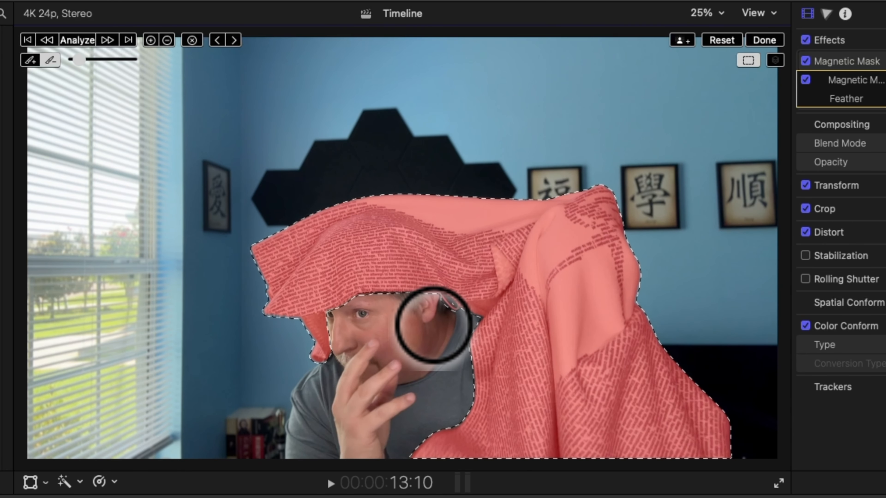
key(super+equal)
key(super+equal)
mouse_move(441, 326)
mouse_down()
mouse_move(483, 405)
mouse_move(524, 414)
mouse_move(517, 390)
mouse_up()
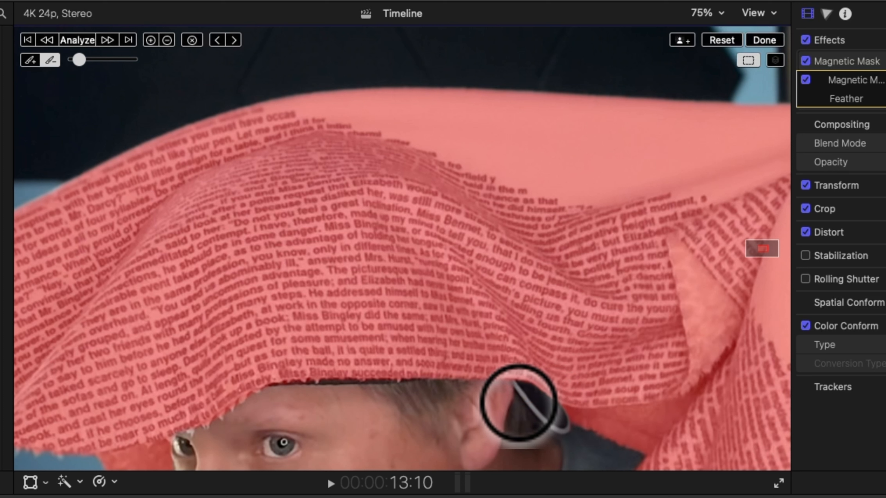
drag(518, 403, 514, 397)
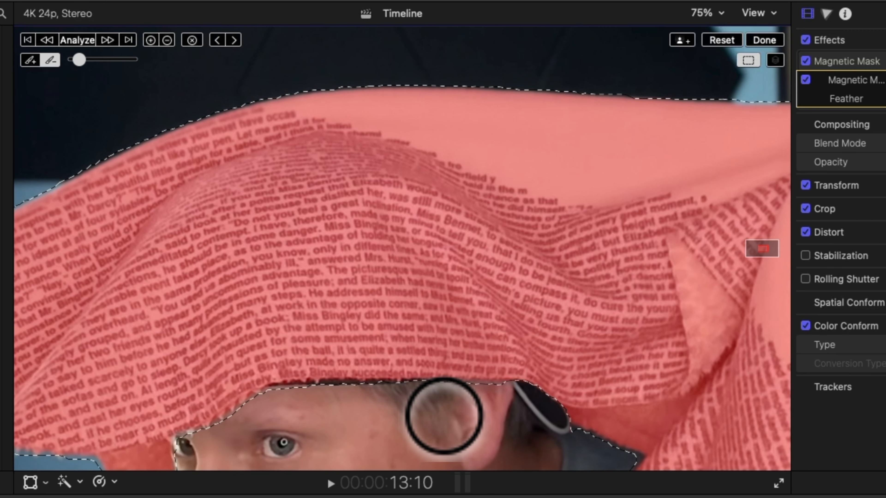
key(super+minus)
key(super+minus)
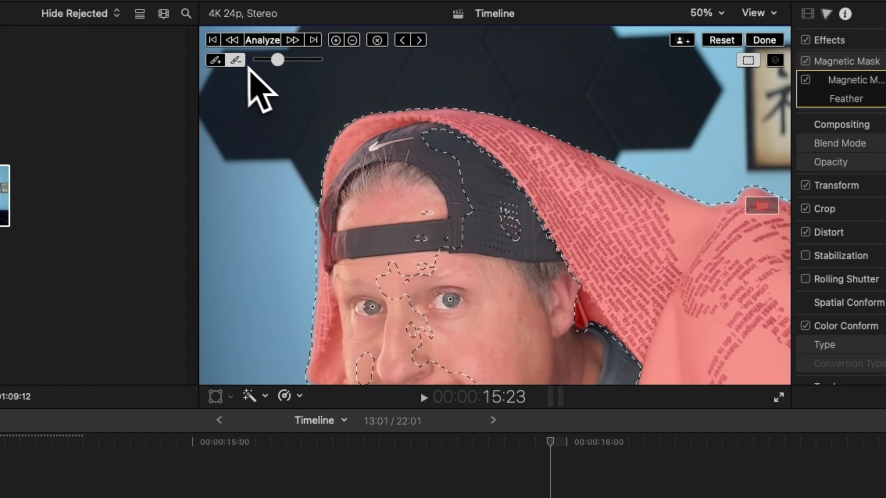
Step: Activate the mask removal brush for cleaning up the cap and face at frame 15:23
click(235, 60)
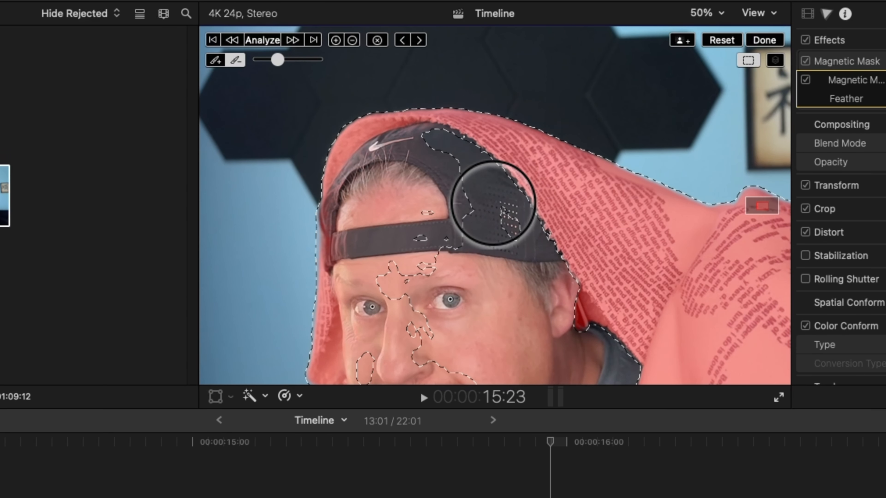
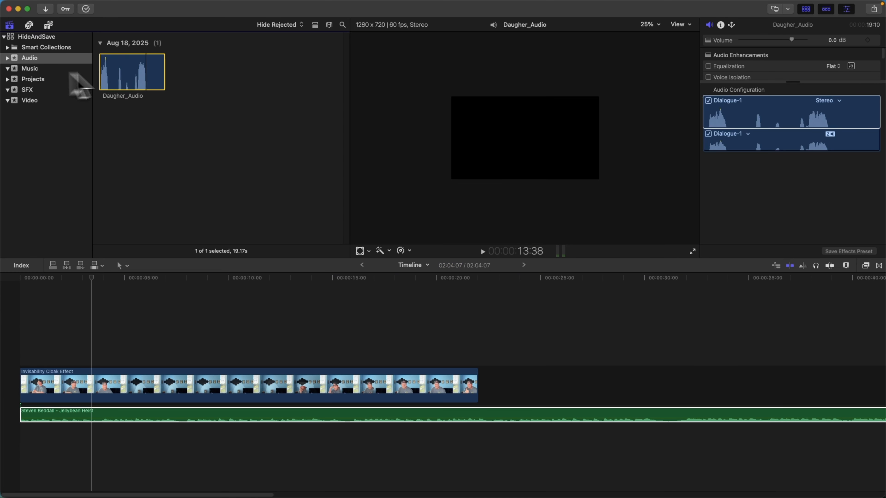
Step: Add the Daugher_Audio clip beneath the Invisability Cloak Effect clip at the timeline's start and play back the opening
drag(123, 214, 88, 407)
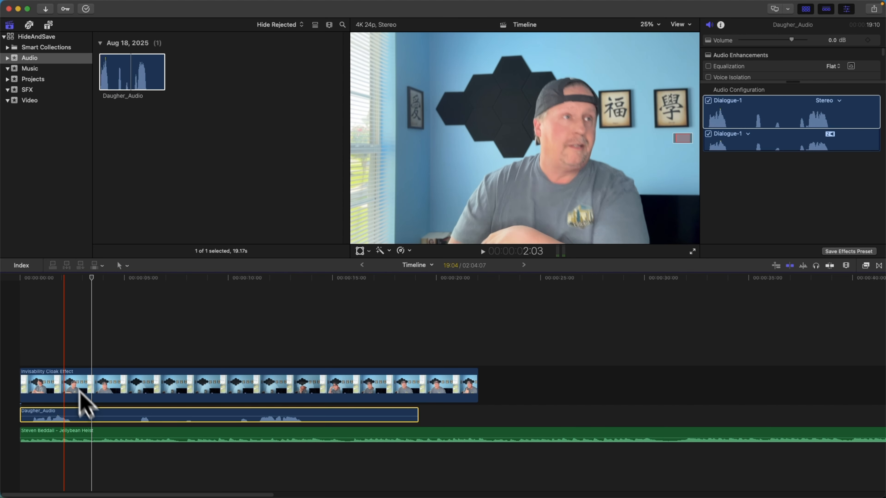
drag(92, 277, 0, 282)
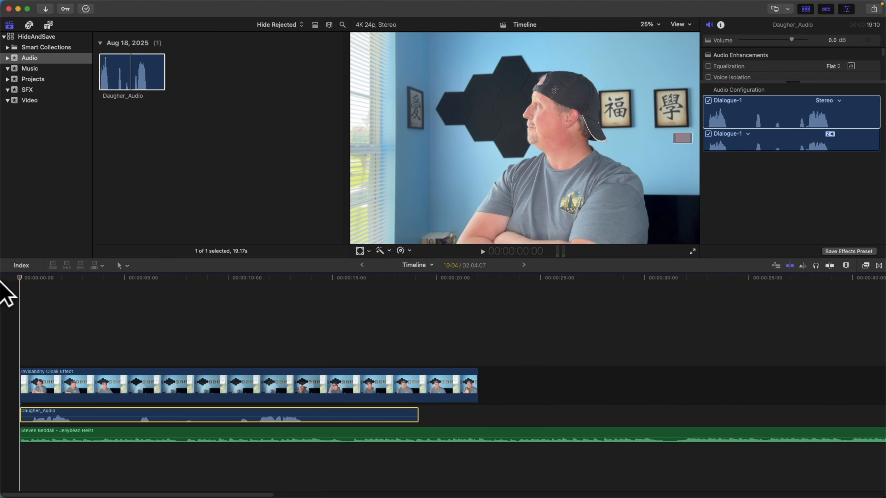
key(space)
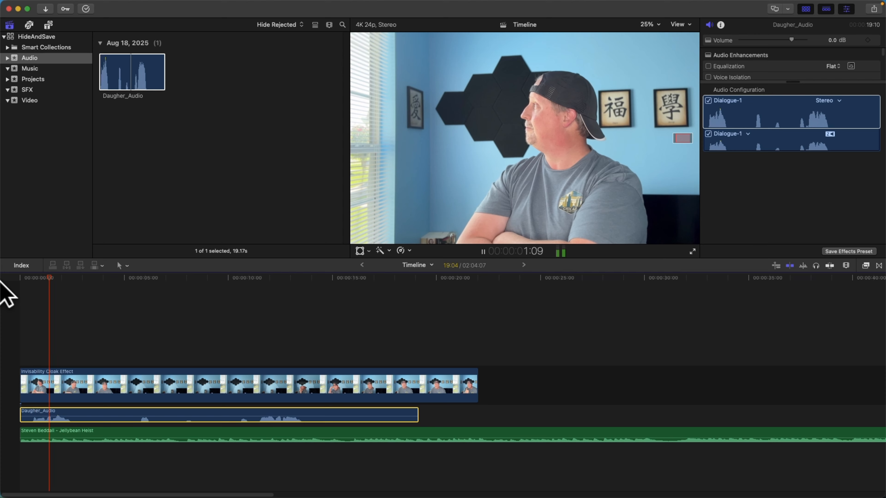
key(space)
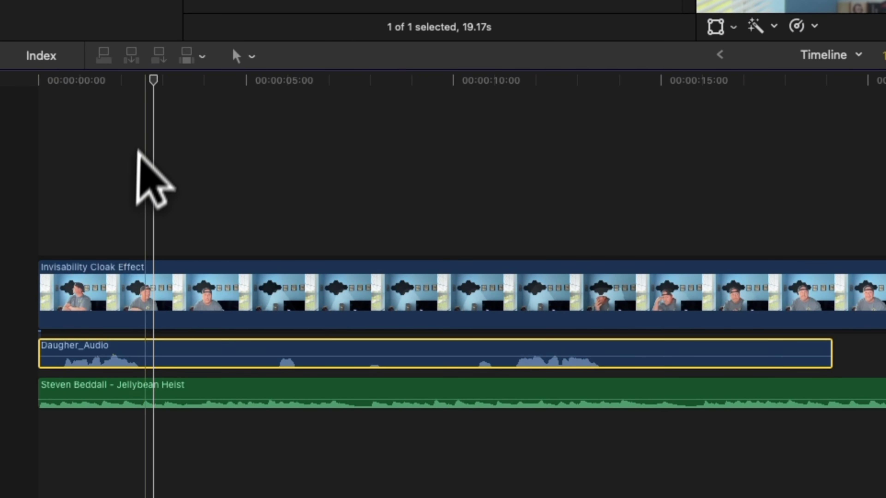
Step: Find the frame just before the man turns his head, at 1:19, and shift Daugher_Audio so its first speech begins there
drag(152, 79, 119, 81)
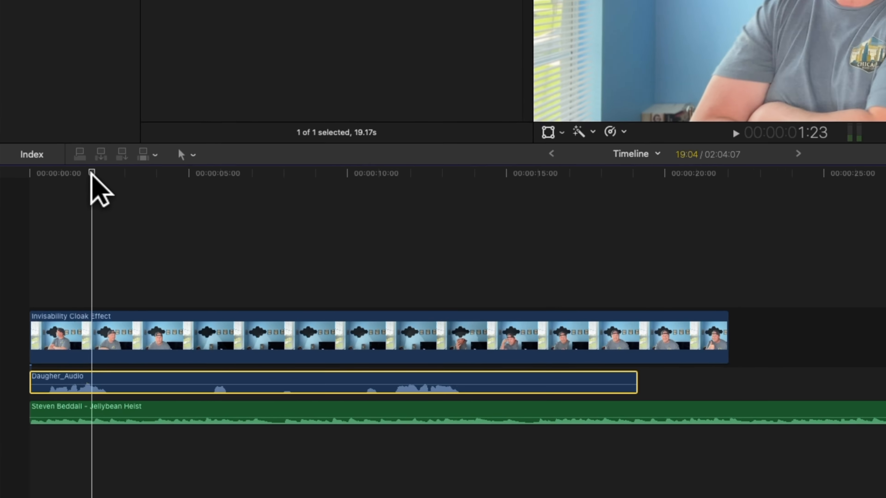
drag(90, 172, 94, 176)
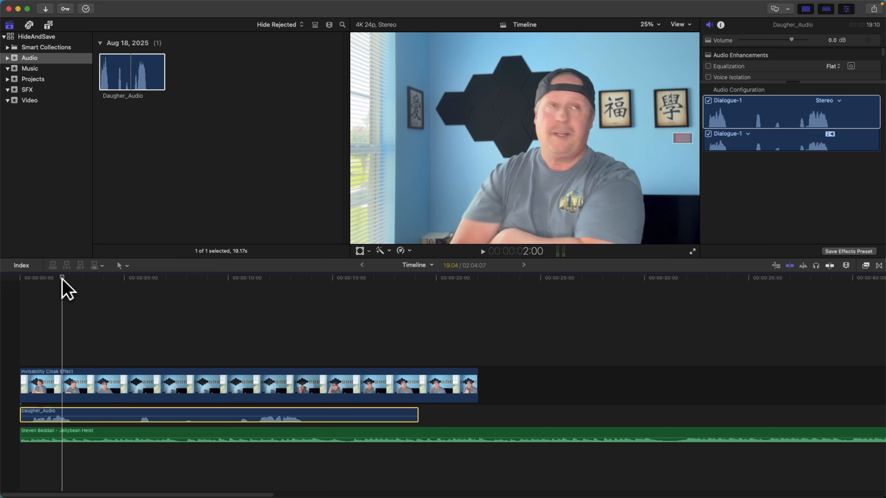
drag(62, 279, 57, 279)
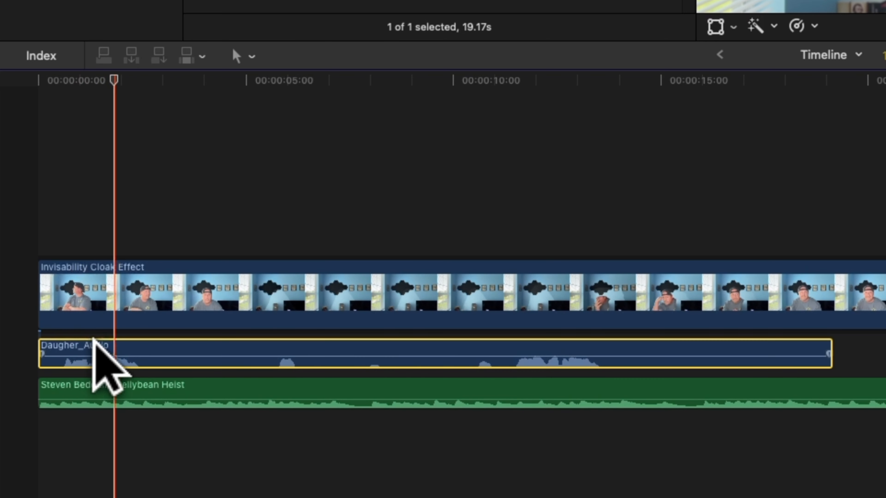
drag(94, 348, 141, 337)
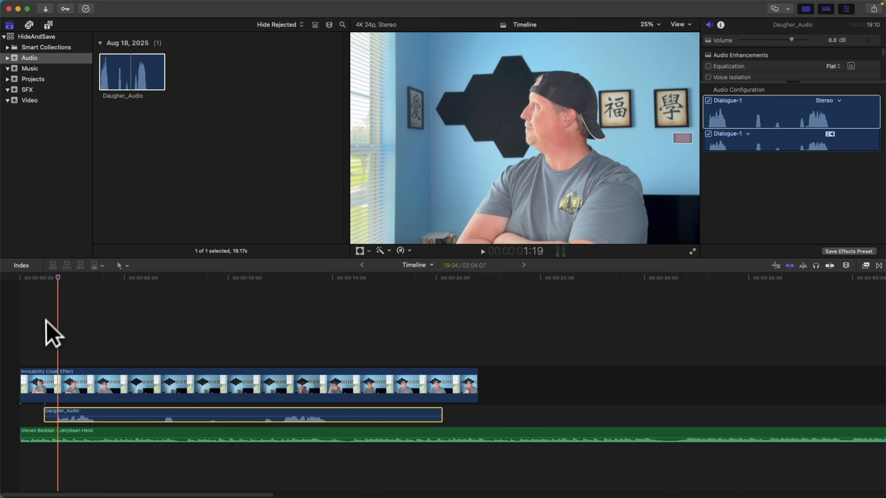
Step: Play back the opening from near the start to check the Daugher_Audio speech against the man's reaction
key(space)
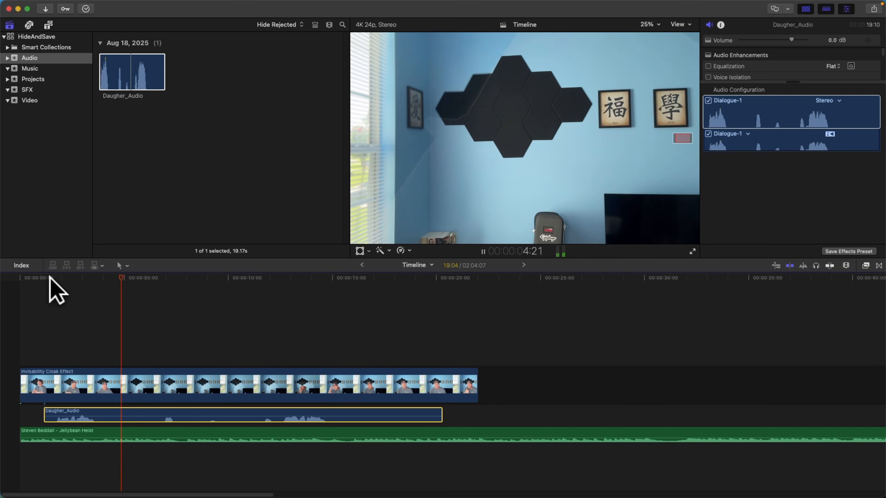
key(space)
drag(124, 275, 34, 274)
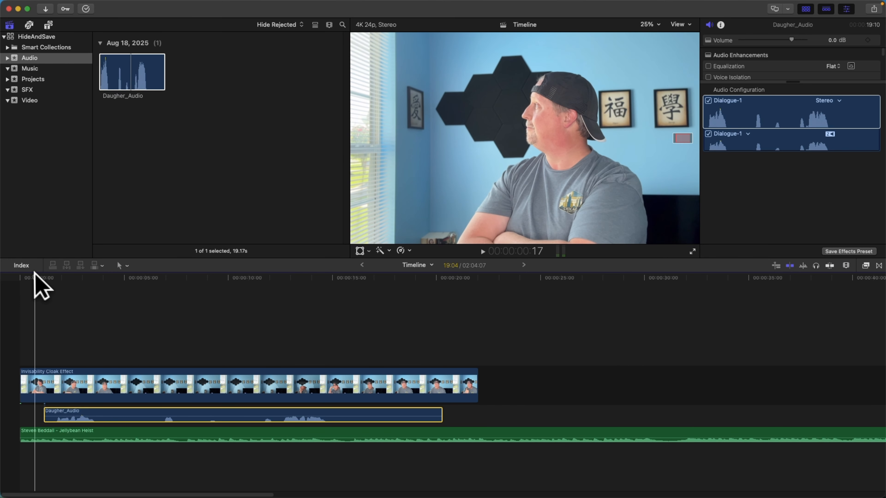
key(space)
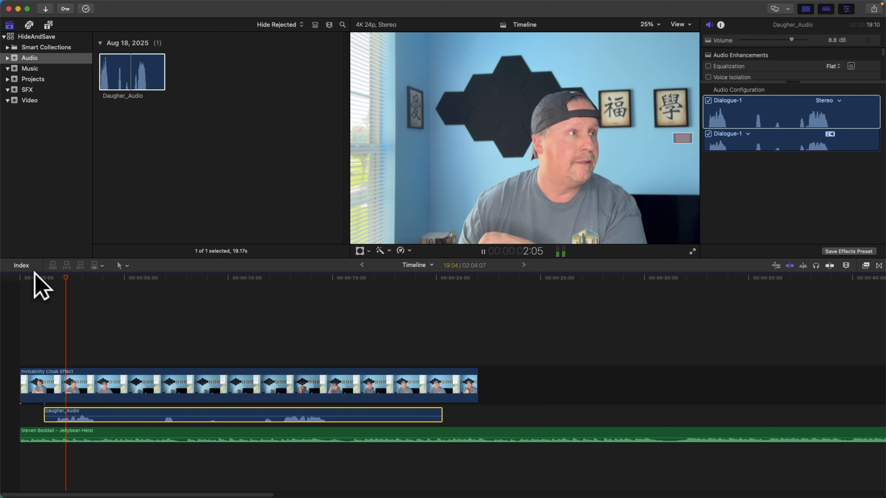
key(space)
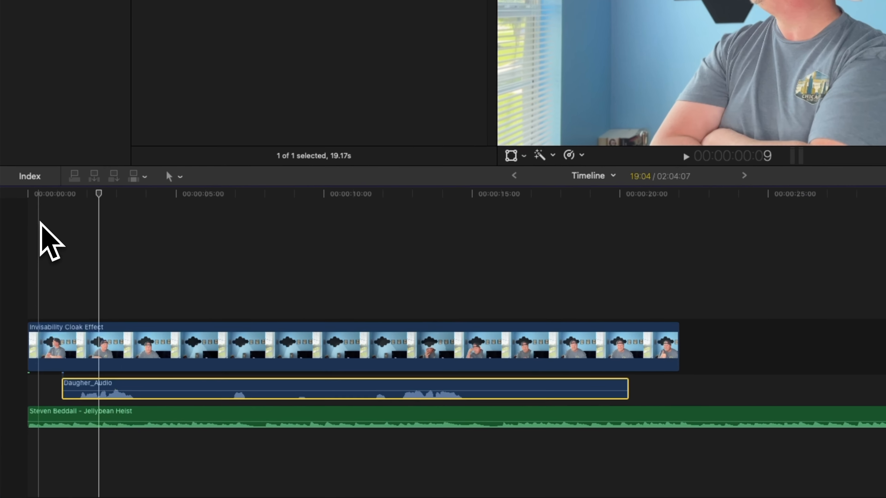
Step: Move the Daugher_Audio clip slightly earlier in the timeline and recheck its timing against the head turn up to 2:00
key(space)
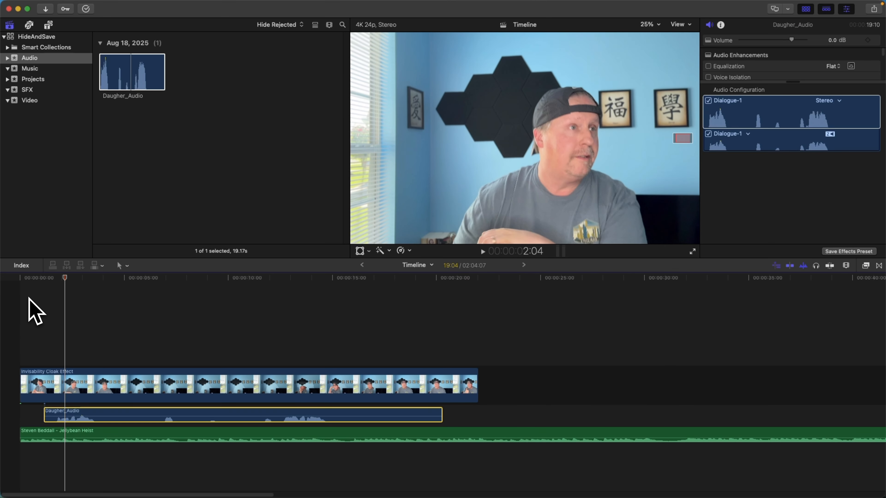
key(j)
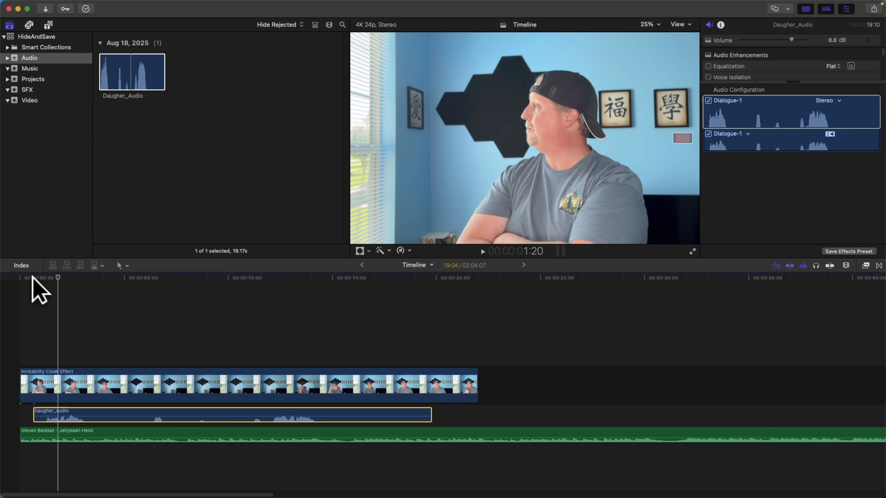
key(space)
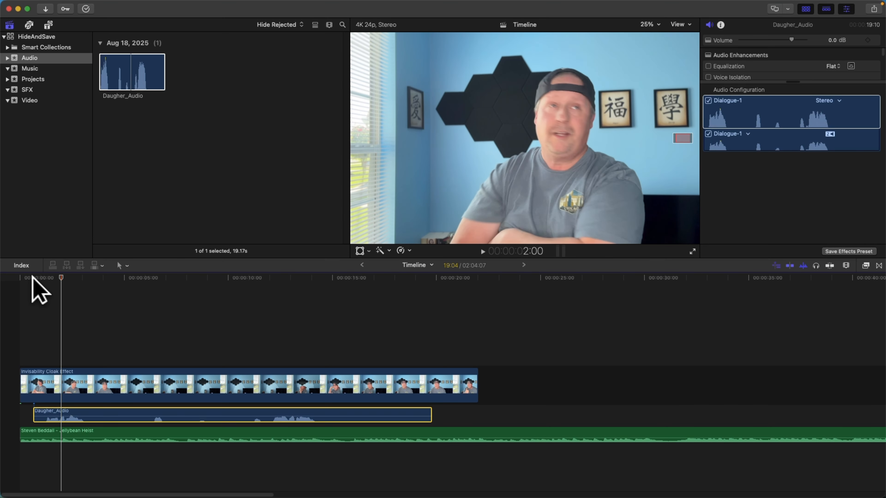
Step: Zoom in on the timeline's opening and shift the Daugher_Audio clip slightly later against the head turn near 1:23
key(Left)
key(Left)
key(Left)
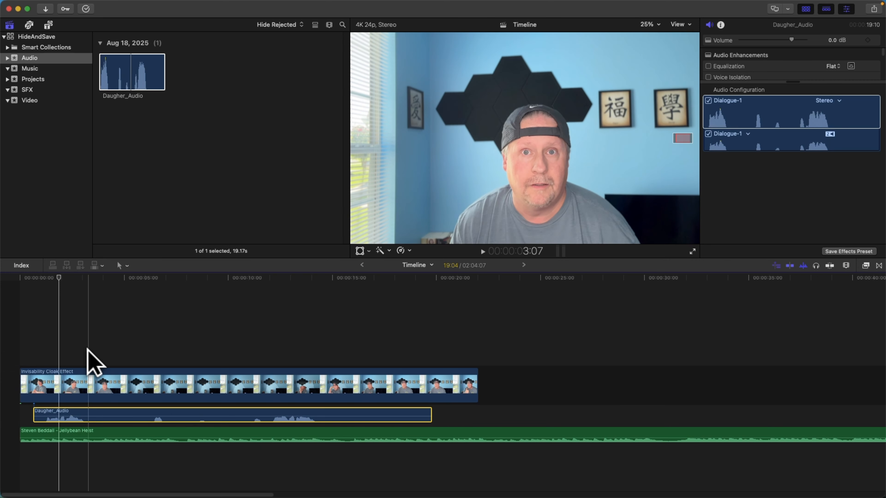
key(super+equal)
key(super+equal)
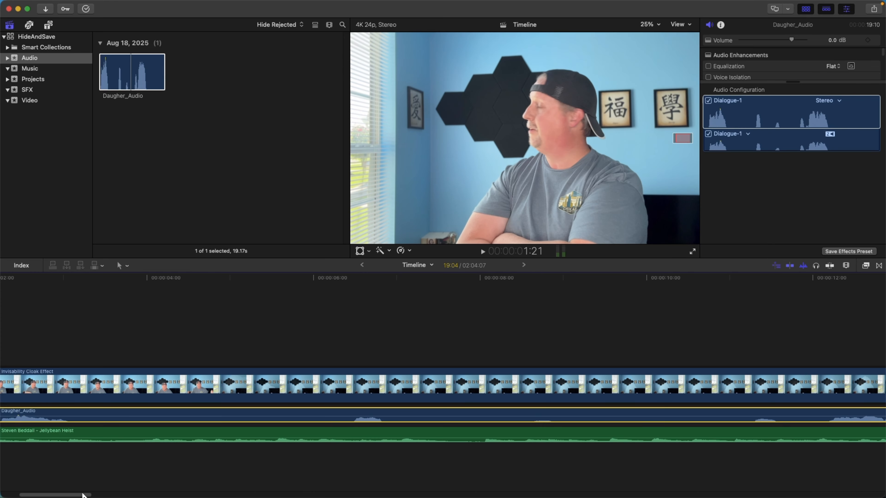
scroll(82, 494, left, 5)
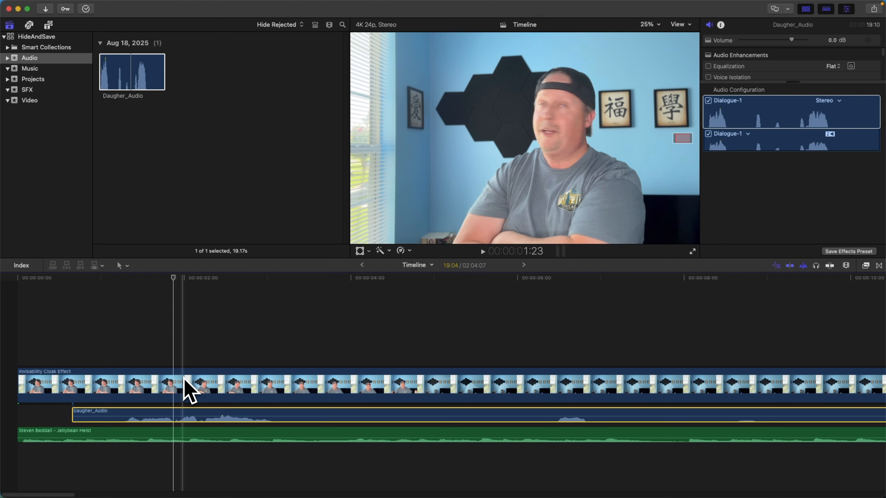
drag(112, 407, 119, 409)
Step: Play back the opening twice from the start to check the Daugher_Audio speech against the man's head turn
click(17, 277)
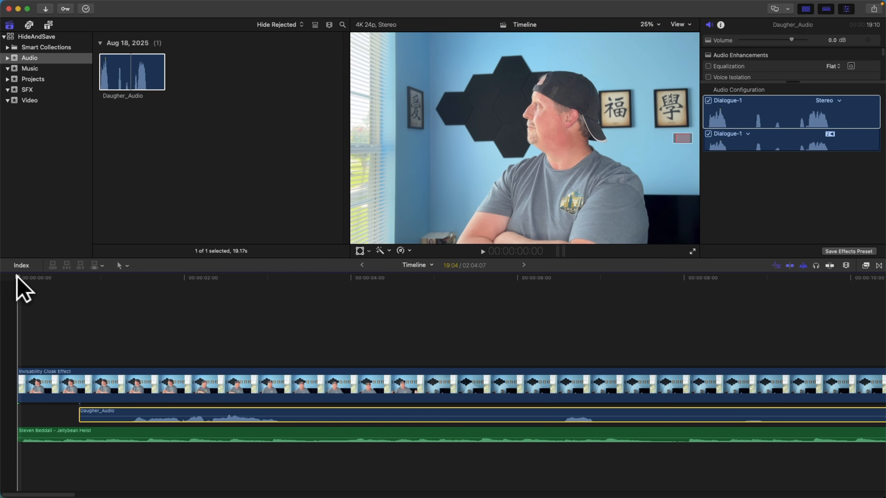
key(space)
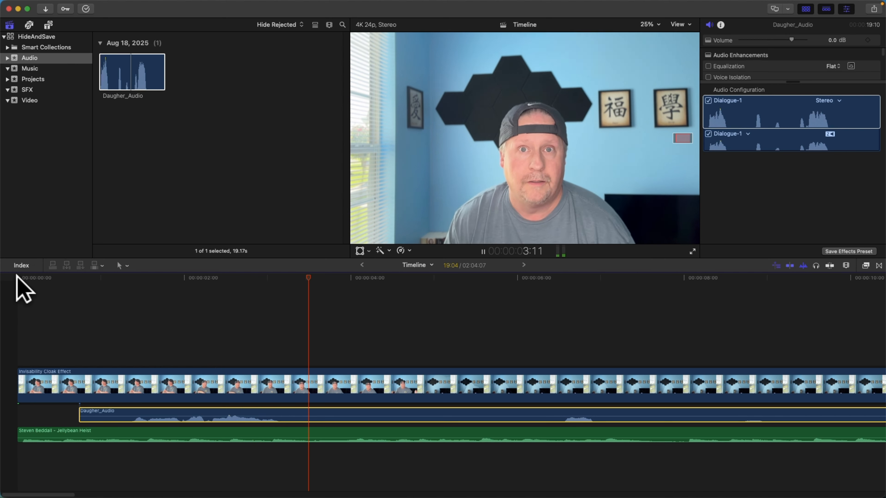
key(space)
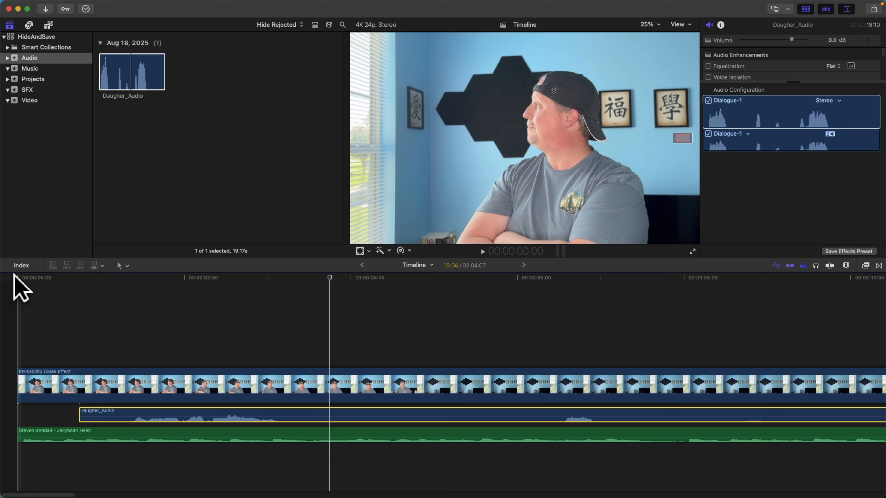
key(space)
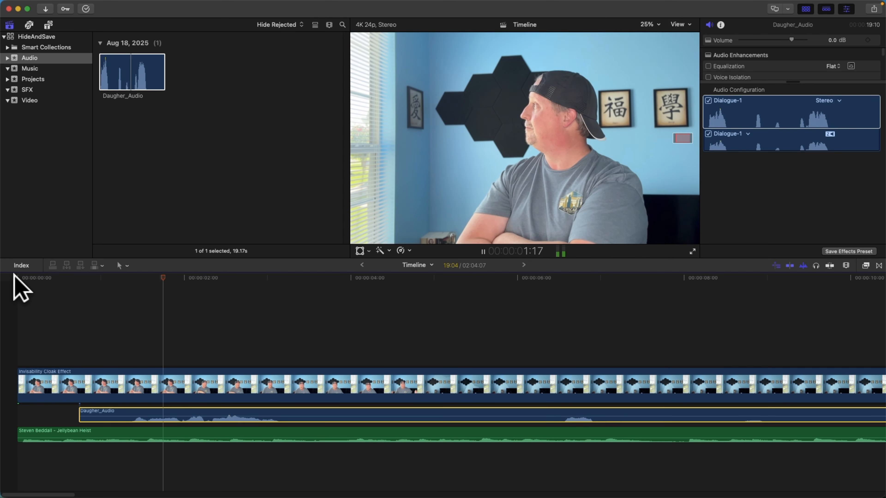
key(space)
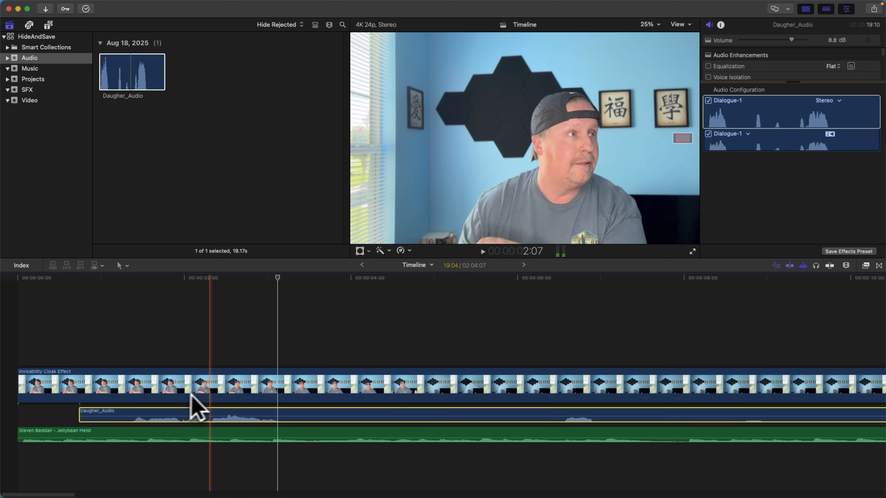
Step: Turn off timeline skimming and play the opening from the start to 5:22
click(789, 266)
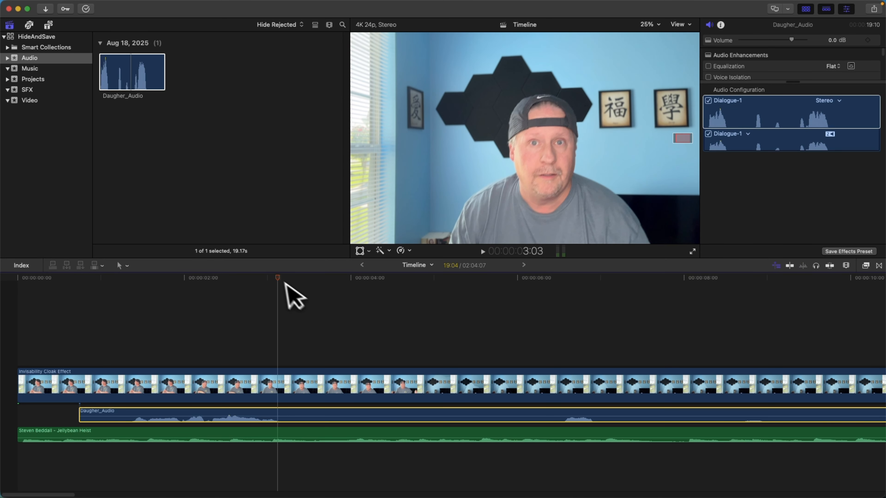
drag(276, 283, 2, 300)
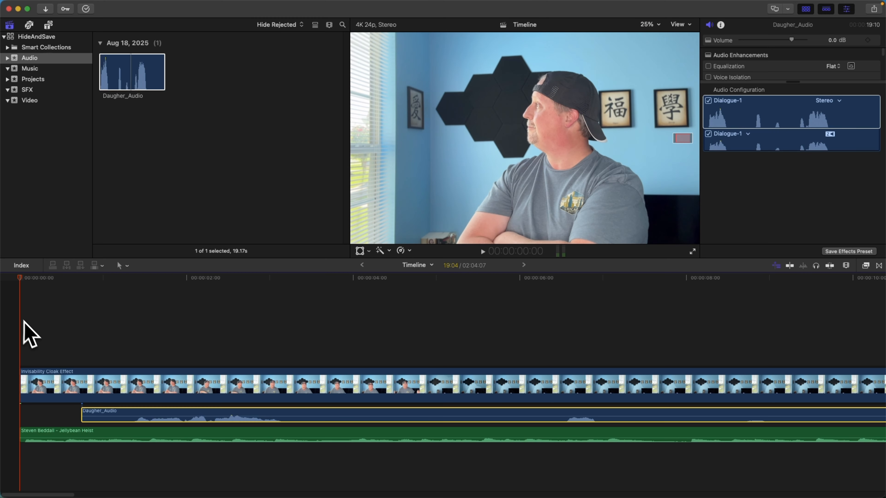
key(space)
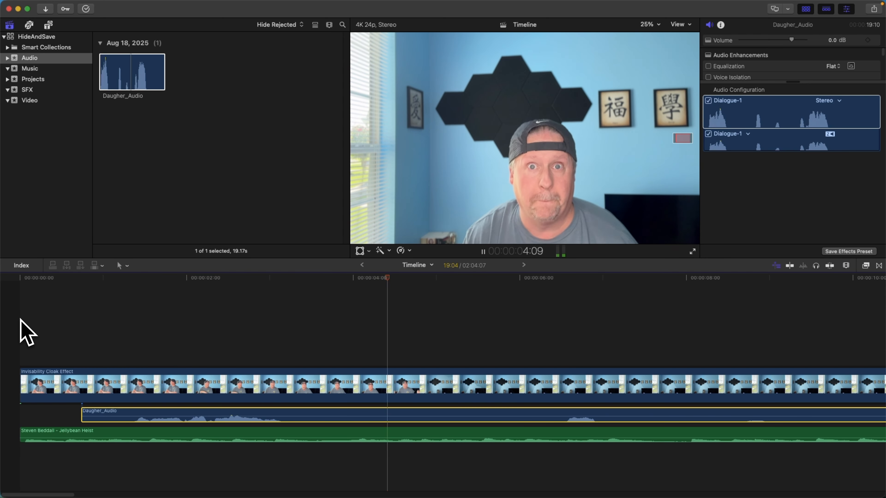
key(space)
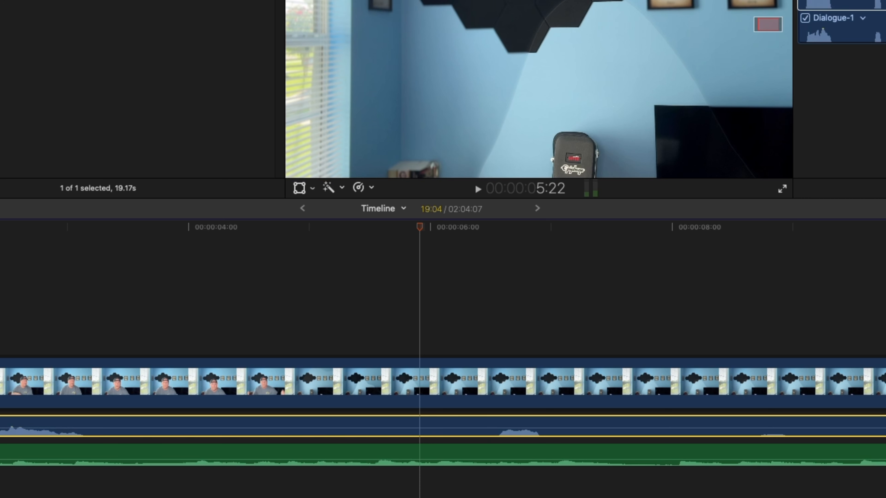
Step: Add the IMG_3245 video above the Invisability Cloak Effect clip and trim its start to 12:00
click(14, 95)
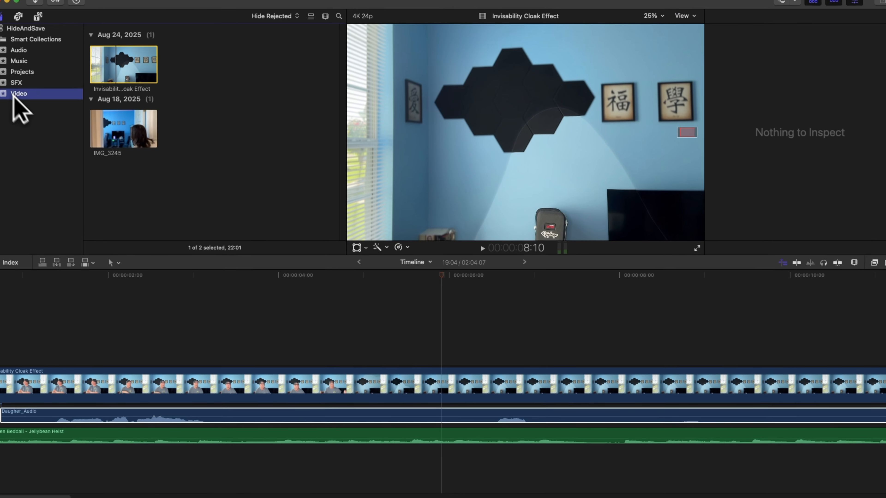
drag(138, 141, 373, 349)
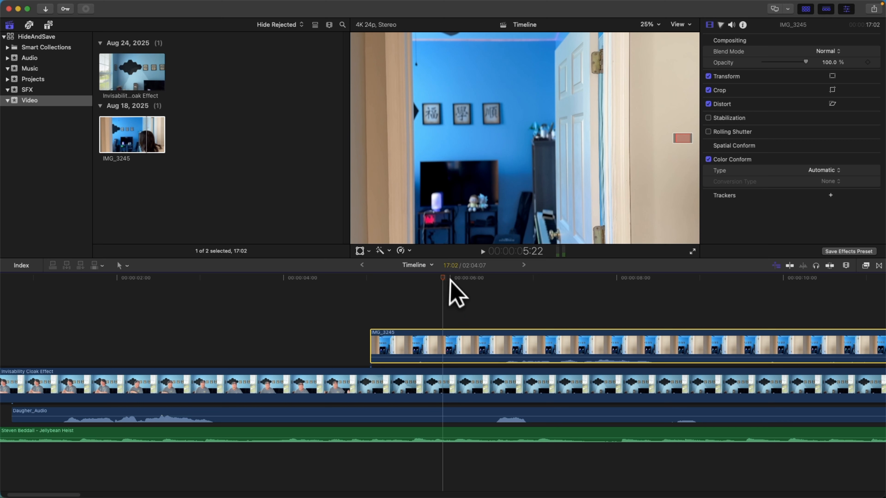
drag(443, 275, 632, 268)
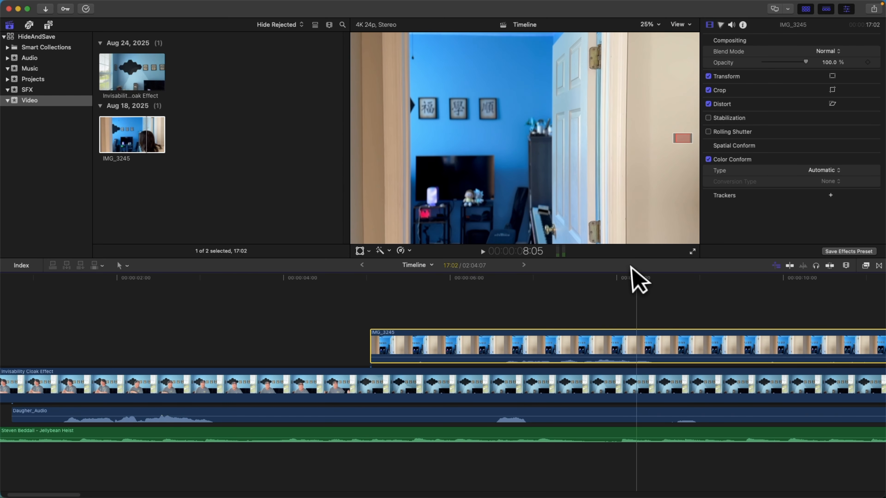
key(super+minus)
key(super+minus)
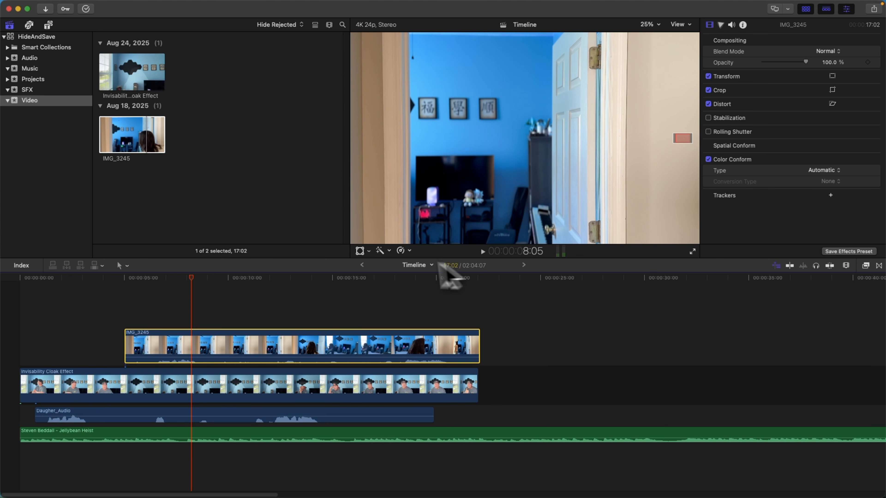
drag(191, 277, 269, 333)
key(alt+bracketleft)
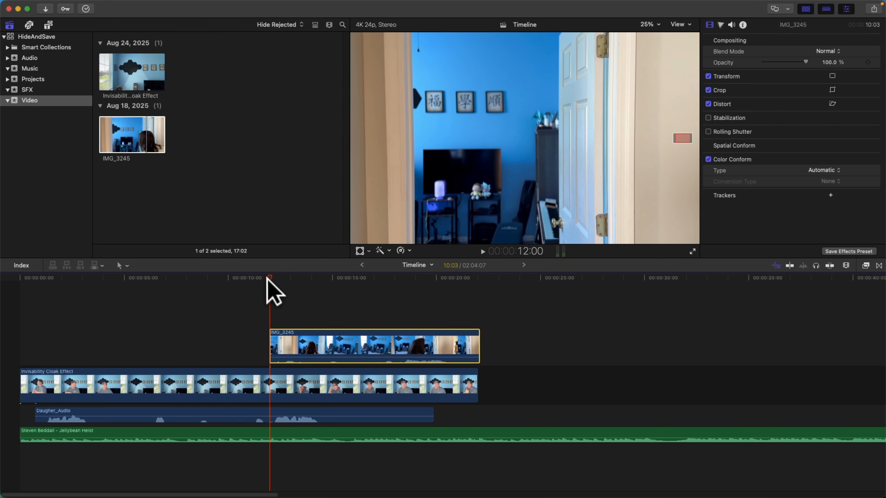
Step: Play the opening to 6:06, after the man has vanished, and move IMG_3245 to start there
drag(268, 278, 33, 285)
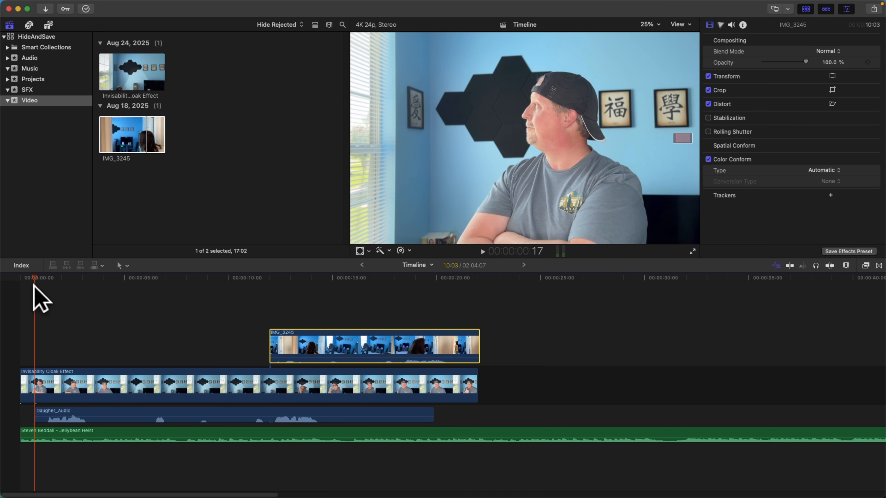
key(space)
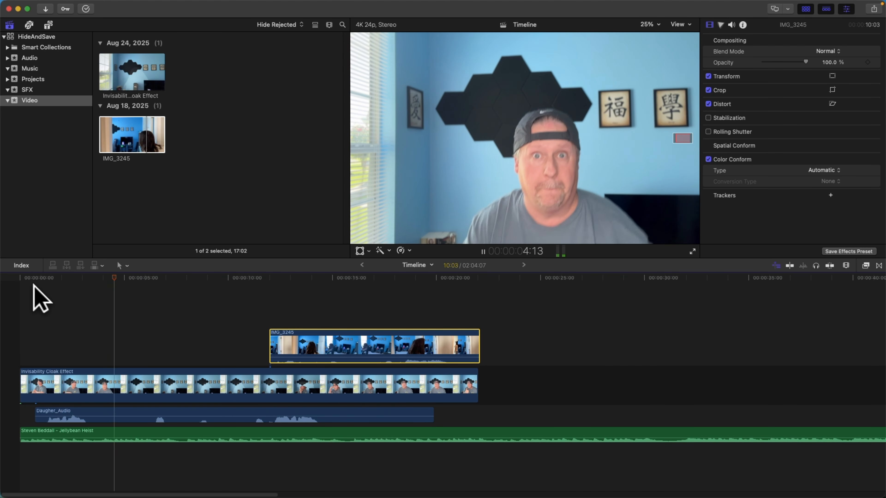
key(space)
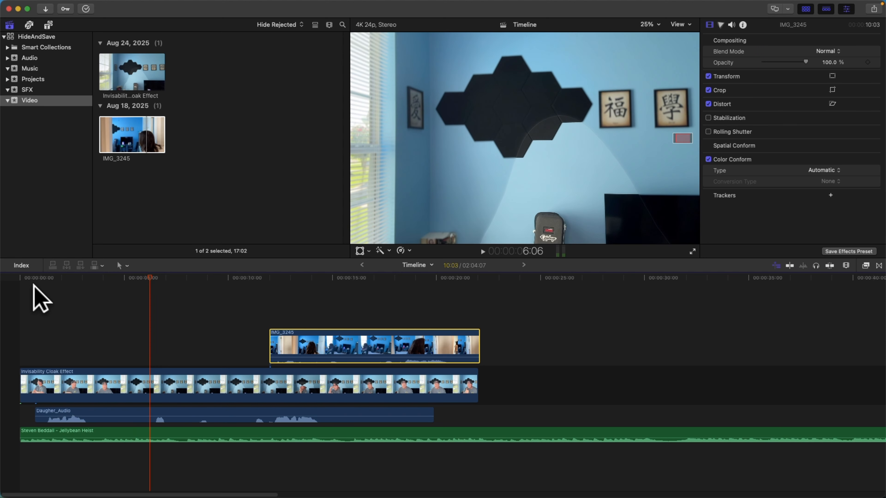
drag(302, 335, 197, 333)
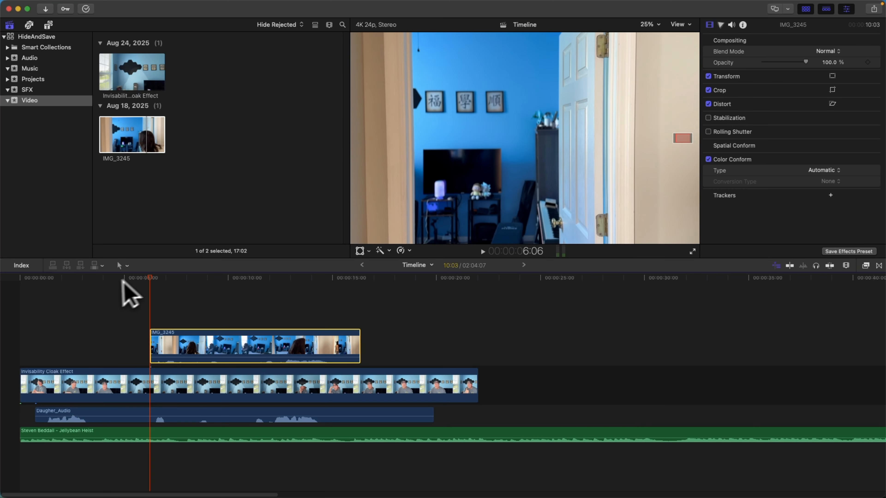
Step: Move IMG_3245 earlier to start at 5:21 and play back the transition from the timeline's start to 7:05
drag(150, 276, 11, 277)
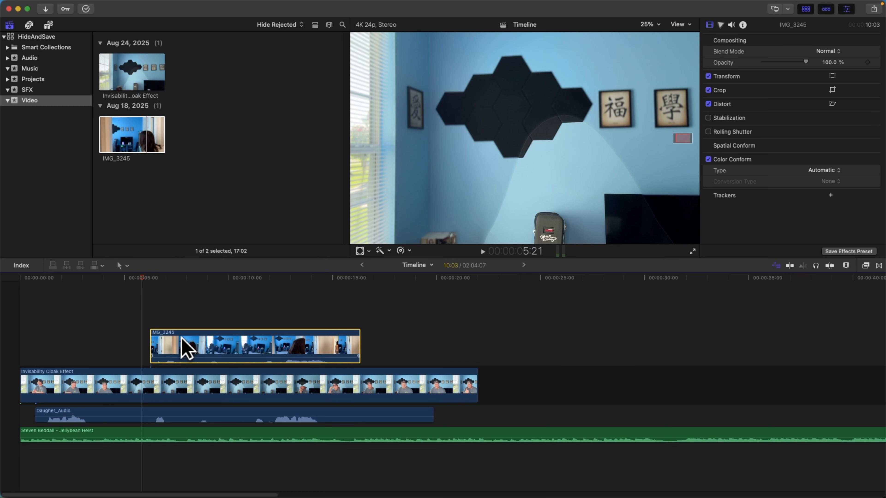
drag(181, 336, 173, 338)
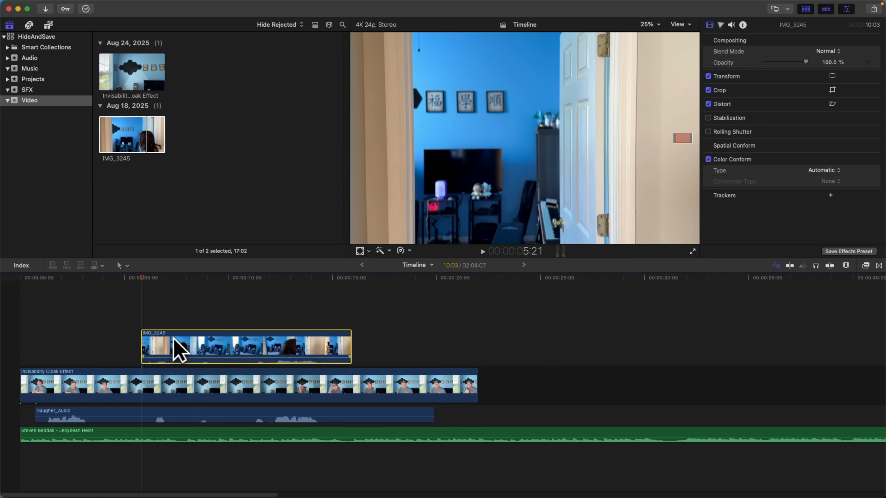
drag(141, 275, 7, 276)
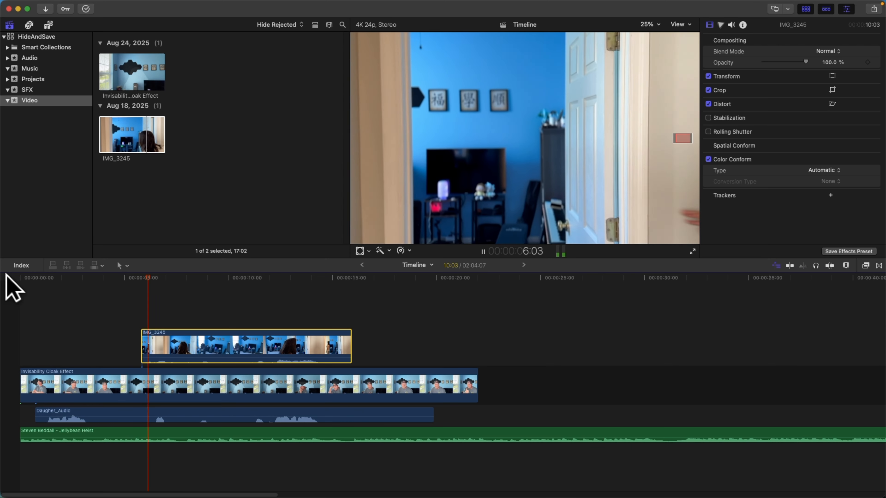
key(space)
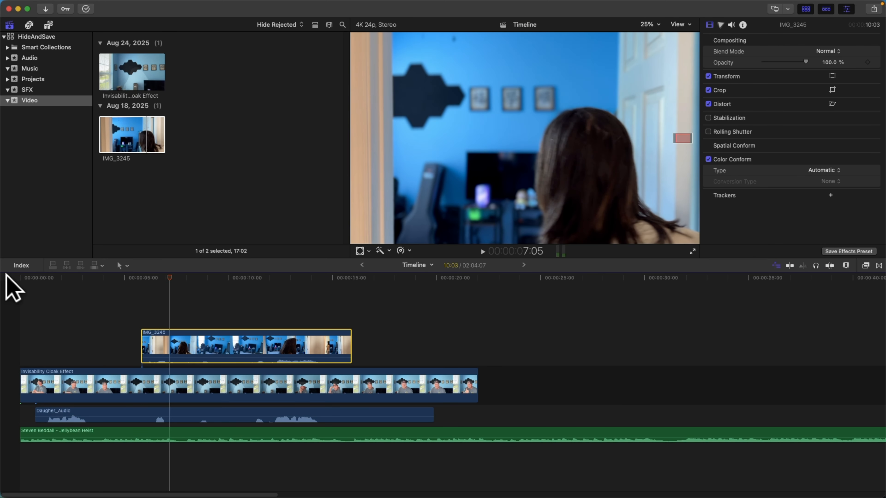
Step: Trim the start of IMG_3245 to 6:12, where the hand is on the door frame, and slide the clip earlier
mouse_move(170, 275)
mouse_down()
mouse_move(153, 276)
mouse_move(161, 276)
mouse_up()
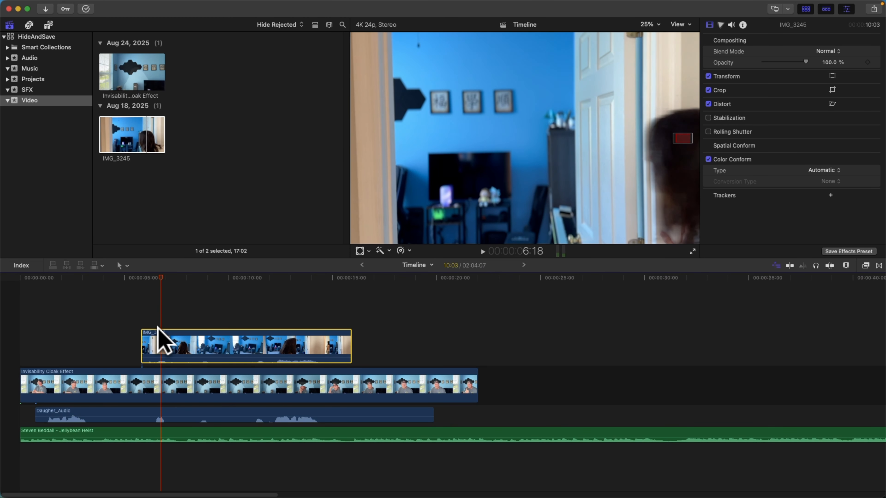
drag(161, 276, 156, 276)
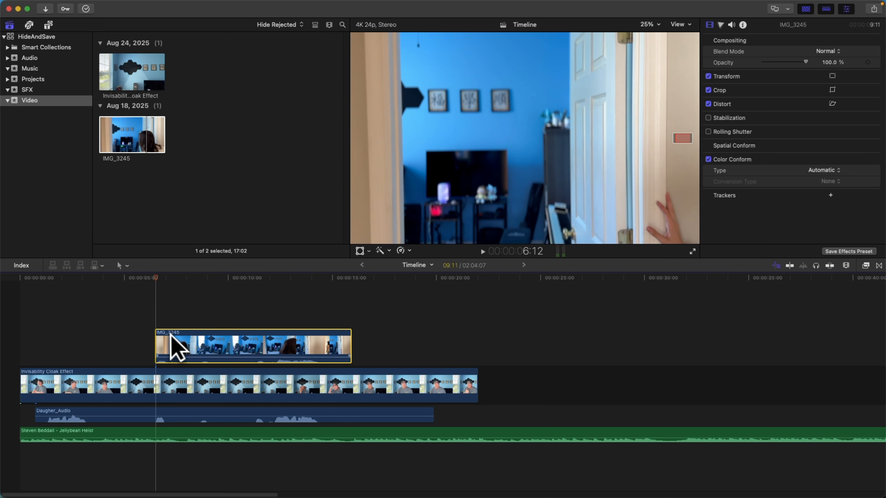
mouse_move(171, 330)
mouse_down()
mouse_move(94, 339)
mouse_move(159, 332)
mouse_up()
Step: Play back the cut to IMG_3245, nudge the clip slightly earlier, and recheck the transition
drag(156, 278, 110, 273)
key(space)
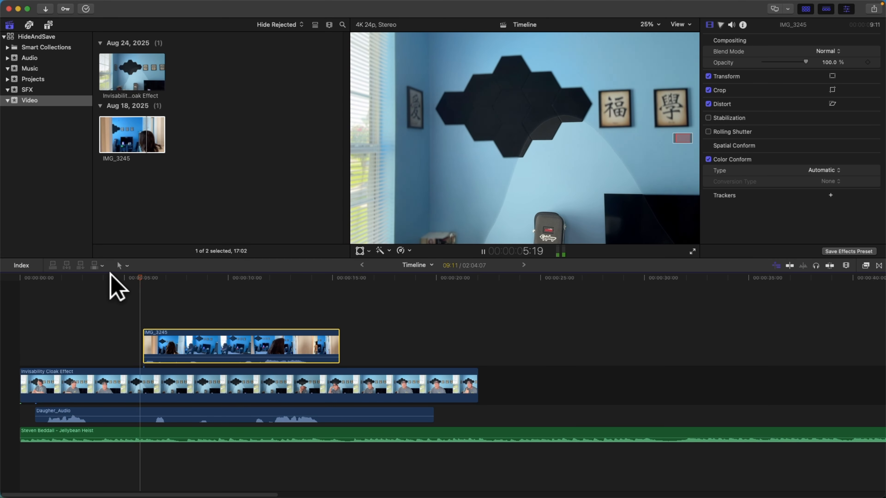
key(space)
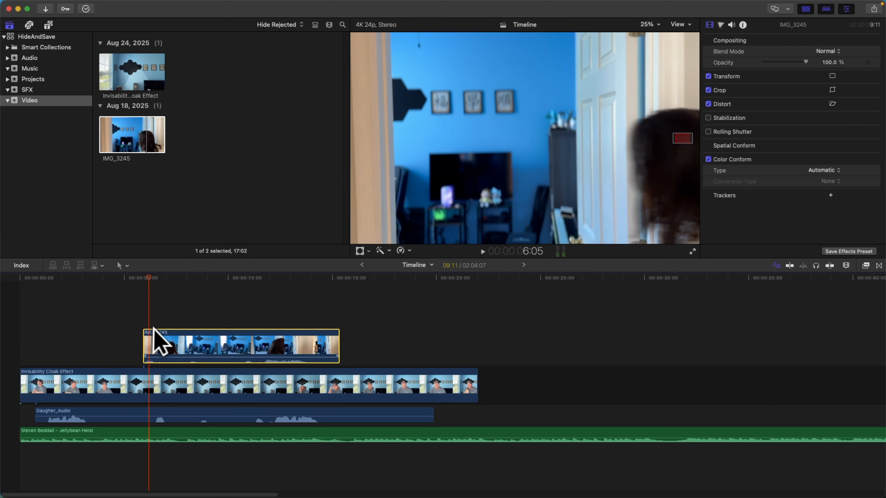
drag(153, 328, 151, 328)
click(91, 278)
key(space)
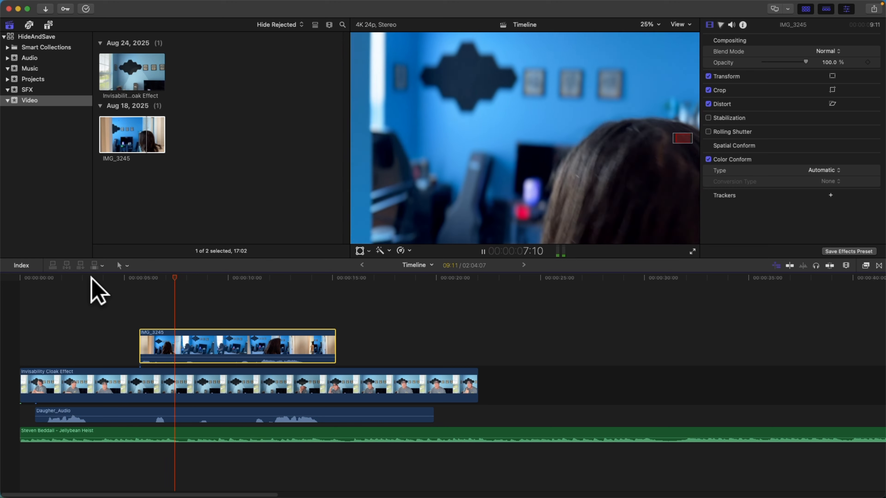
key(space)
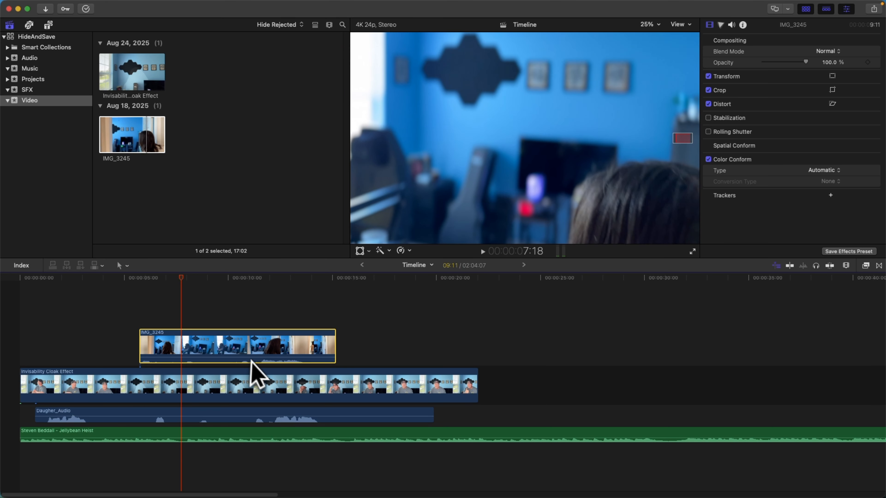
Step: Split Daugher_Audio at 3:12 and disable its second part, checking the result by playback from the timeline's start
click(93, 419)
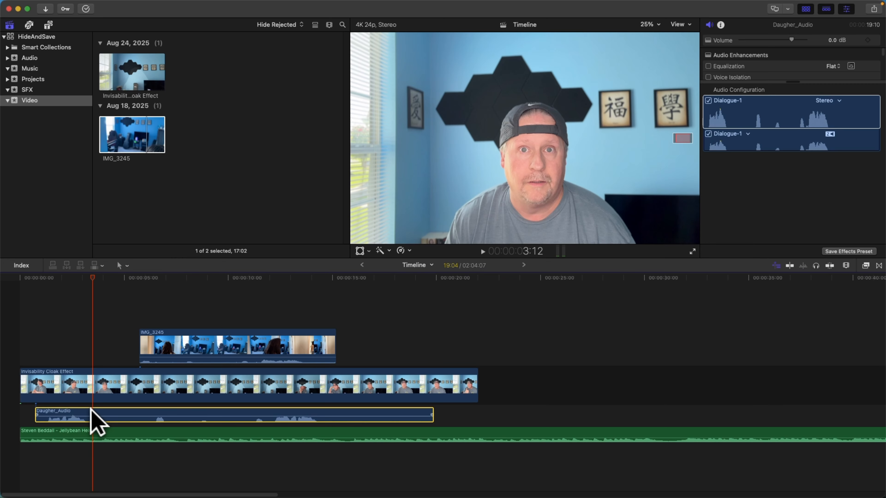
key(super+b)
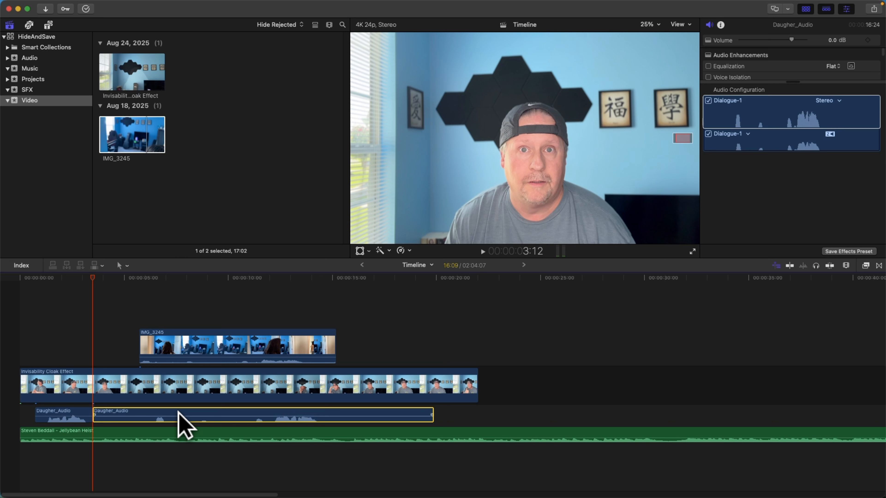
key(v)
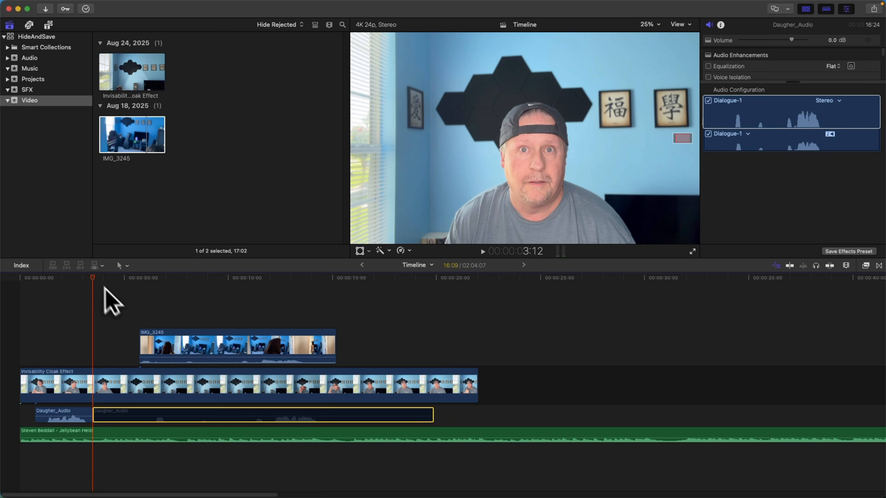
drag(66, 275, 0, 276)
key(space)
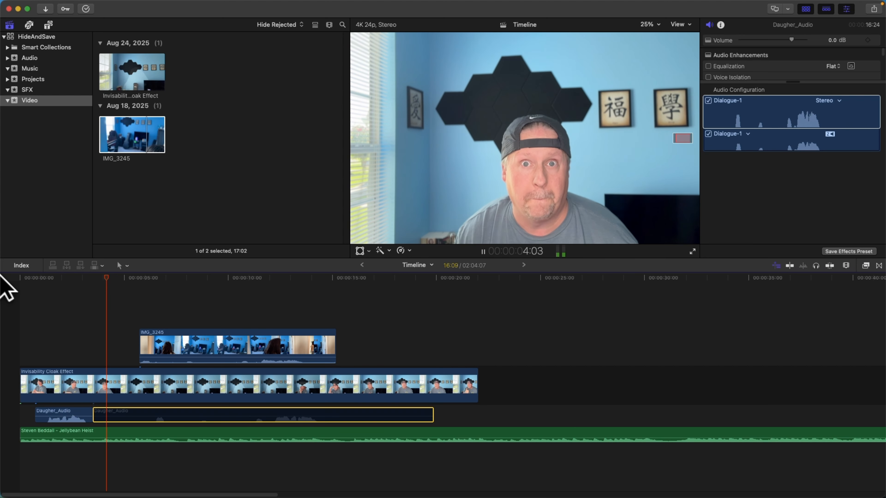
Step: Move IMG_3245 earlier to start at 5:11 and play back the edit from the timeline's start to 13:15
key(space)
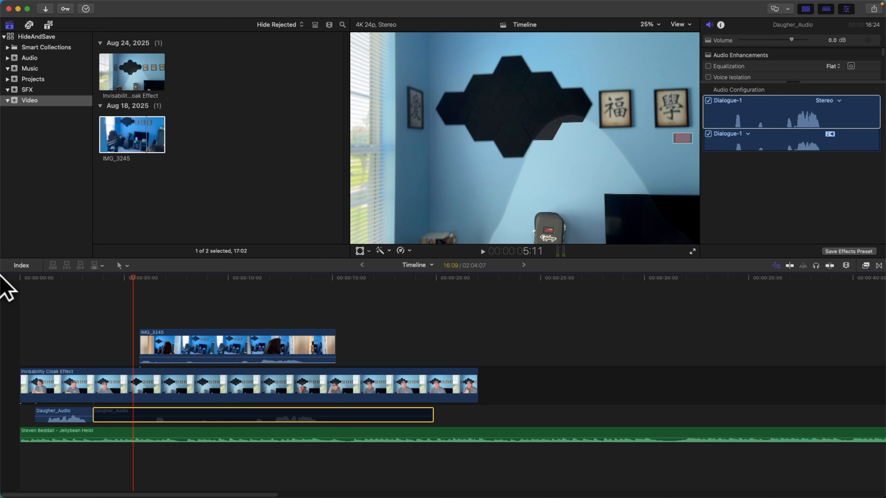
click(163, 333)
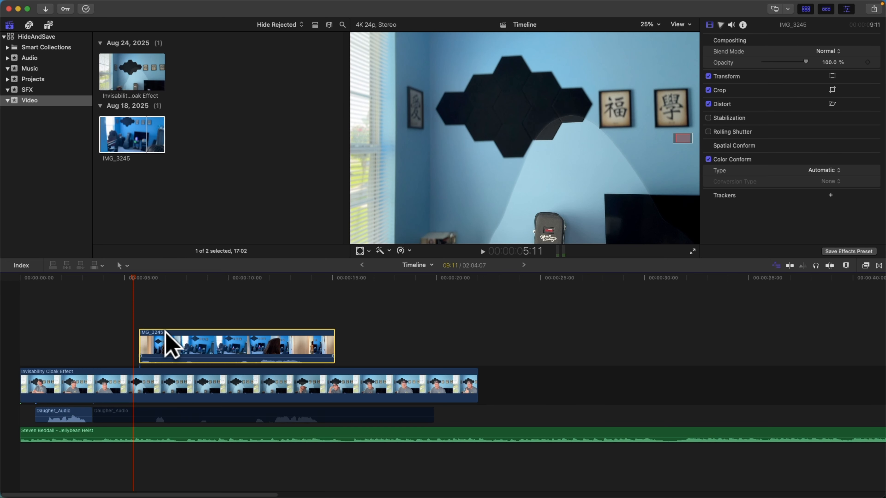
key(comma)
key(comma)
key(comma)
key(comma)
key(comma)
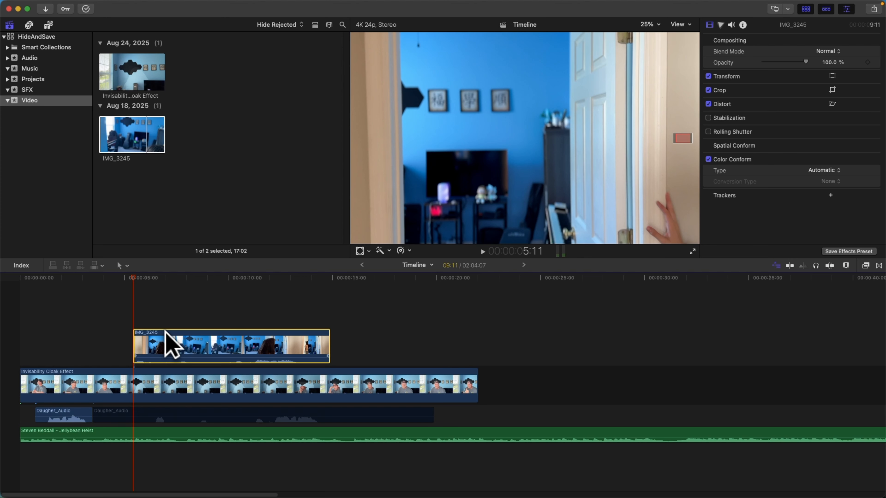
drag(132, 276, 20, 277)
key(space)
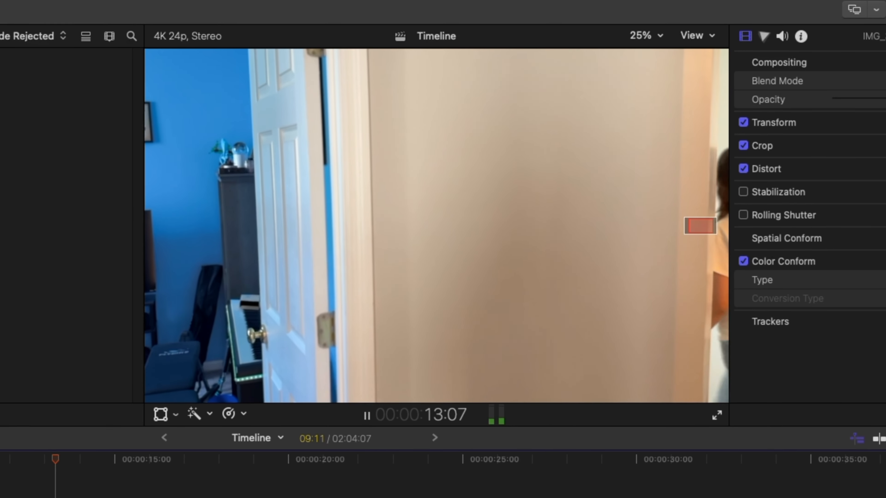
key(space)
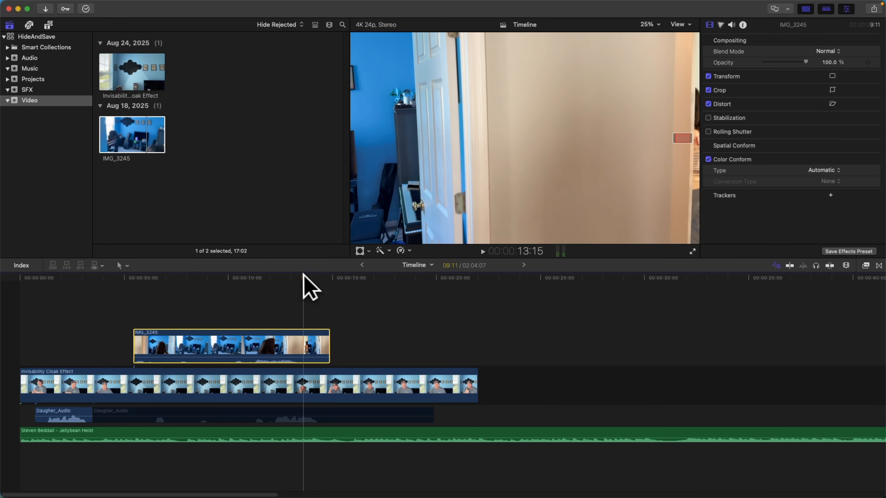
Step: Fit the whole frame in the viewer and trim the end of IMG_3245 to 13:15, where the wall fills the shot
drag(303, 275, 273, 276)
click(642, 26)
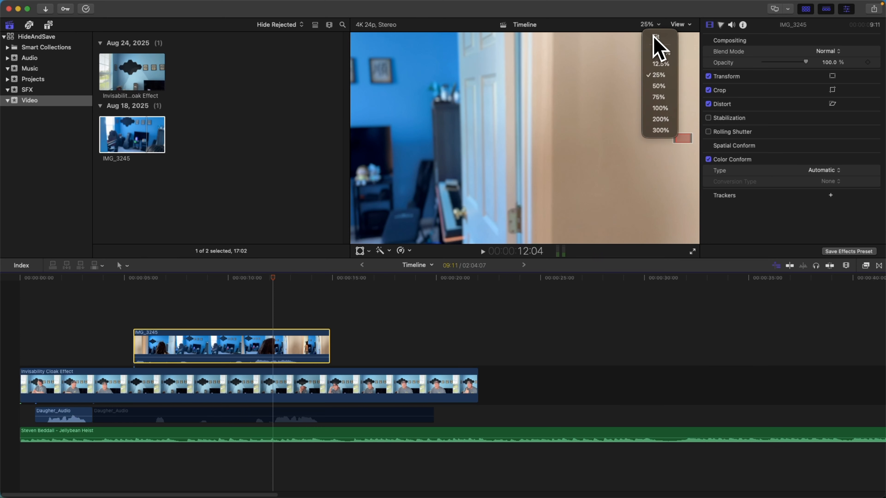
click(653, 44)
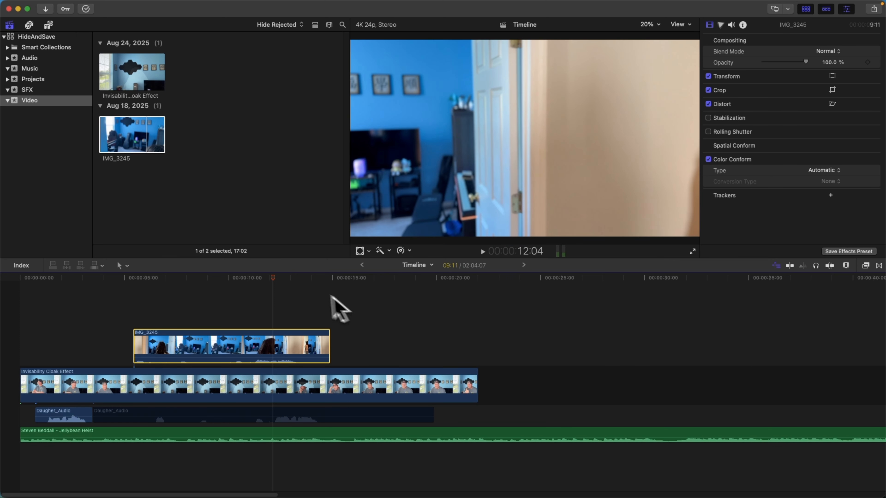
drag(272, 276, 302, 283)
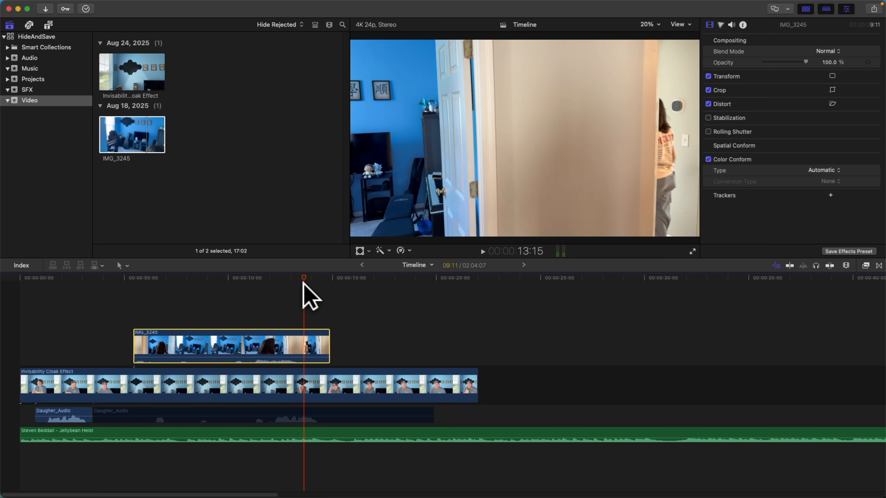
key(alt+bracketright)
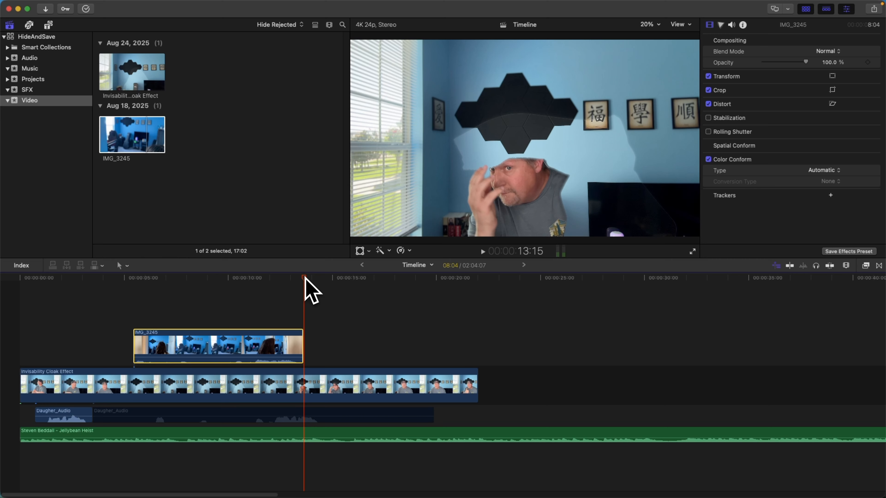
Step: Play back the whole edit from the timeline's start to 21:11, checking the cut back from IMG_3245
drag(303, 278, 323, 279)
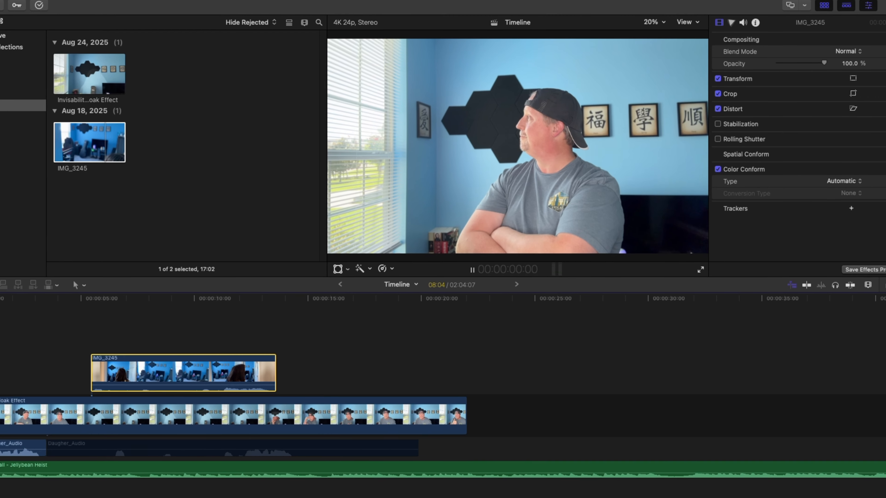
key(space)
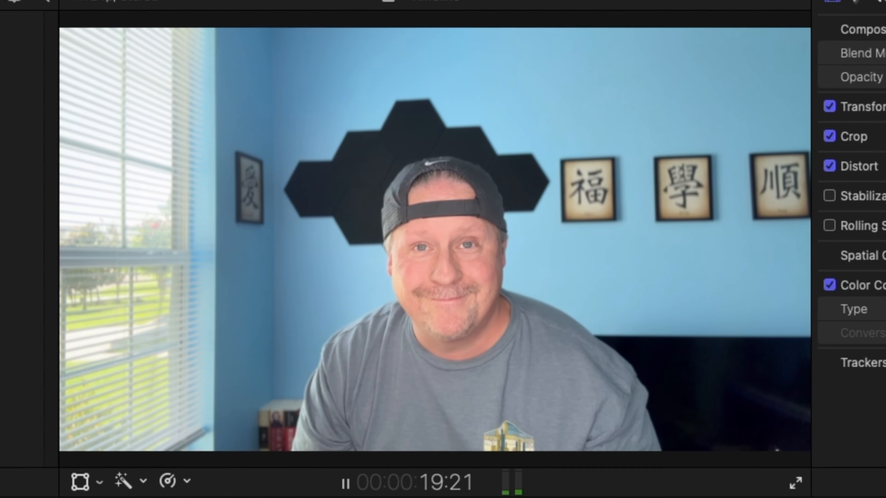
key(space)
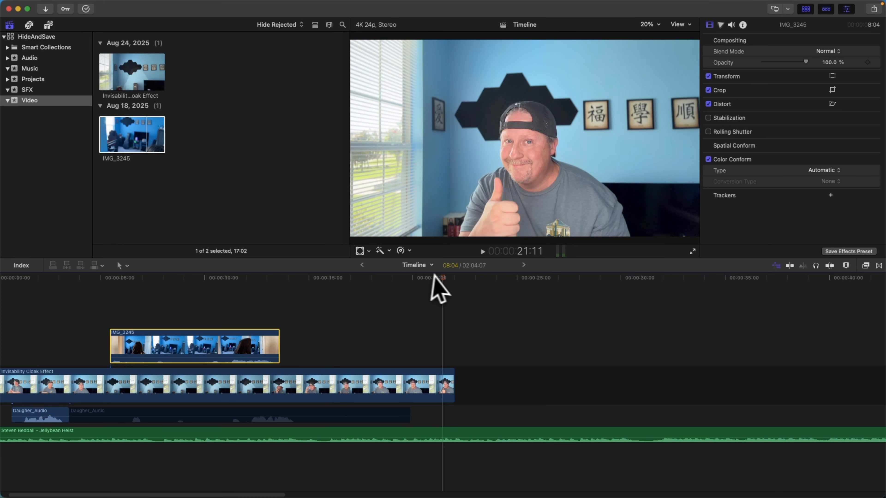
drag(432, 275, 2, 295)
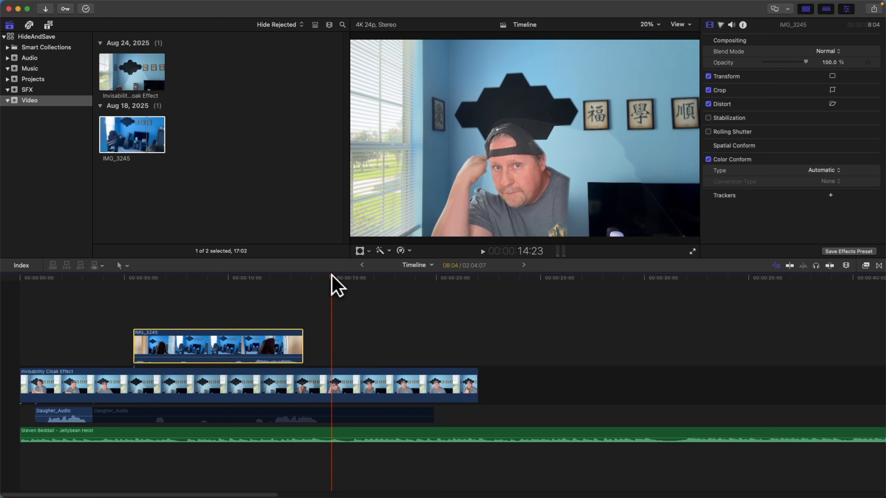
Step: Split Invisability Cloak Effect at 14:06 and shorten its first part to 13:14, checking the cut by playback
mouse_move(331, 275)
mouse_down()
mouse_move(290, 276)
mouse_move(317, 276)
mouse_up()
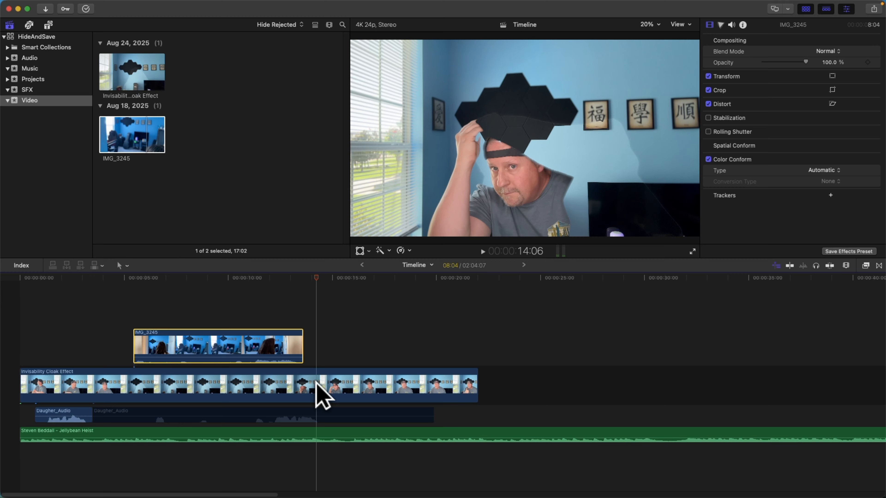
click(319, 396)
key(super+b)
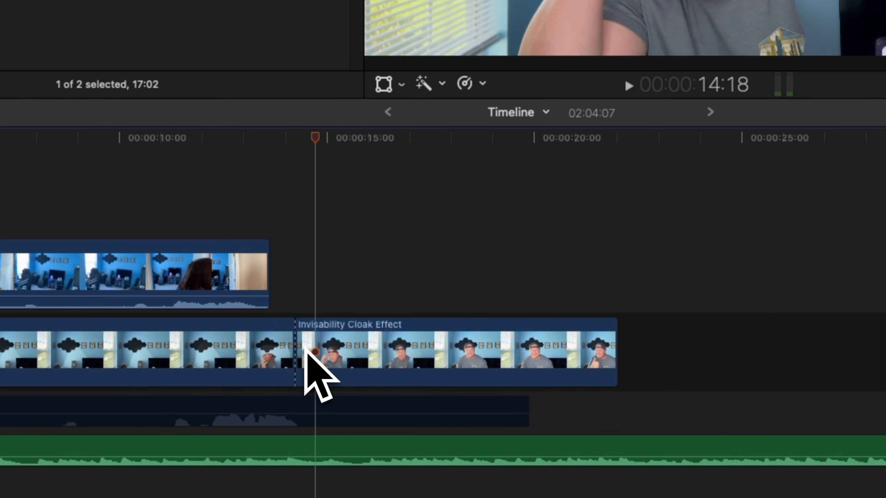
click(302, 340)
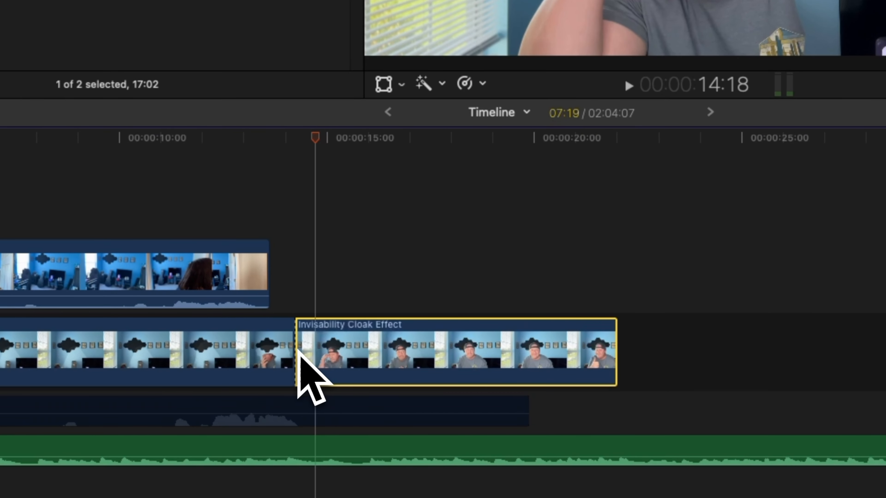
drag(301, 351, 257, 353)
click(225, 138)
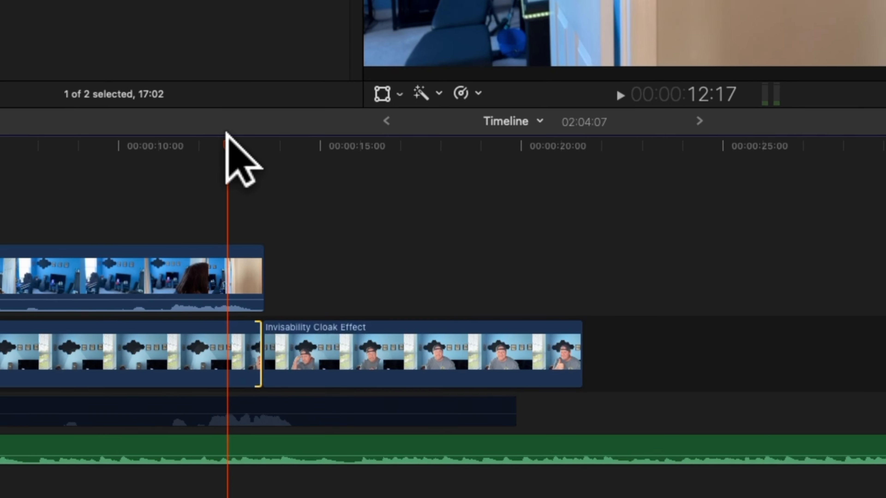
key(space)
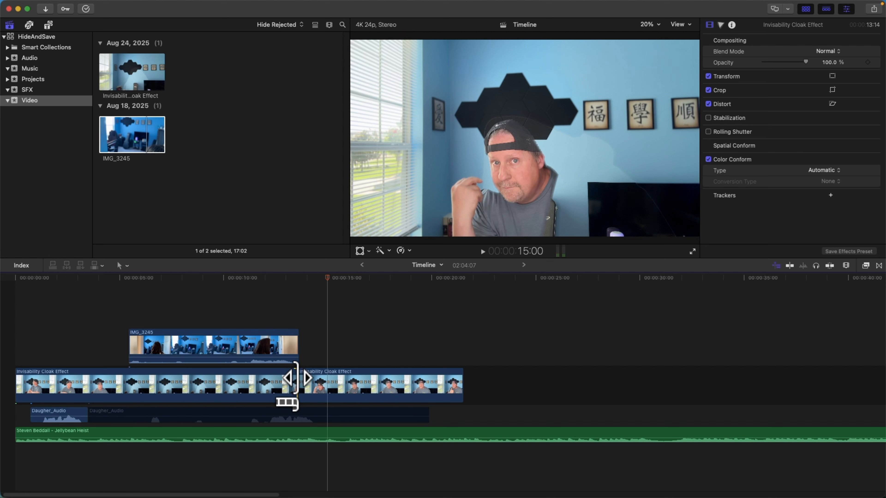
Step: Shorten the first part of Invisability Cloak Effect to 13:12 and play back the cut and the edit from the timeline's start
drag(297, 380, 295, 382)
click(284, 277)
key(space)
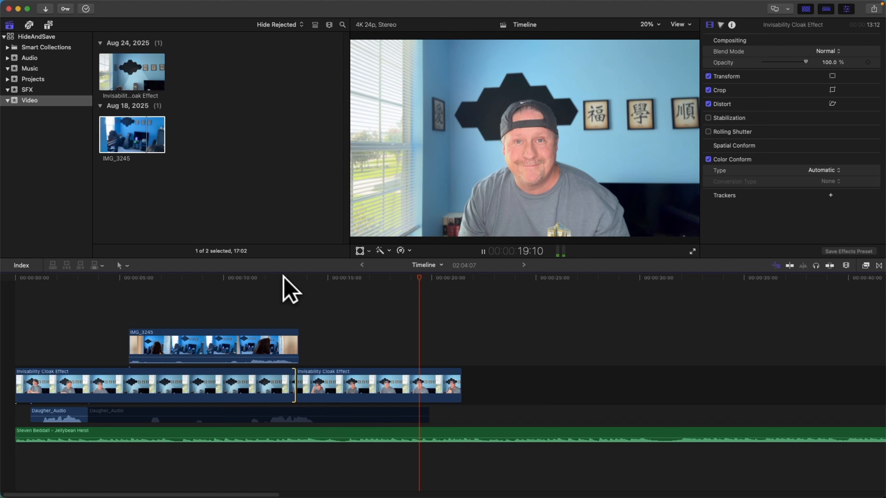
key(space)
drag(123, 279, 1, 284)
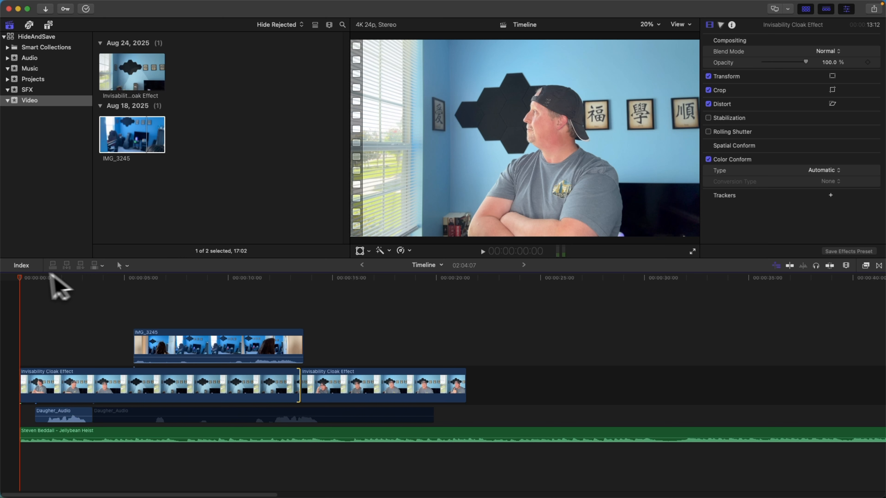
key(space)
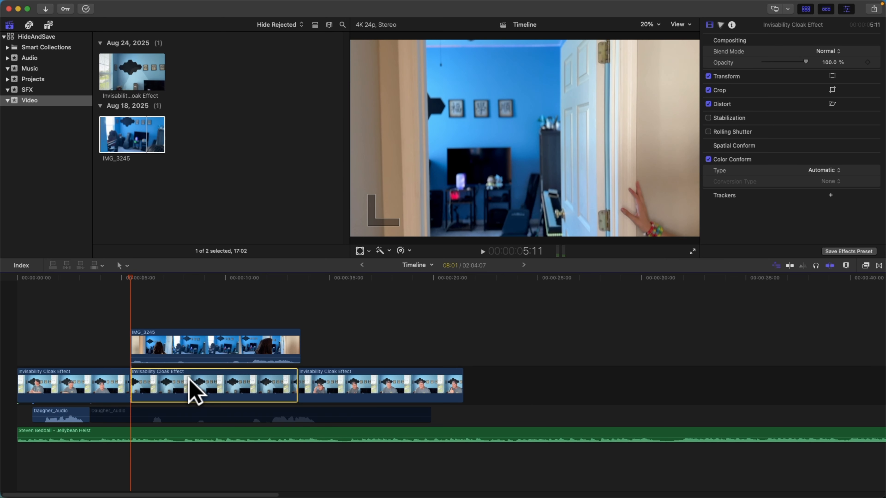
Step: Slide IMG_3245 slightly earlier so it attaches to the first effect segment, and delete the middle Invisability Cloak Effect segment beneath it
key(Delete)
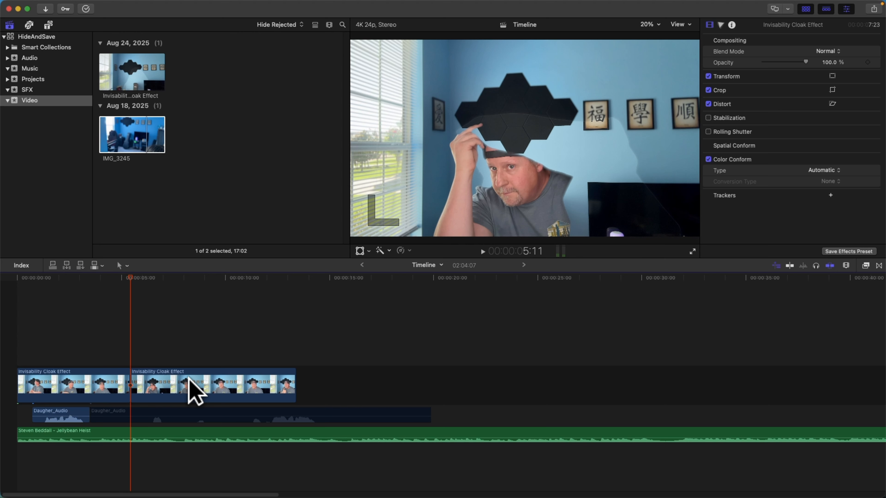
key(super+z)
click(165, 350)
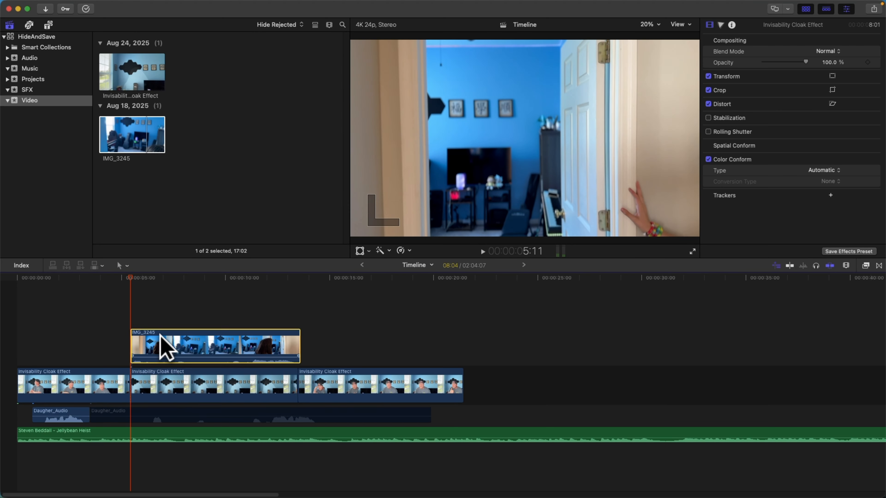
drag(161, 333, 155, 330)
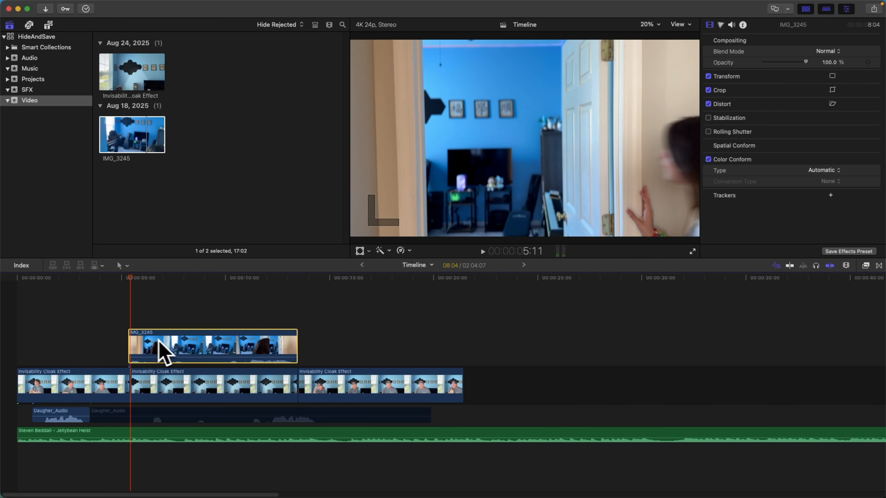
key(Delete)
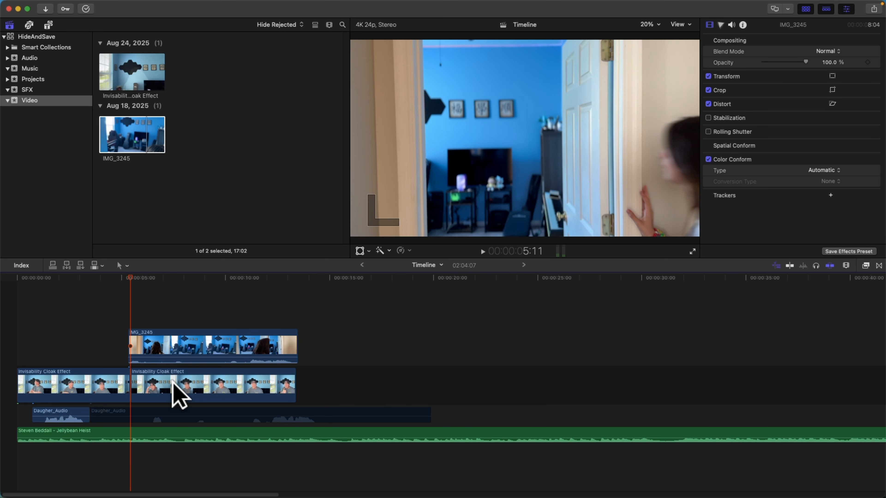
Step: Place IMG_3245 in the main storyline between the two Invisability Cloak Effect clips and play back from the timeline's start
drag(173, 343, 146, 384)
key(Home)
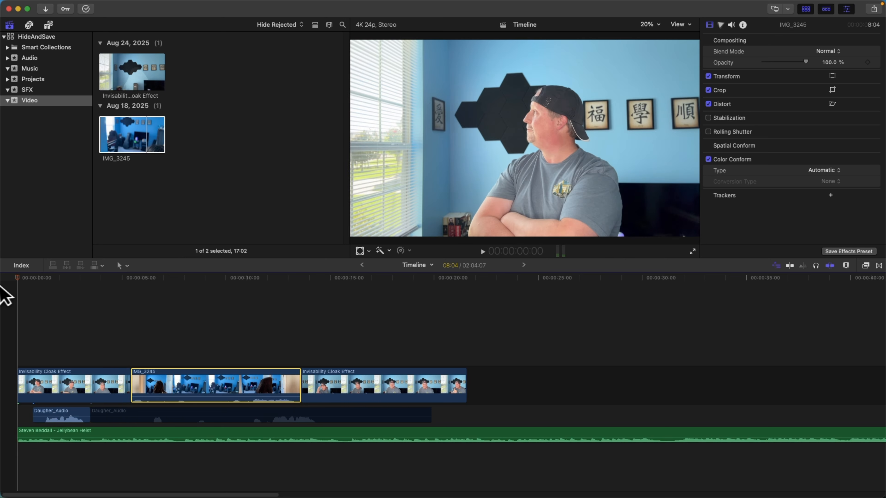
click(130, 278)
drag(131, 275, 3, 282)
key(space)
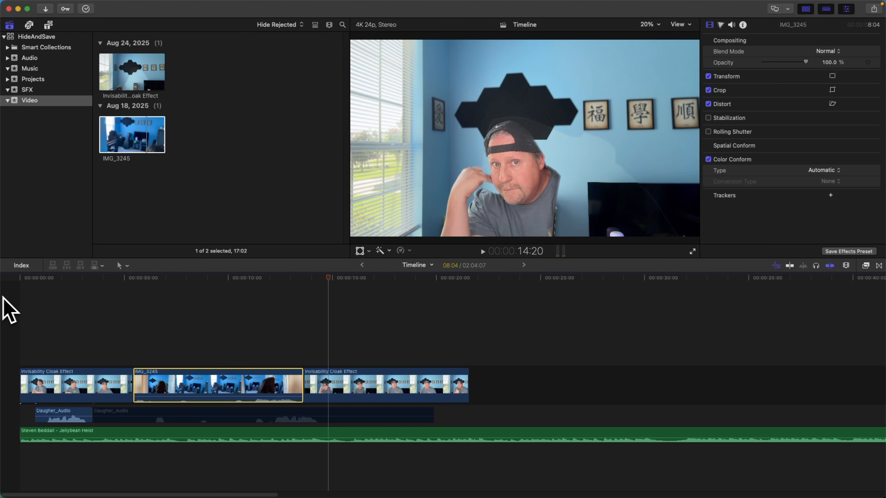
Step: Trim the start of the last Invisability Cloak Effect clip to the frame at 13:19 and play back the cut
drag(324, 276, 297, 278)
key(Right)
key(Right)
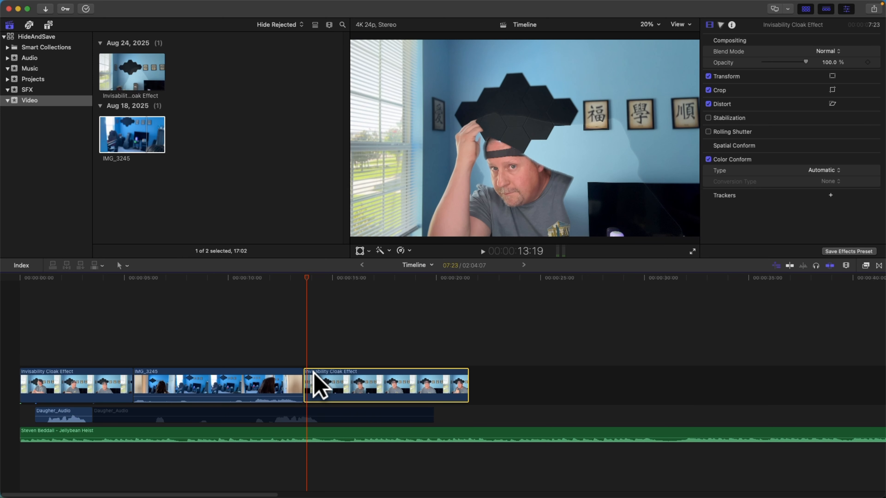
key(alt+bracketleft)
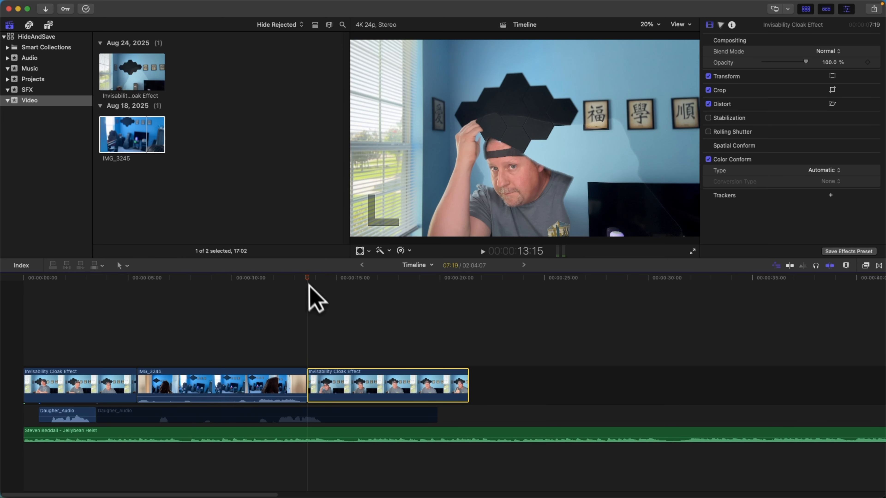
key(shift+slash)
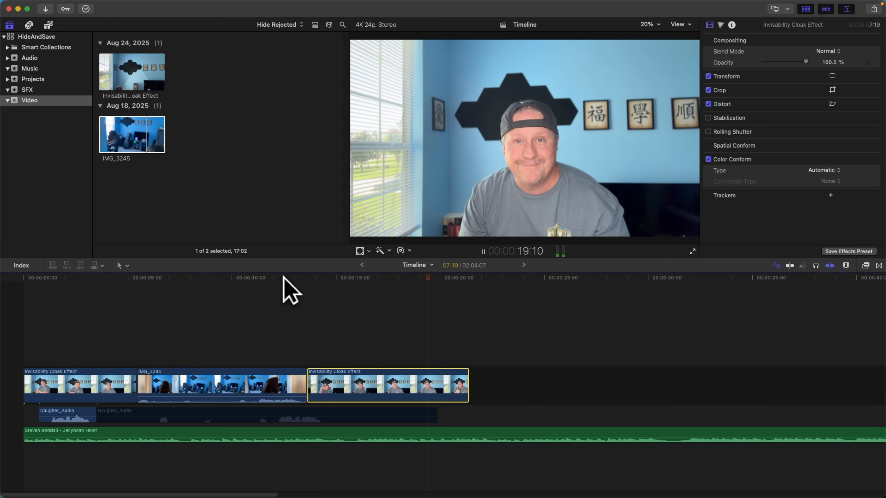
Step: Review the final thumbs-up frames around 21:00 through the clip's end, and return the playhead to 2:17
key(space)
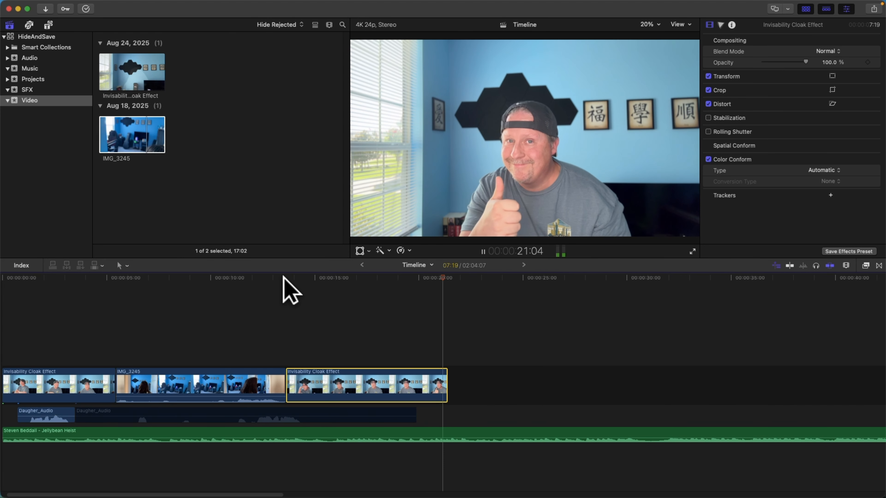
key(space)
key(Left)
key(Left)
key(Left)
key(Left)
key(Left)
key(Left)
key(Left)
key(Left)
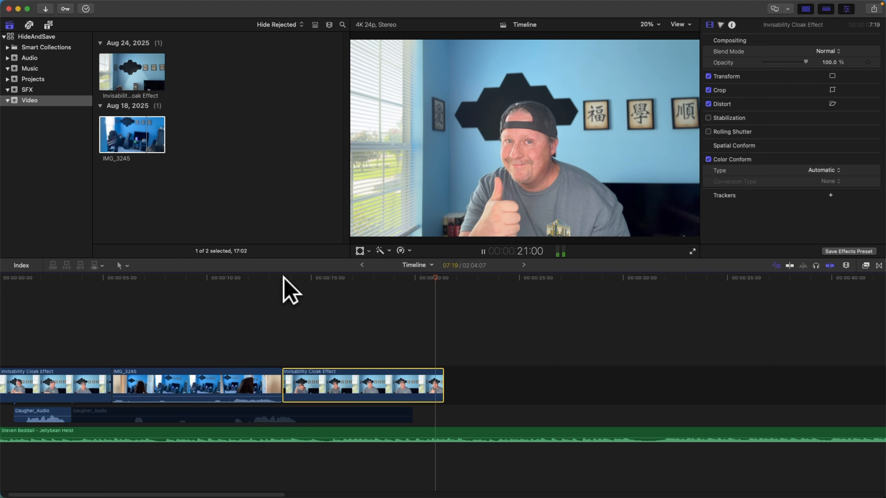
key(space)
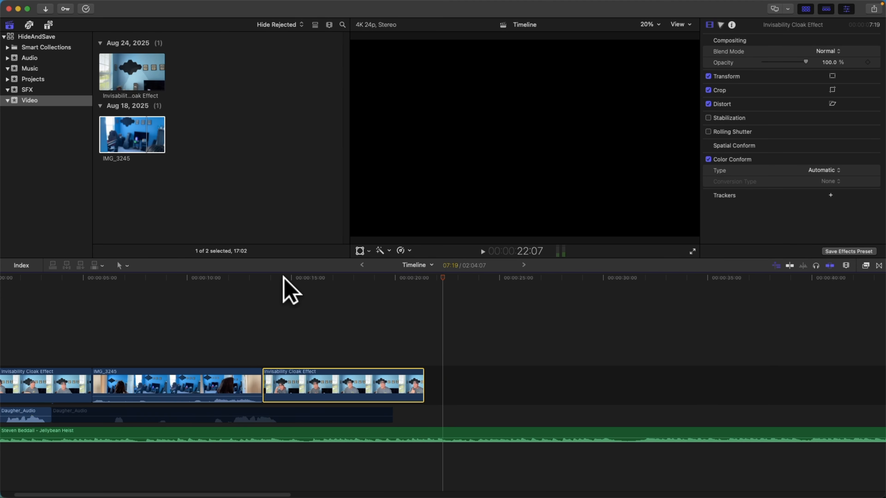
drag(283, 276, 76, 276)
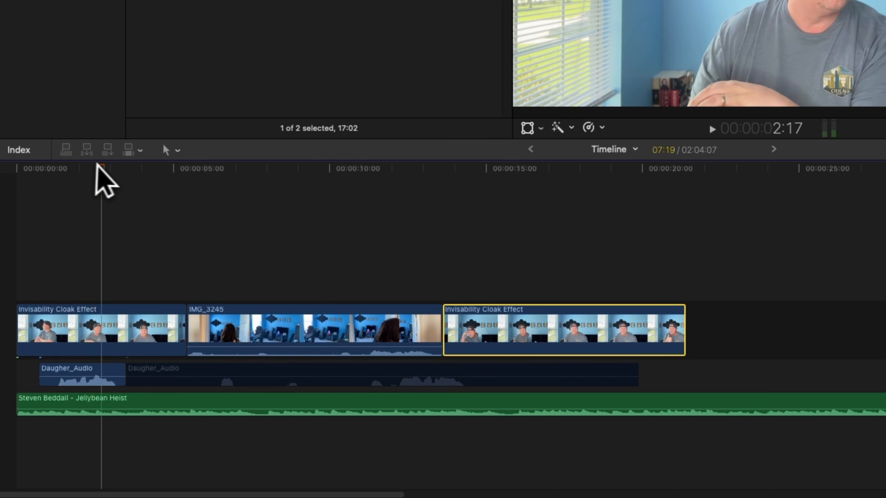
Step: Enable the disabled second Daugher_Audio clip on the timeline
drag(96, 166, 135, 171)
click(325, 171)
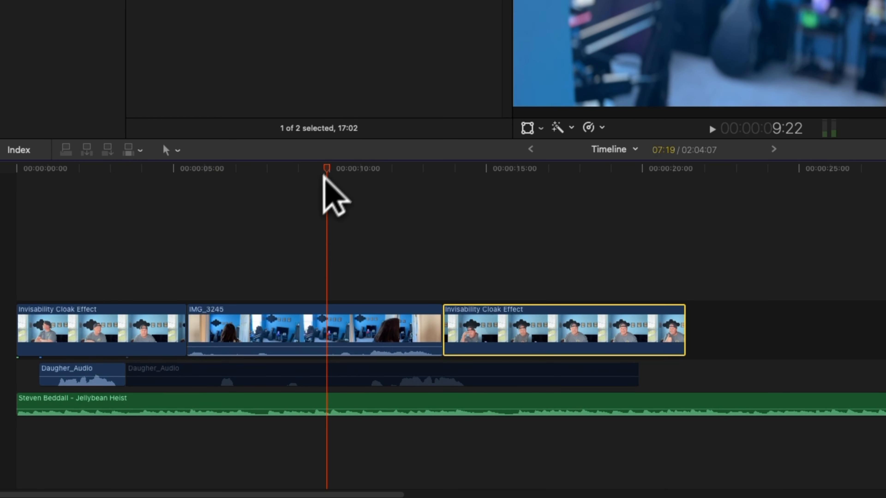
click(233, 369)
key(v)
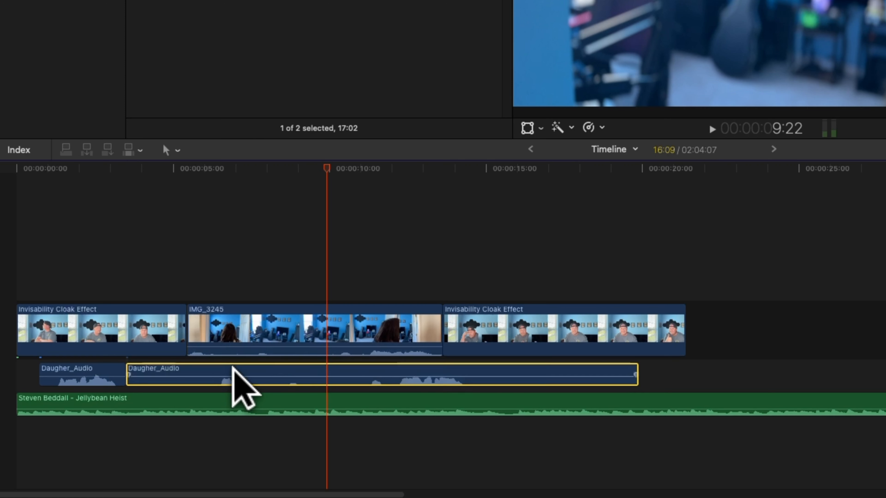
Step: Trim the beginning of the second Daugher_Audio clip and align it with the start of IMG_3245, matching the clip's own waveform
click(312, 169)
drag(319, 164, 184, 182)
key(super+equal)
key(super+equal)
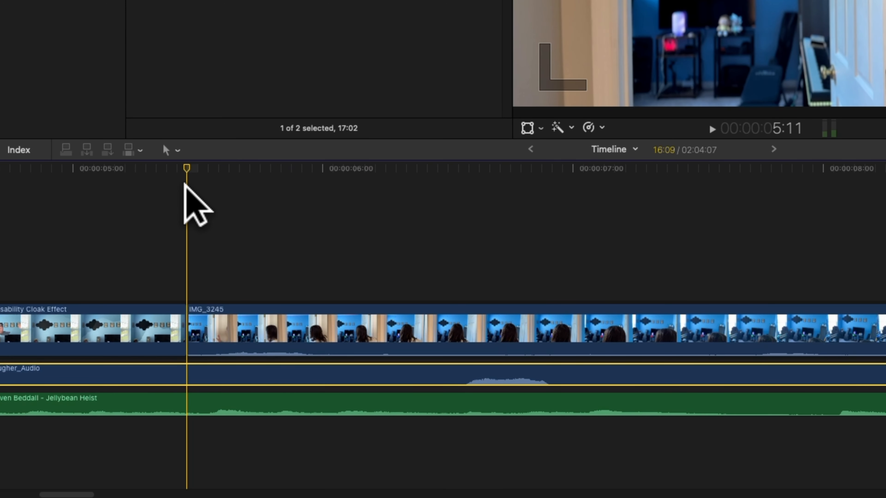
key(space)
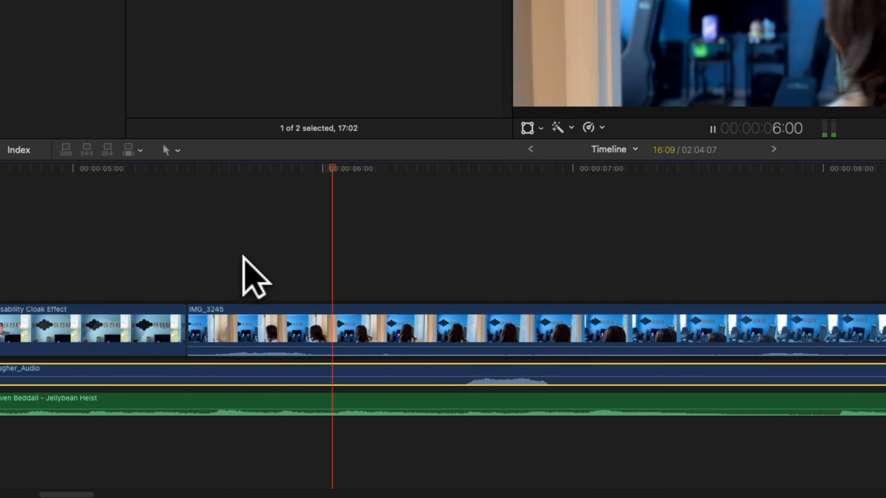
key(space)
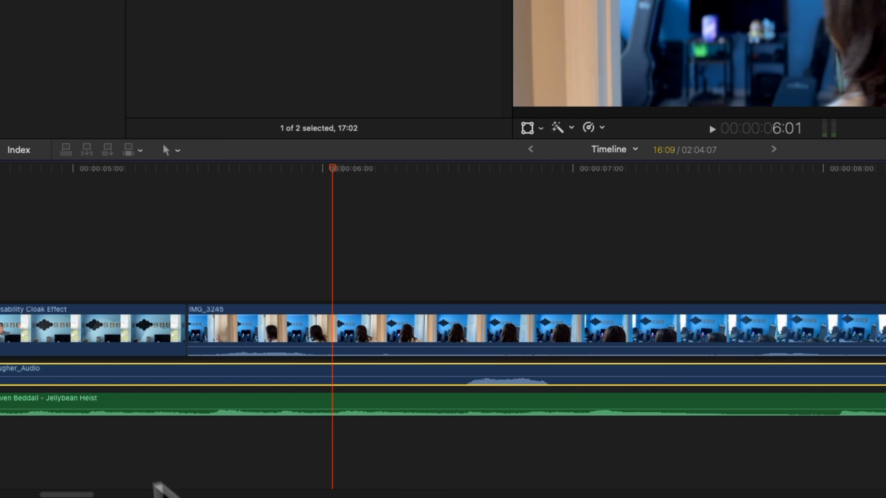
drag(89, 495, 71, 494)
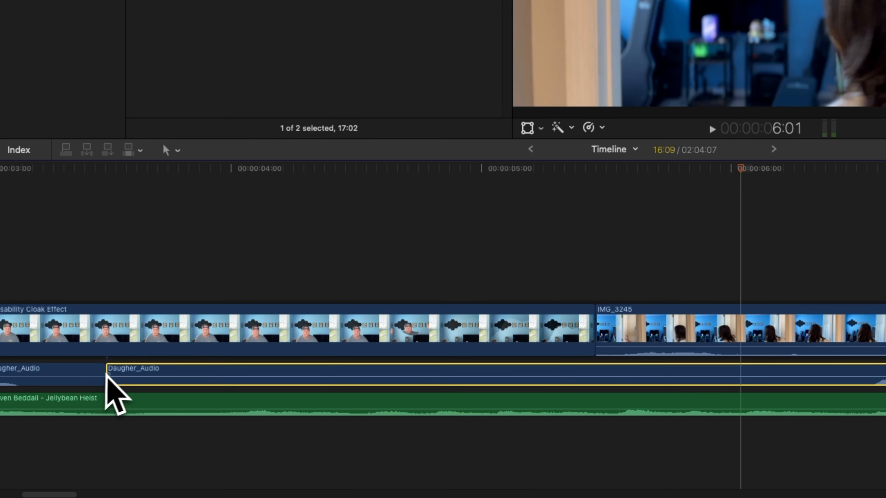
drag(111, 372, 715, 372)
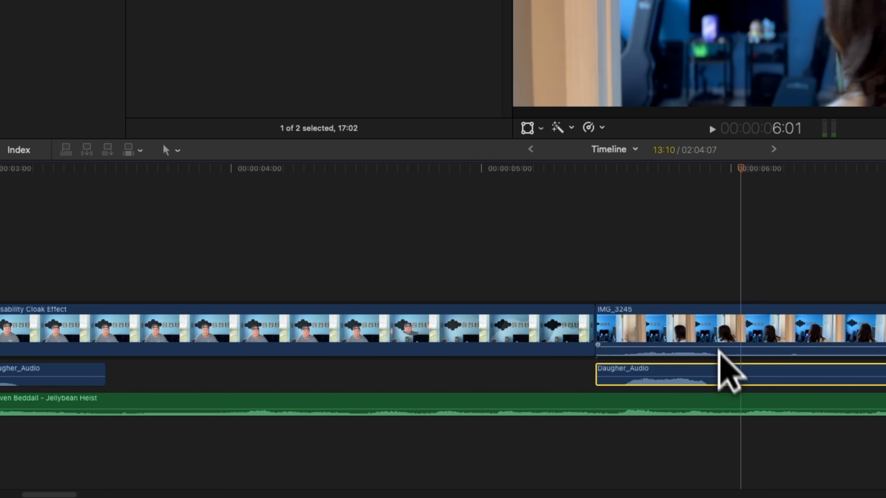
Step: Play through IMG_3245 to check the audio sync, and detach and delete the clip's original audio
click(601, 168)
key(space)
key(space)
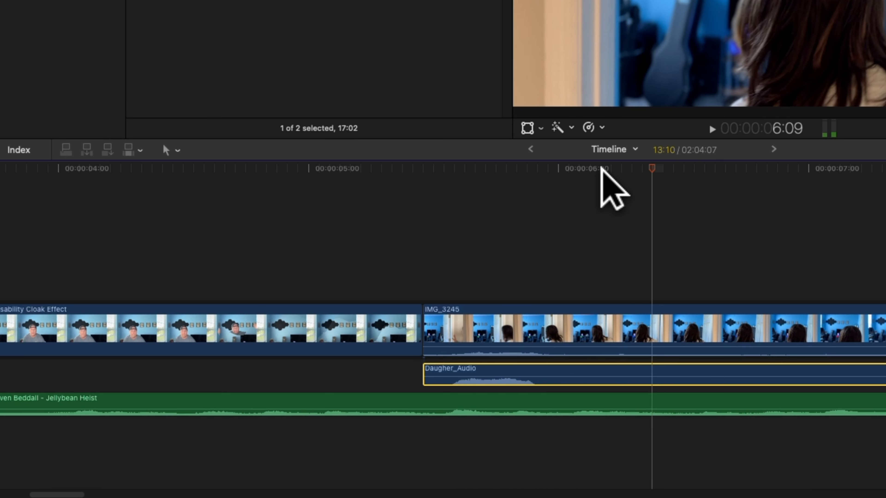
key(space)
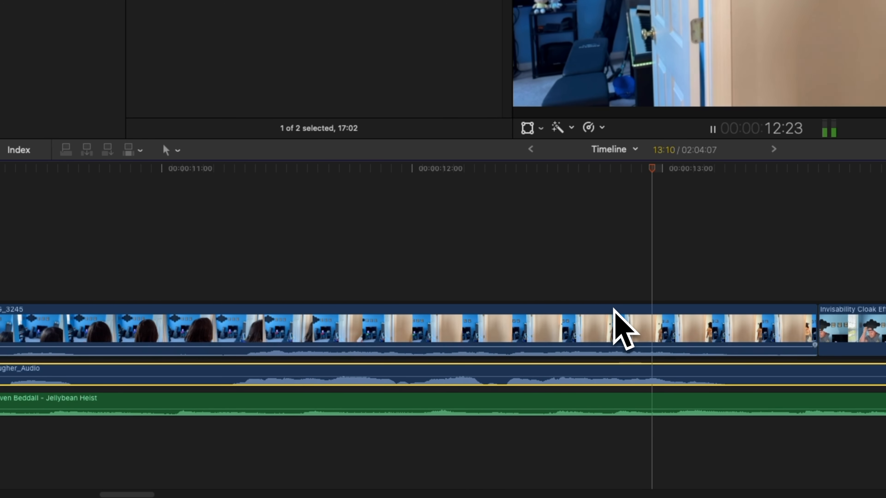
key(space)
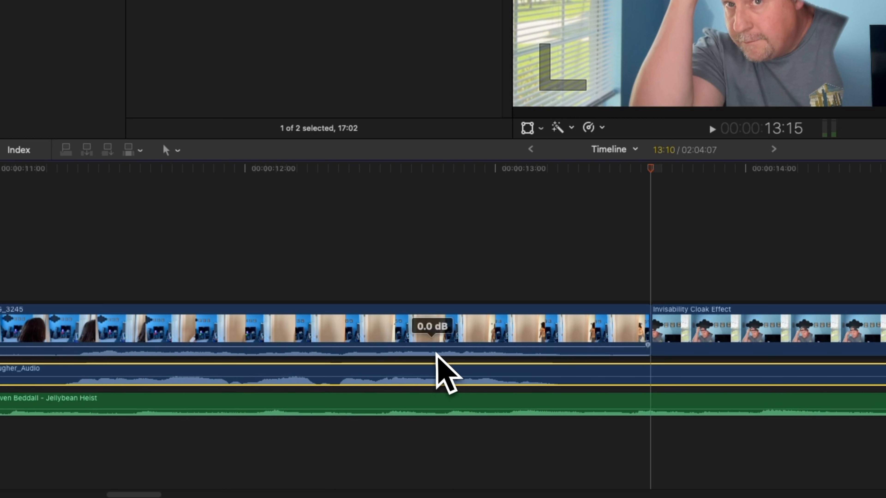
right_click(424, 325)
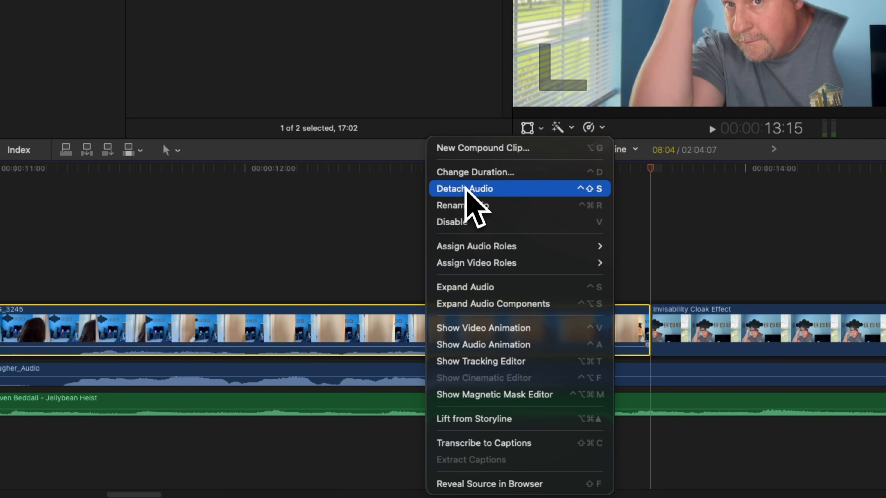
click(467, 188)
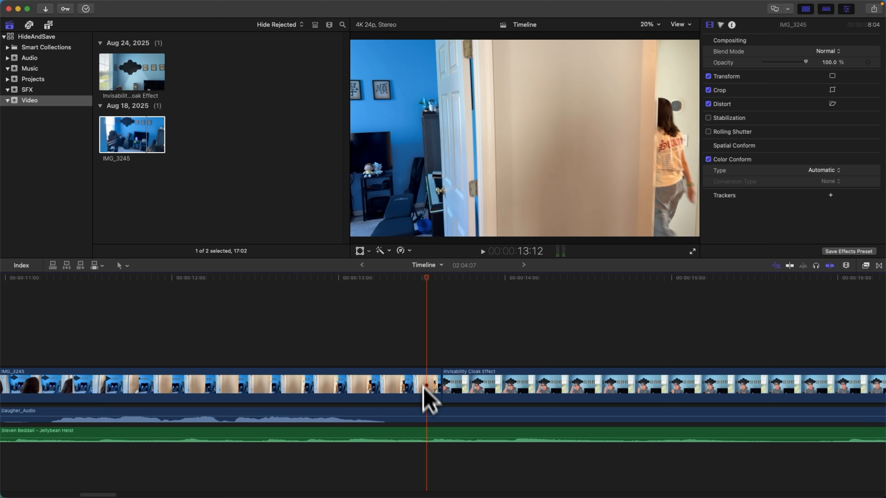
Step: Split the Daugher_Audio clip at 13:12, just before the end of IMG_3245, and delete the remainder
click(426, 414)
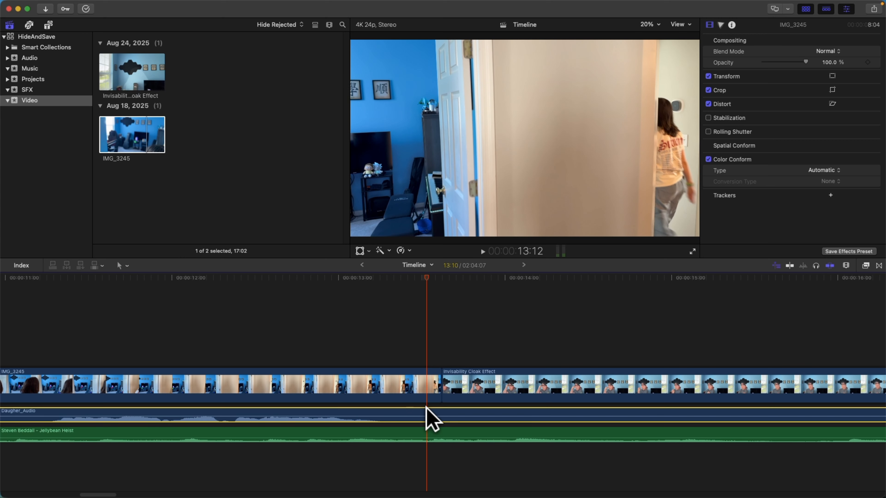
key(super+b)
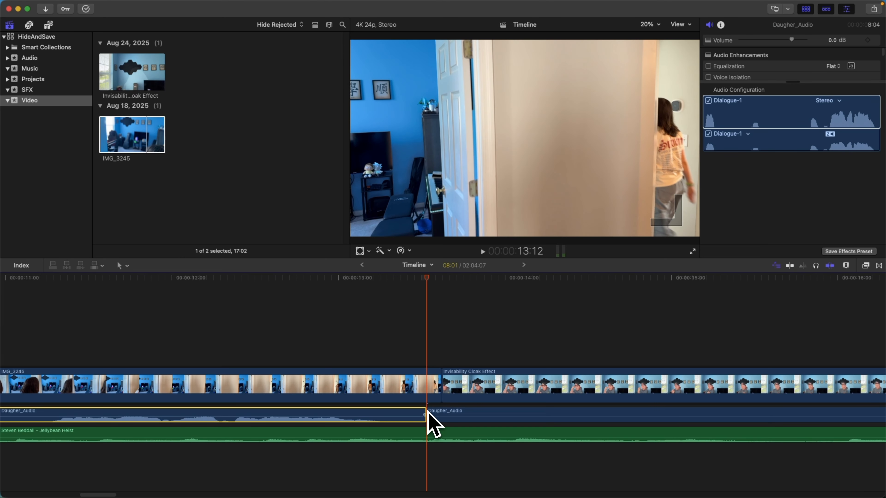
click(455, 409)
key(Delete)
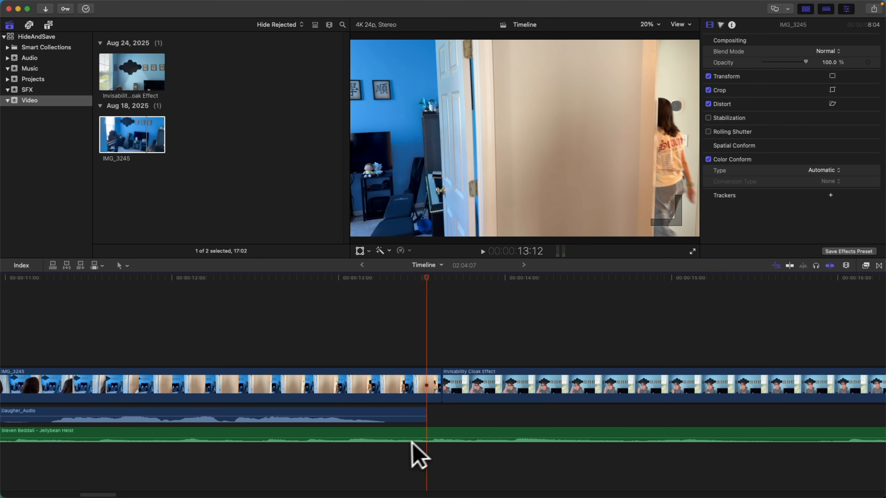
Step: Review the whole edited sequence from its beginning through the final Invisability Cloak Effect clip
key(super+minus)
key(super+minus)
key(super+minus)
key(super+minus)
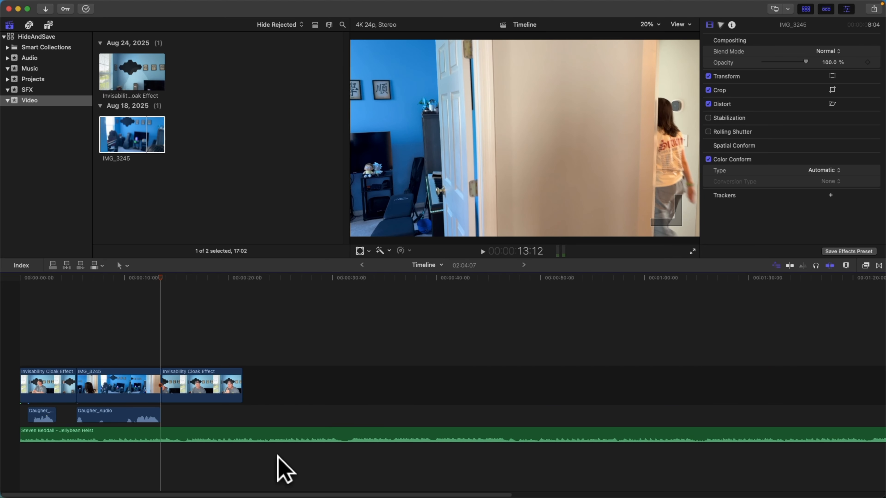
drag(162, 278, 1, 281)
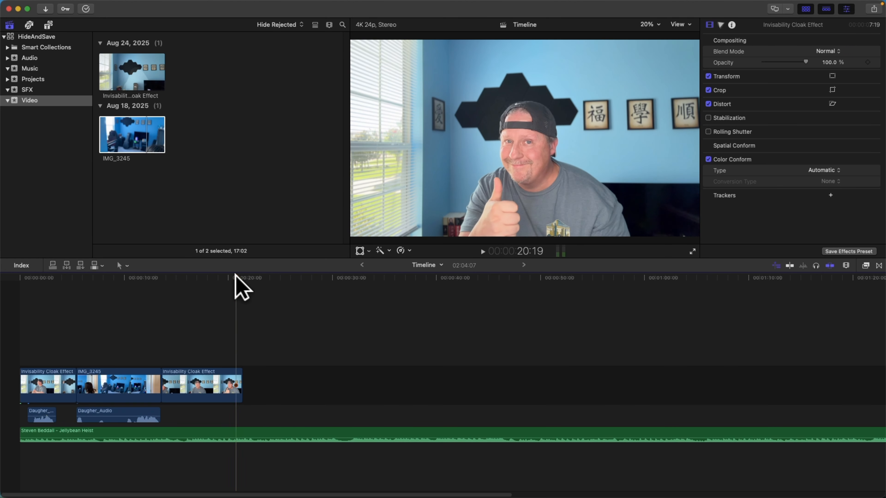
drag(234, 276, 148, 283)
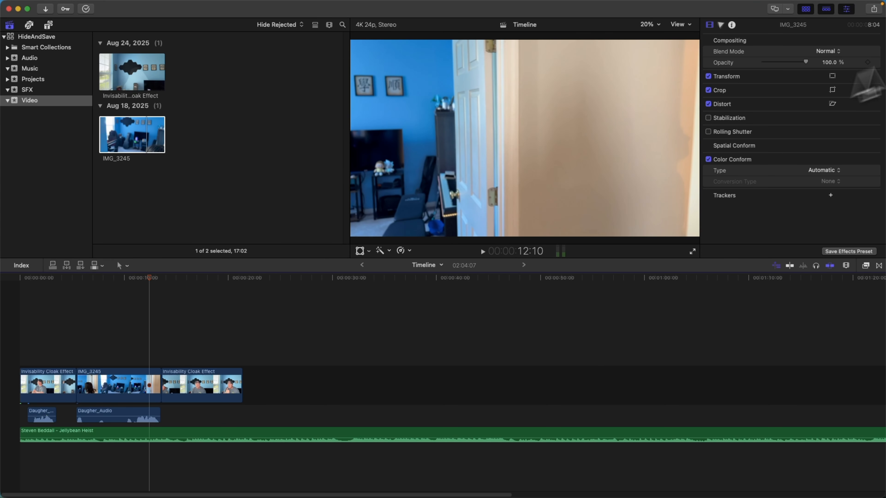
Step: Add the Slide Right transition from mTransition Kinetic between IMG_3245 and the last Invisability Cloak Effect clip, and preview it
click(878, 265)
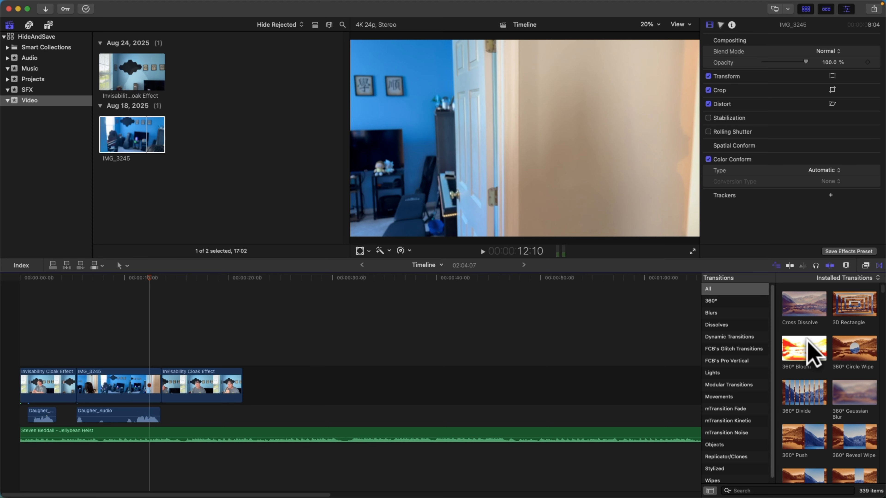
scroll(808, 341, down, 10)
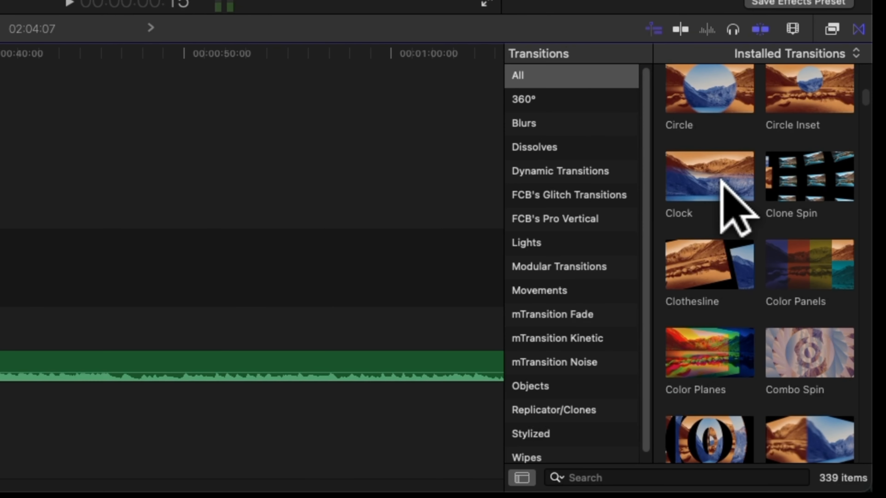
scroll(558, 230, down, 1)
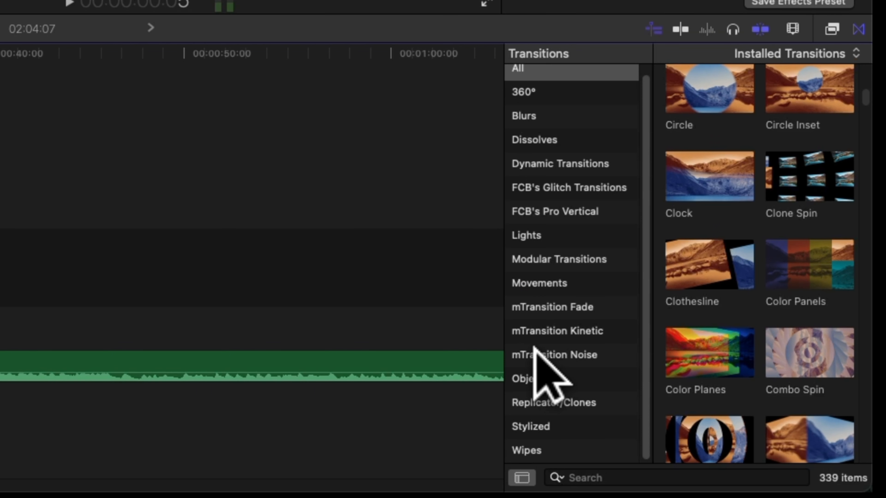
click(533, 329)
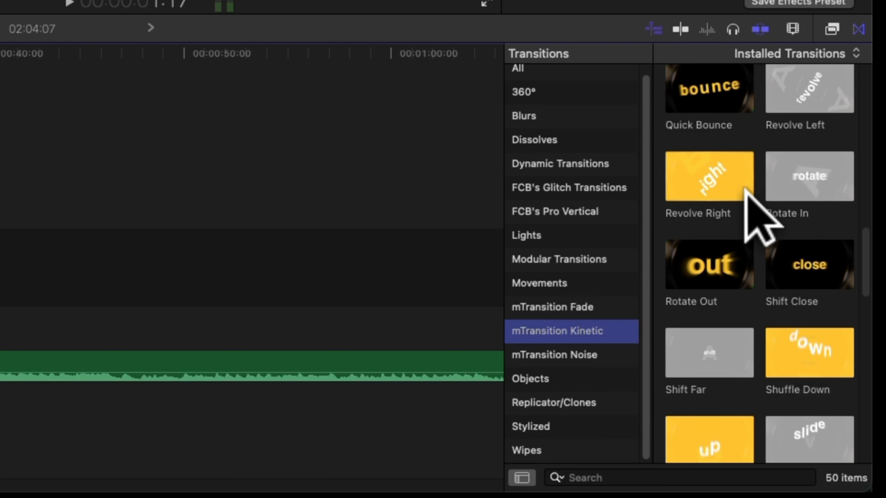
drag(737, 200, 333, 244)
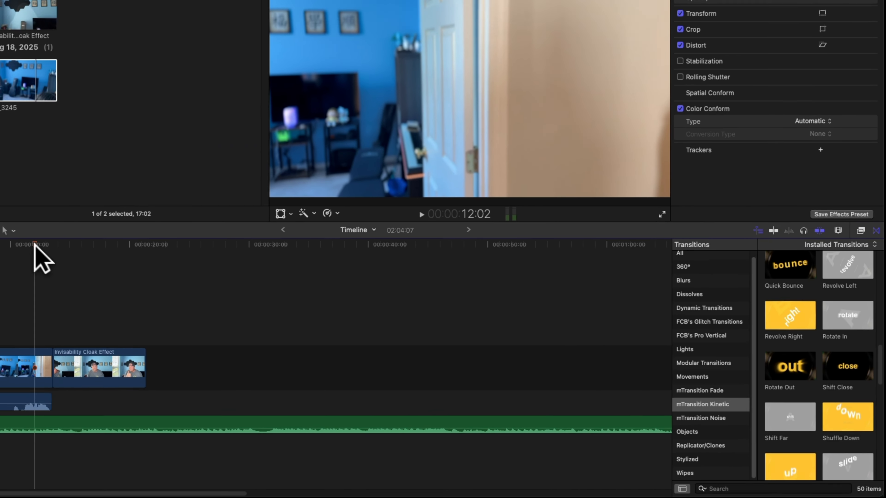
scroll(799, 279, down, 5)
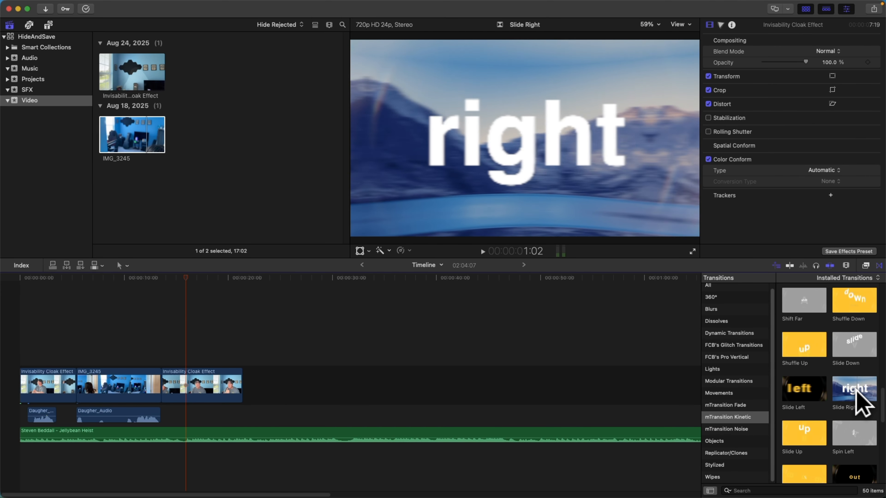
drag(850, 401, 156, 390)
click(134, 277)
key(space)
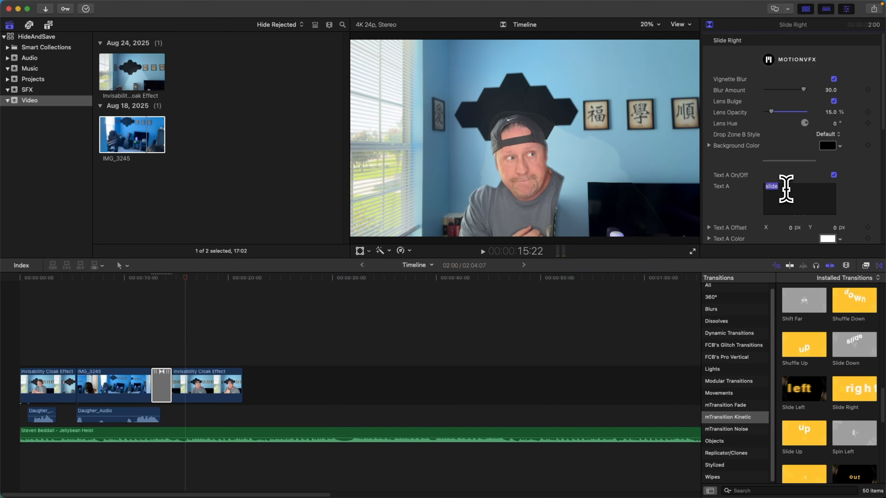
Step: Clear the Text A and Text B wording of the Slide Right transition and play it back
scroll(786, 188, down, 5)
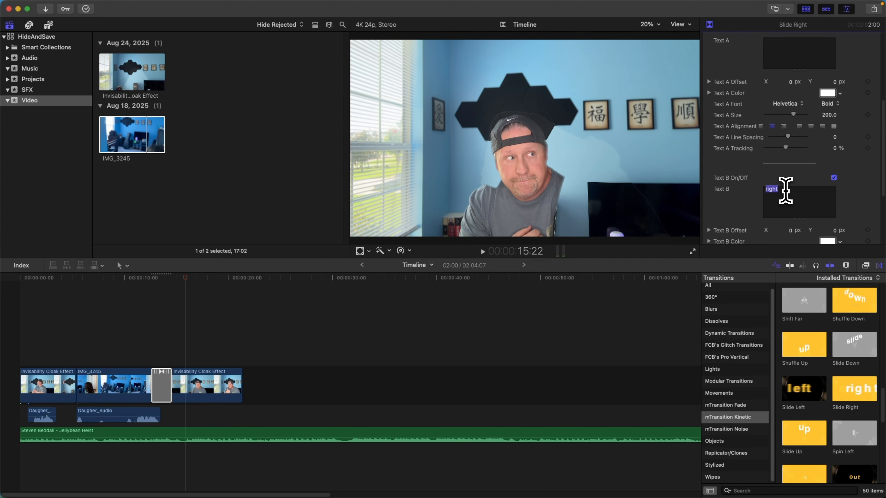
scroll(792, 200, down, 3)
click(143, 278)
key(space)
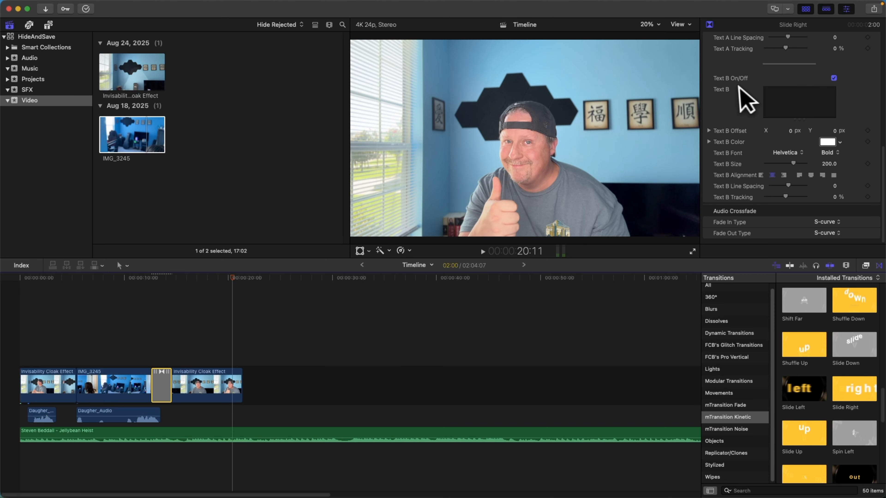
Step: Set the Slide Right transition's Blur Amount to 128.0 and play it back
scroll(745, 101, up, 6)
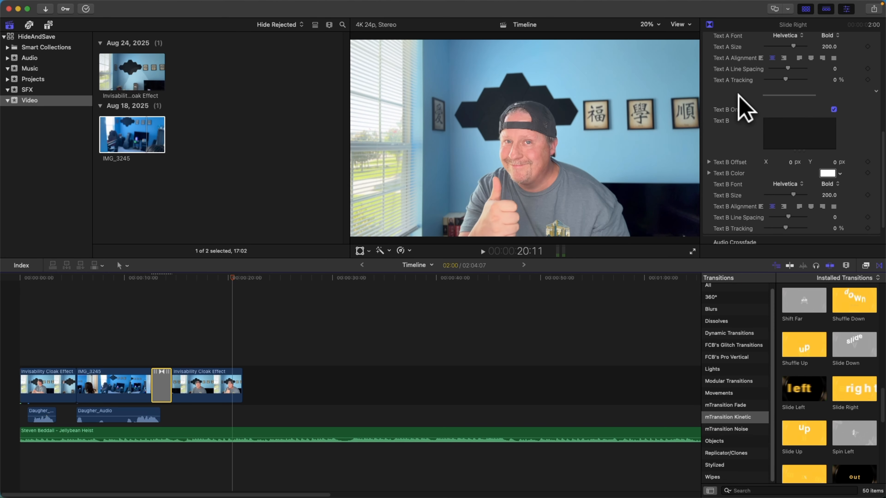
scroll(745, 130, up, 7)
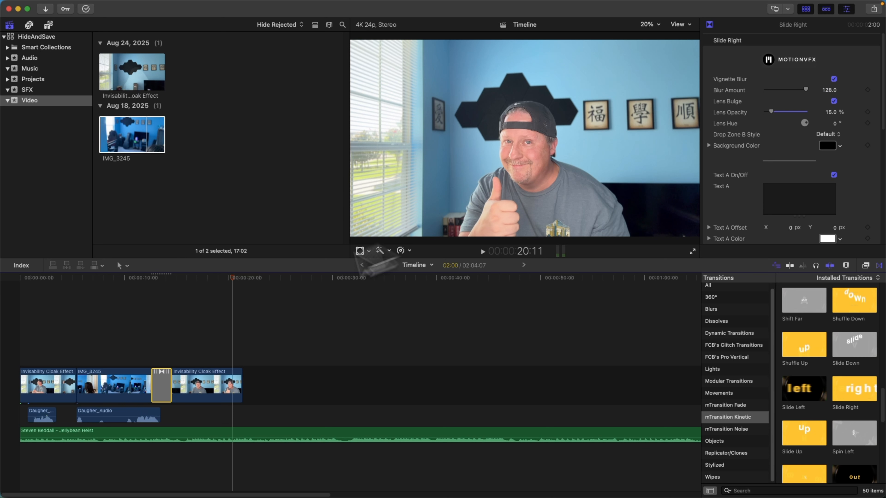
click(141, 288)
key(space)
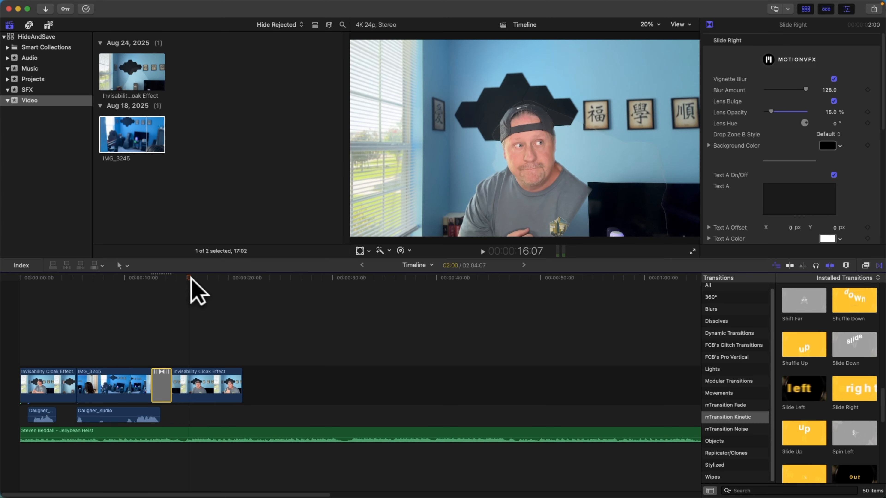
Step: Set the Slide Right transition's Blur Amount to 150.0 and replay the cut to check the effect
click(140, 278)
key(space)
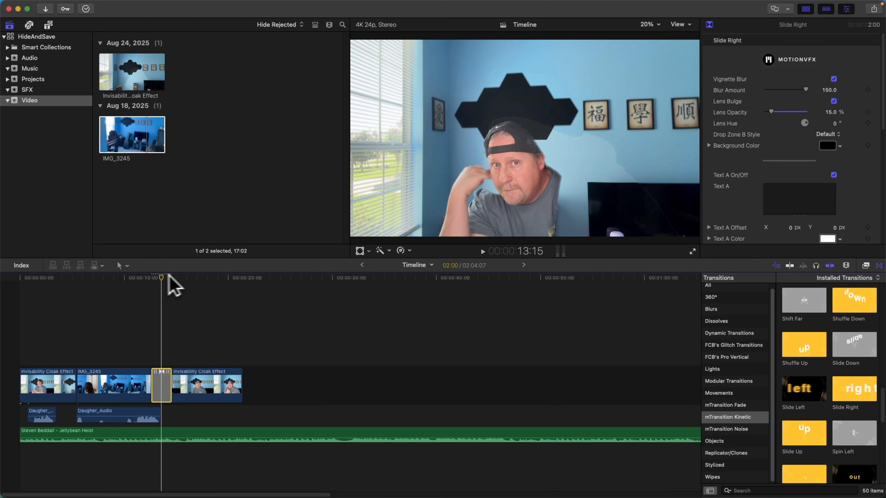
click(139, 278)
key(space)
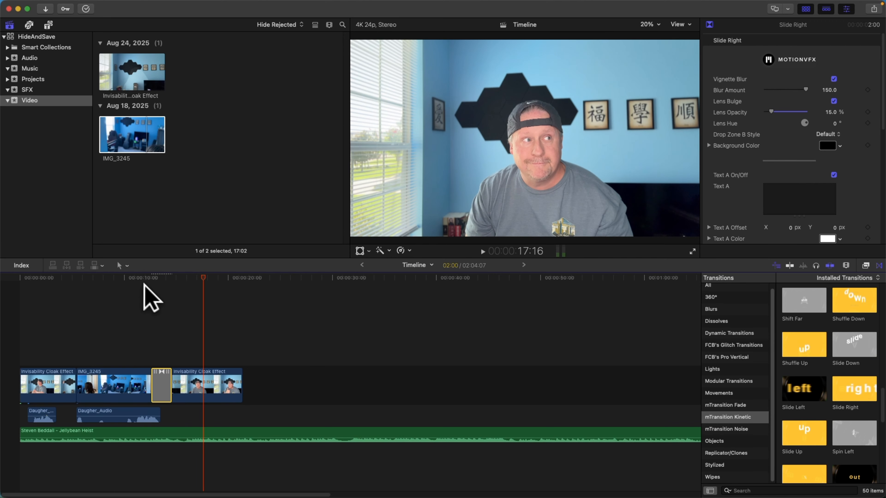
drag(201, 276, 126, 273)
key(space)
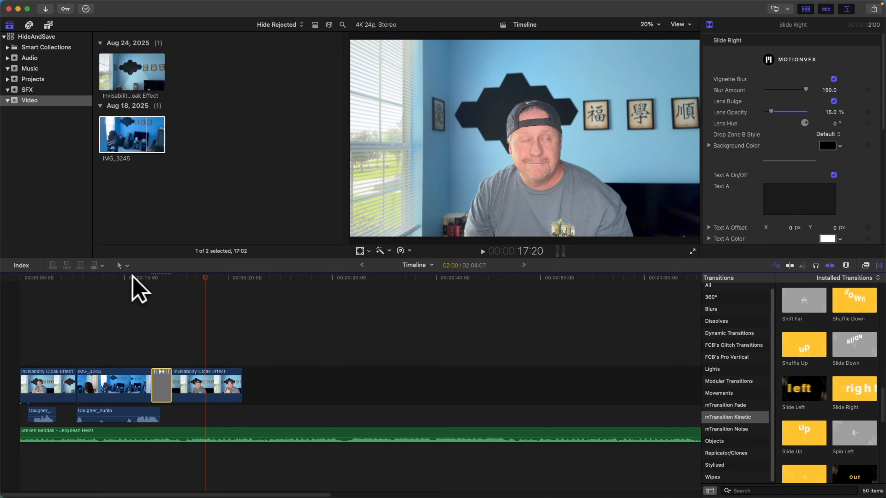
drag(204, 276, 154, 277)
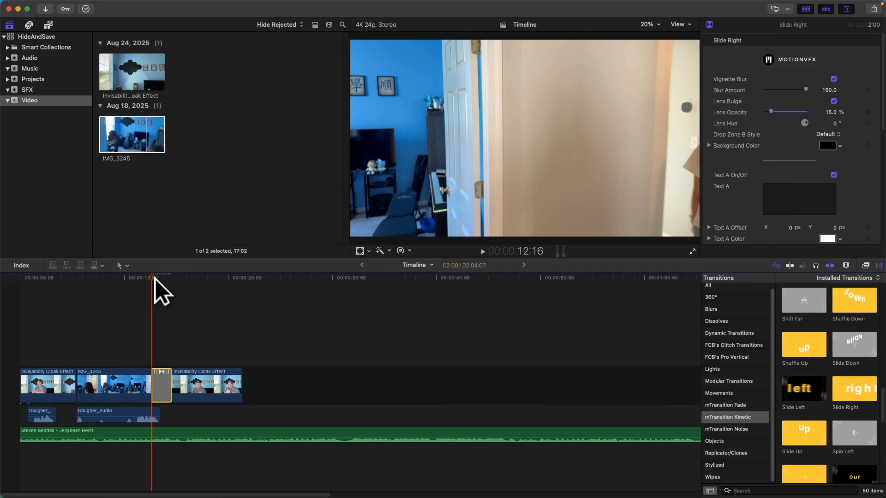
key(space)
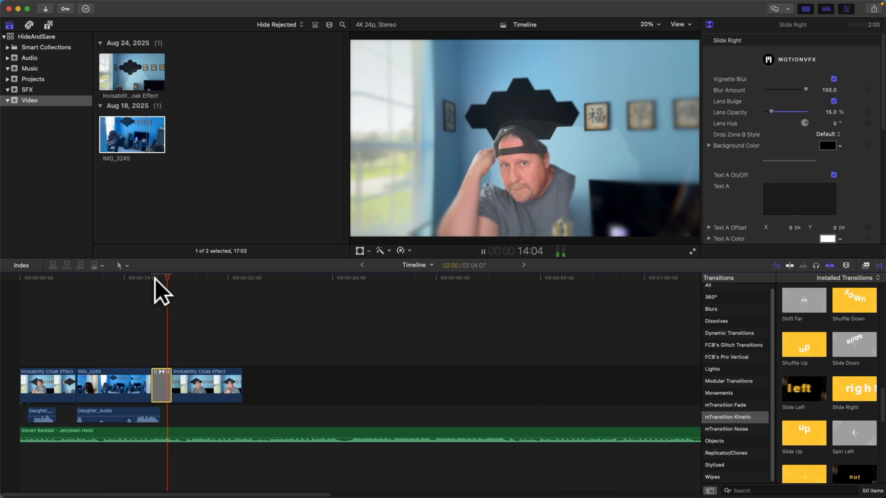
Step: Replay the Slide Right transition and the uncloaking moment at the start of the last clip
key(space)
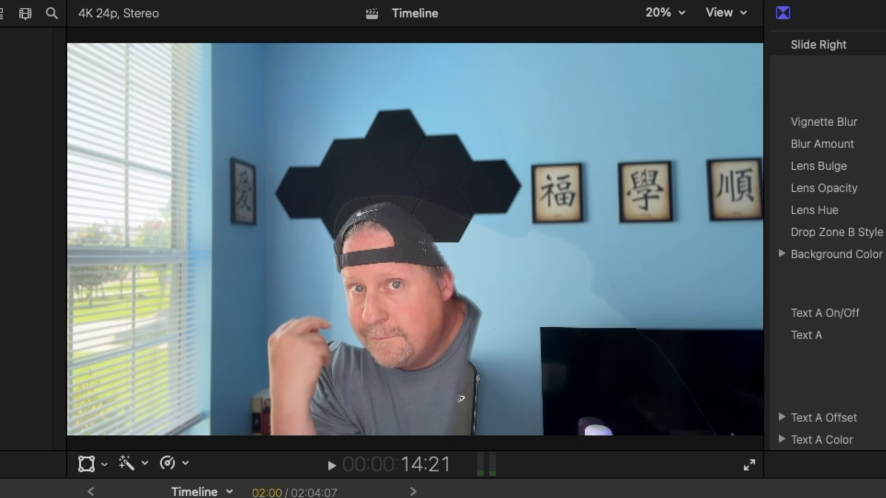
key(Up)
key(Up)
key(space)
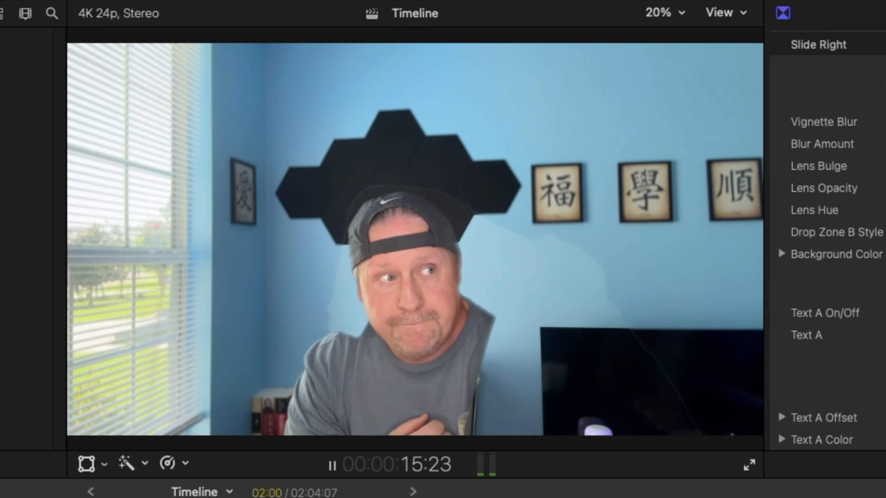
key(space)
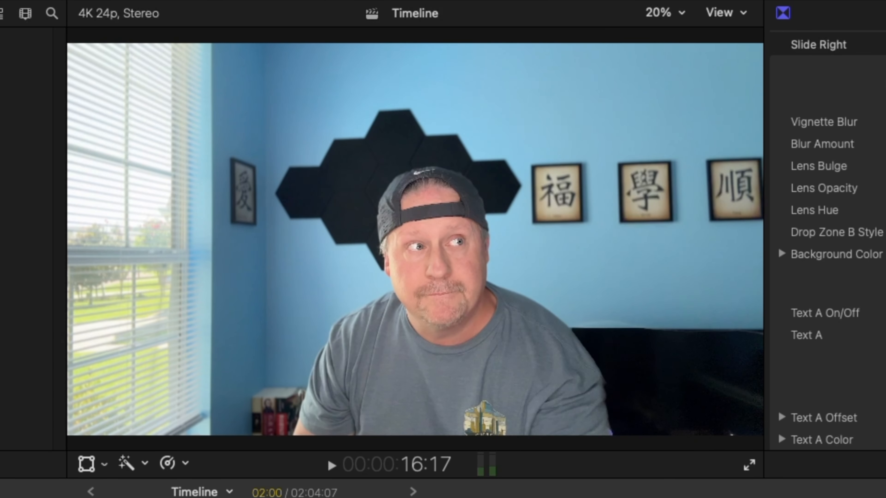
Step: Step back frame by frame through the uncloaking and trim about 1.7 seconds from the start of the last Invisability Cloak Effect clip
key(Left)
key(Left)
key(Left)
key(Left)
key(Left)
key(Left)
key(Left)
key(Left)
key(Left)
key(Left)
key(Left)
key(Left)
key(Left)
key(Left)
key(Left)
key(Left)
key(Left)
key(Left)
key(Left)
key(Left)
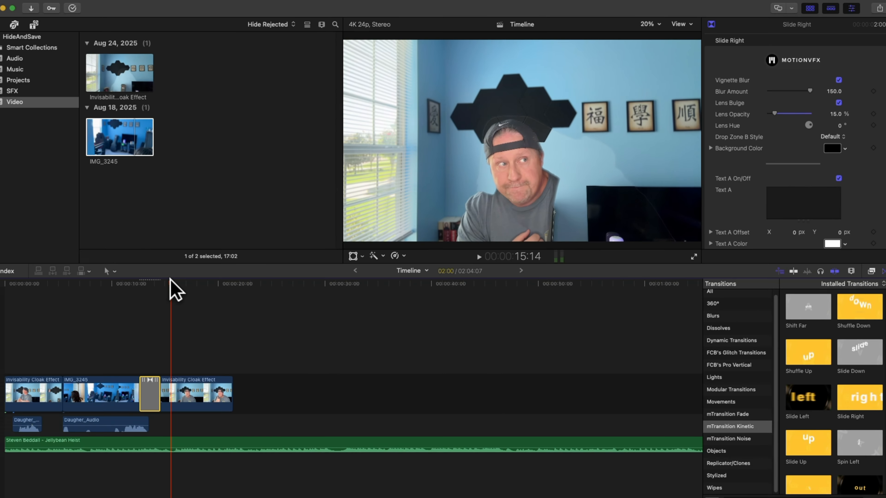
click(176, 273)
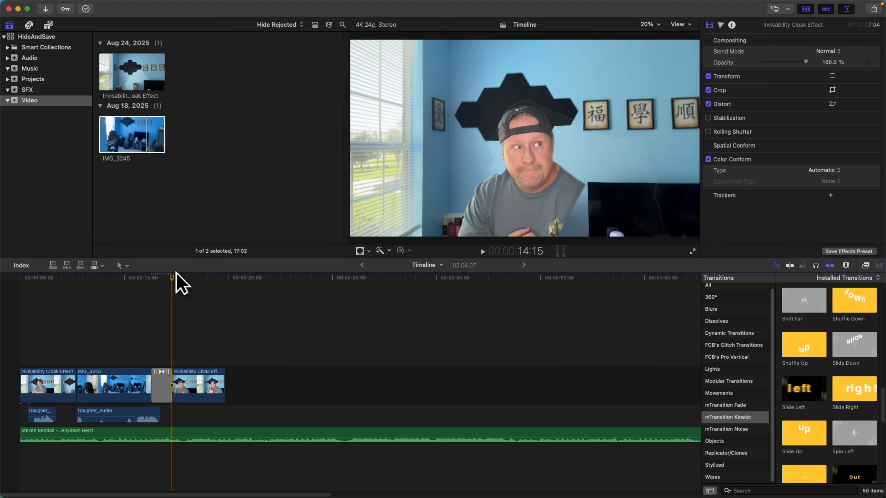
Step: Play from before the Slide Right transition through the end of the last clip to check the pacing
drag(175, 274, 152, 274)
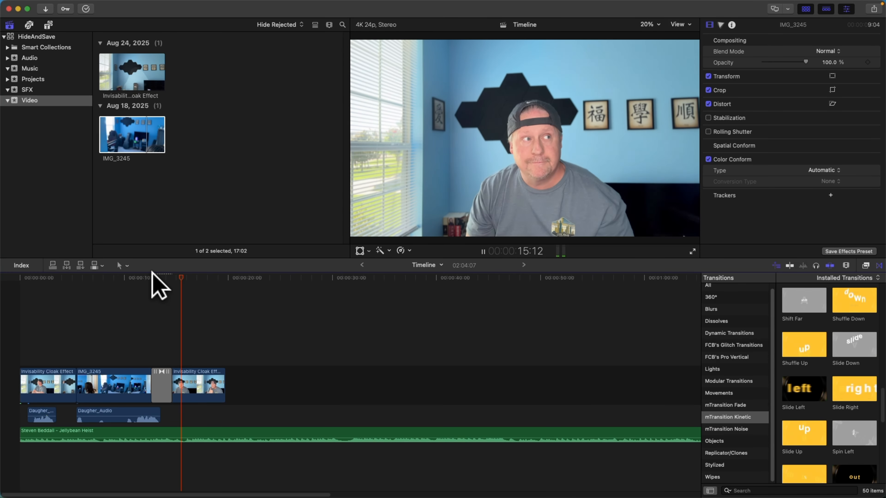
drag(181, 275, 128, 276)
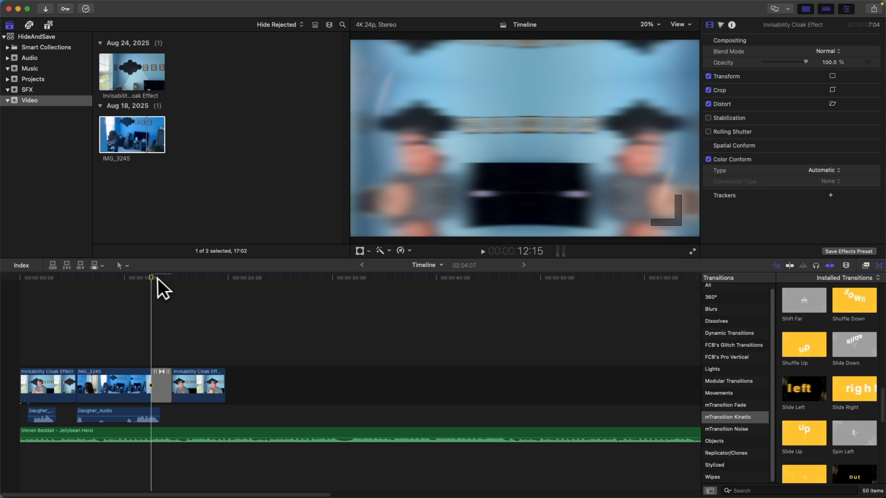
click(150, 278)
drag(151, 277, 119, 277)
key(space)
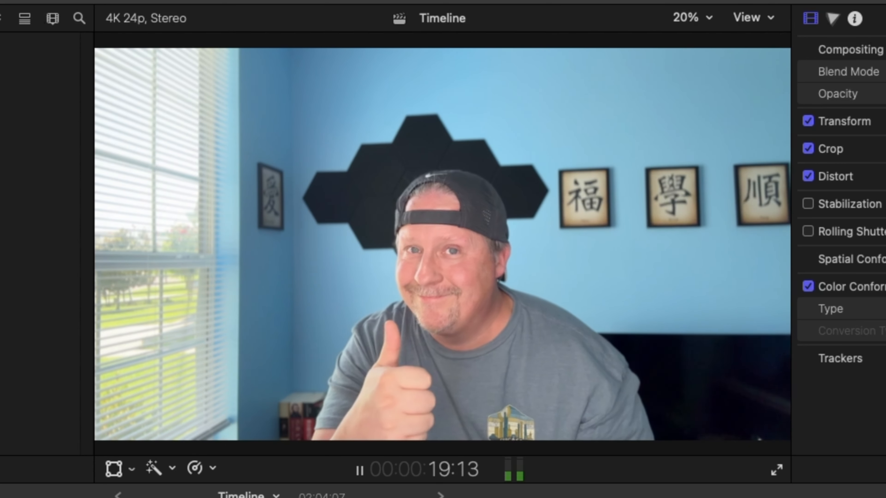
key(space)
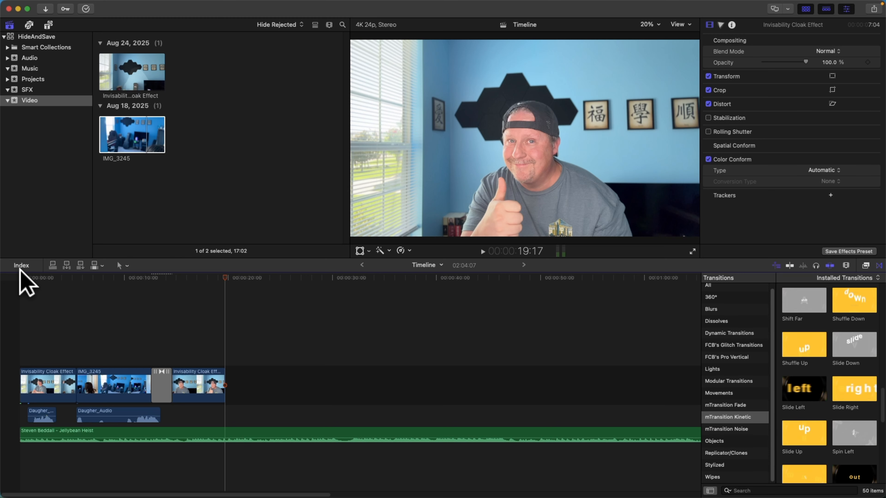
Step: Check the opening up to 2:13, and add the Doors Opening sound effect from the SFX collection beneath the first clip at the project's start
drag(224, 277, 169, 278)
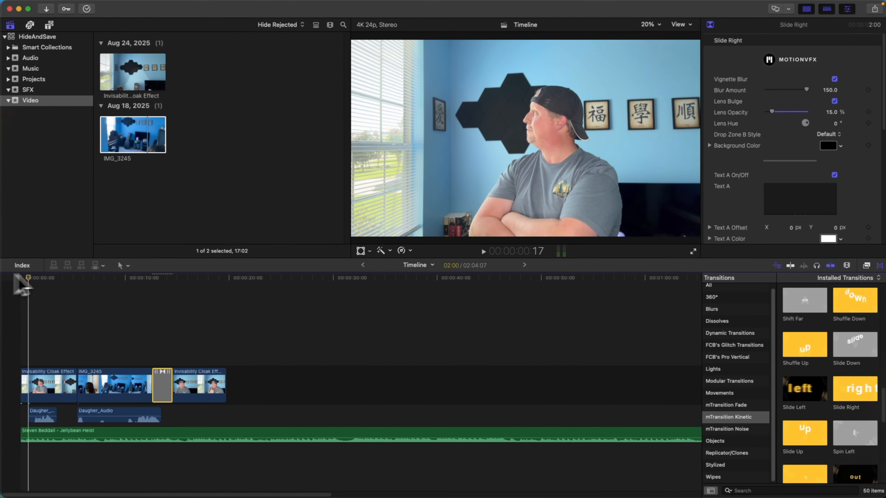
click(45, 275)
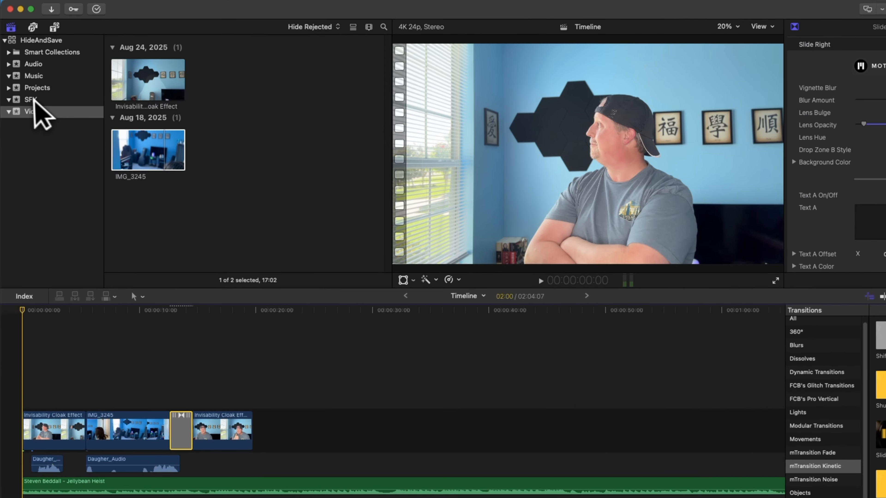
click(27, 90)
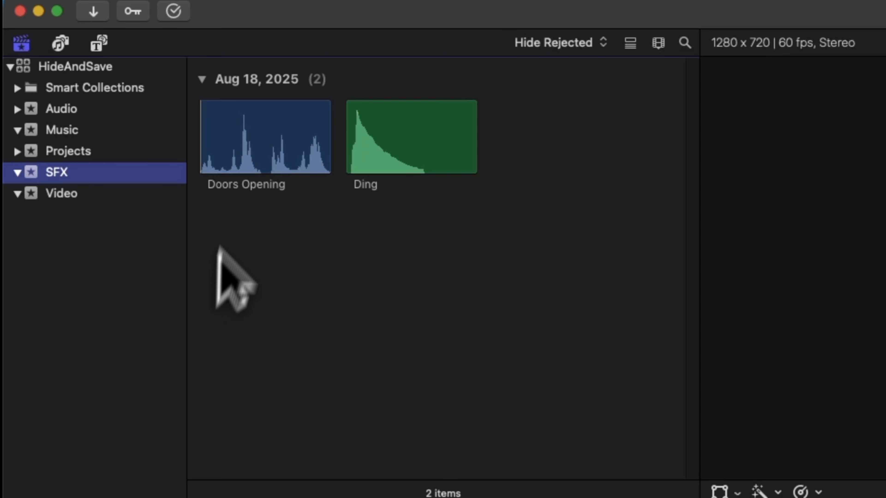
click(211, 123)
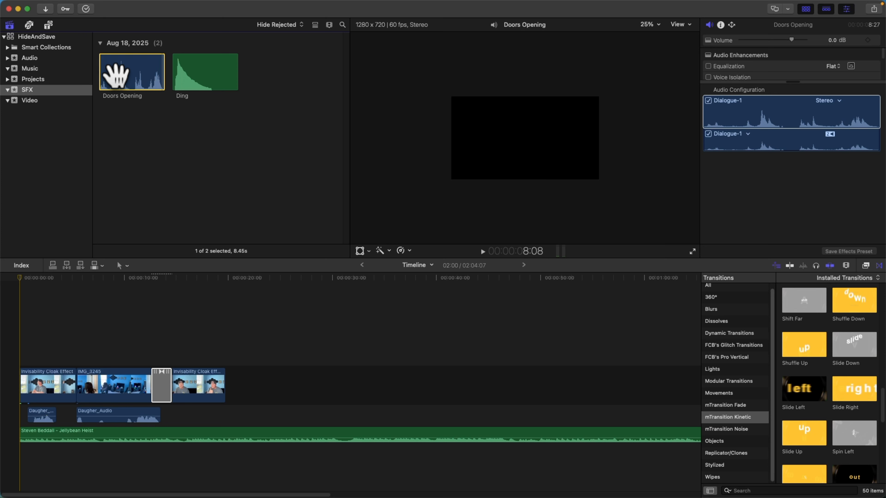
click(13, 285)
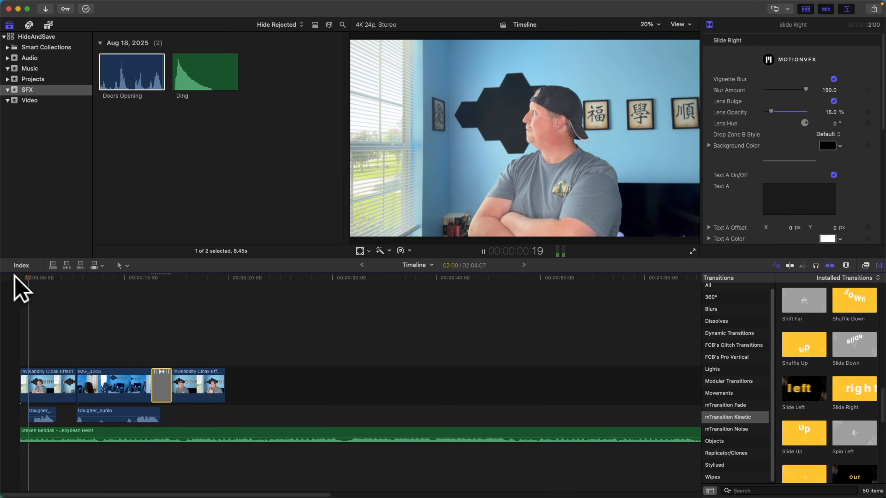
key(space)
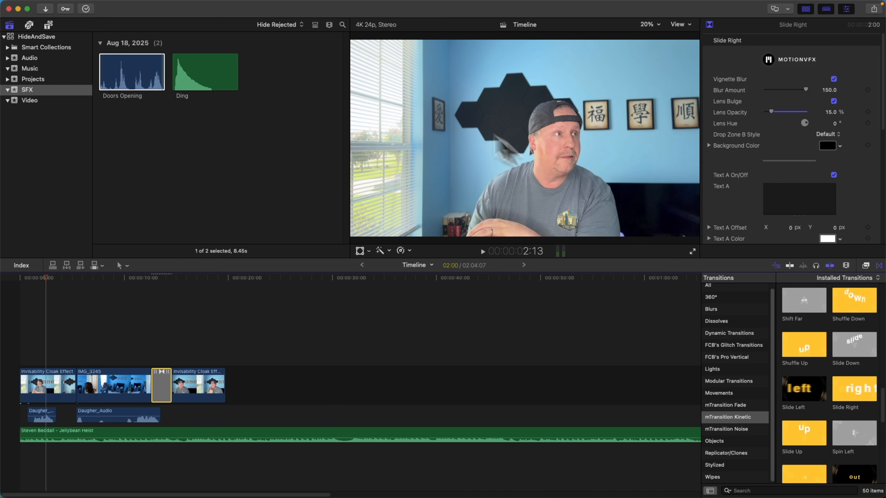
drag(123, 84, 131, 121)
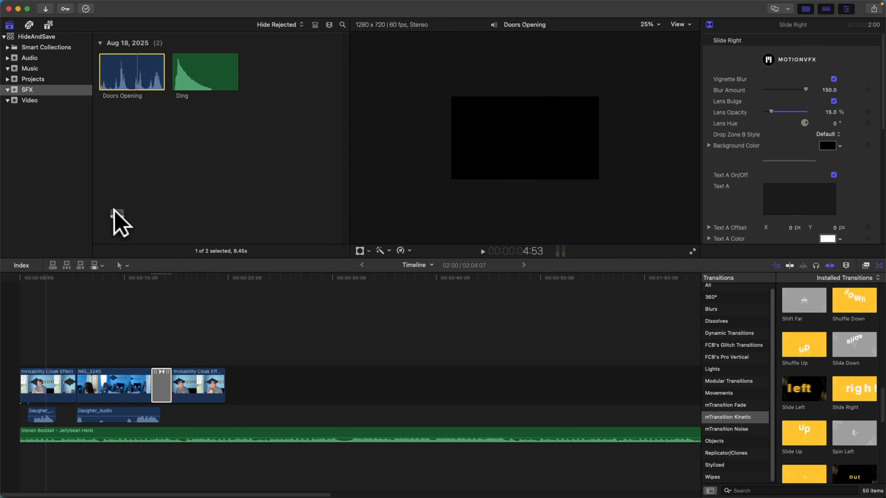
drag(114, 210, 45, 406)
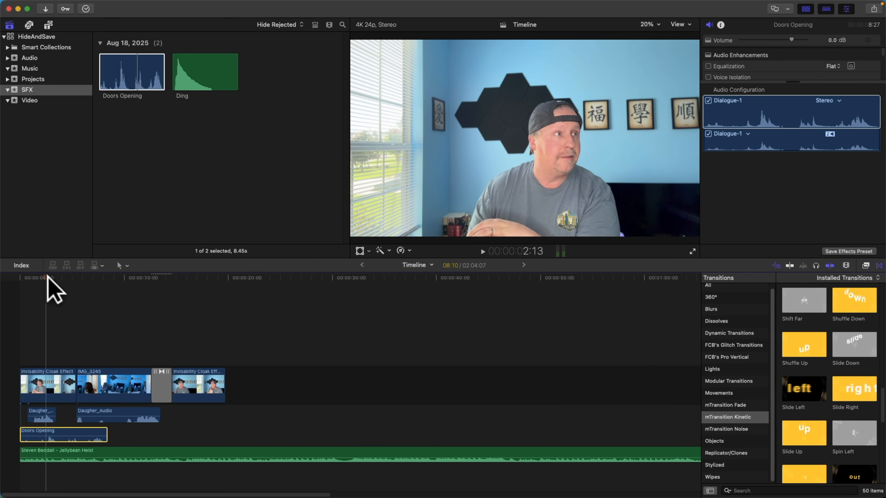
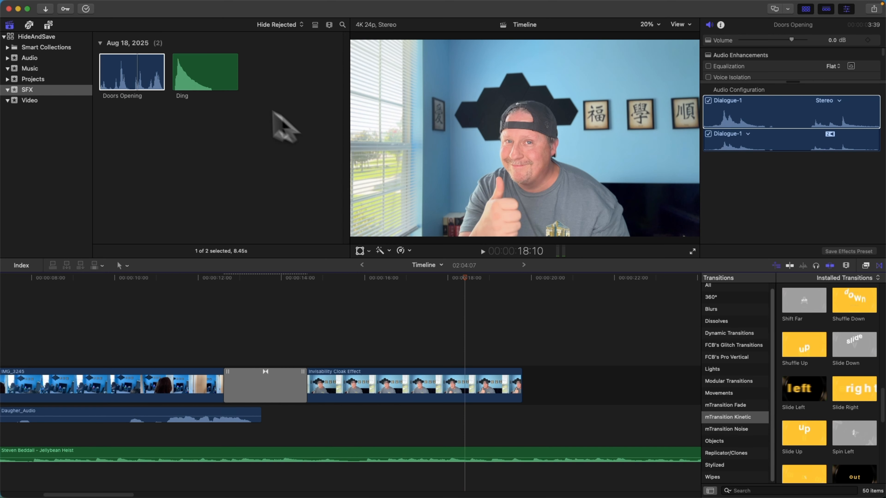
Step: Add the Ding sound effect beneath the last clip, align its audio peak with the thumbs-up at 18:10, and play it back
drag(198, 83, 460, 427)
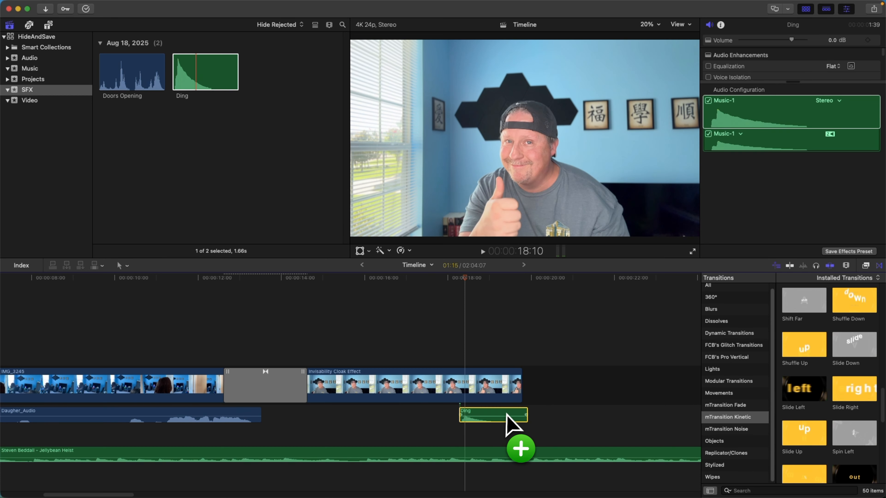
key(super+equal)
key(super+equal)
key(super+equal)
key(super+equal)
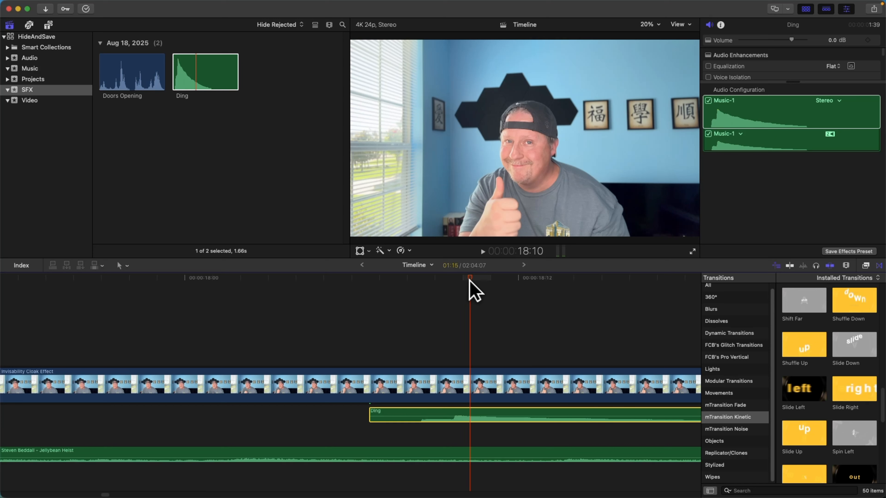
drag(453, 410, 465, 410)
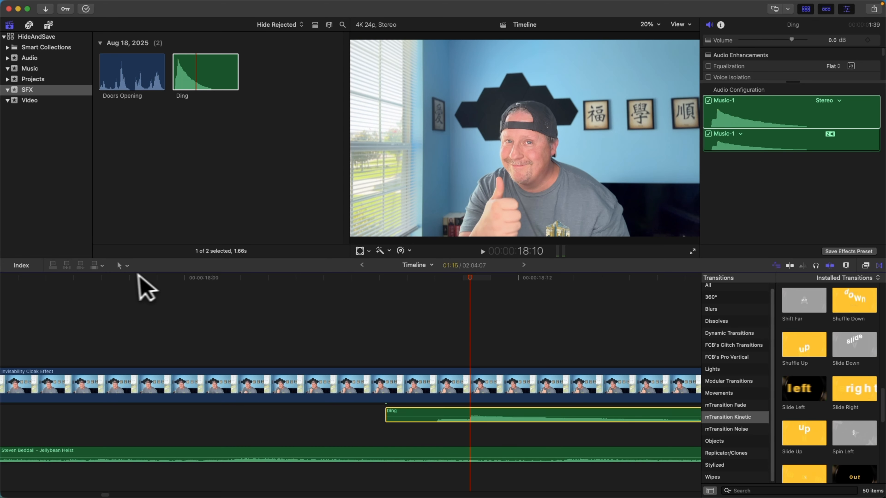
key(space)
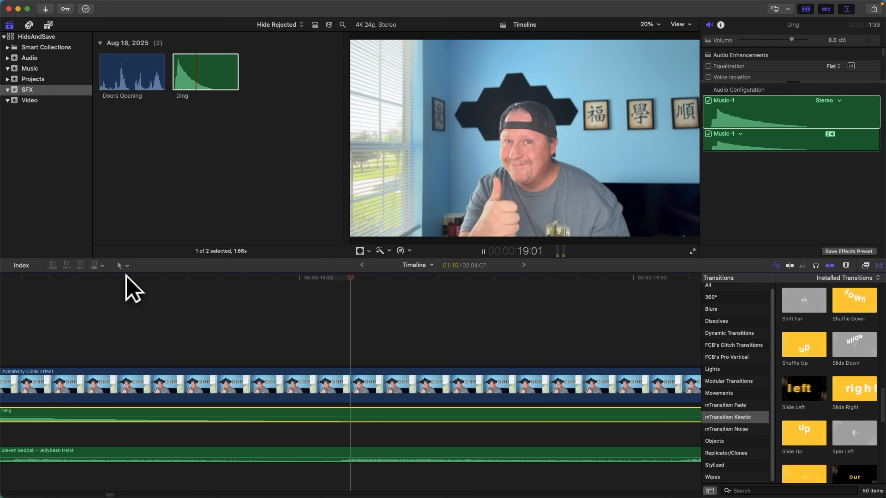
key(space)
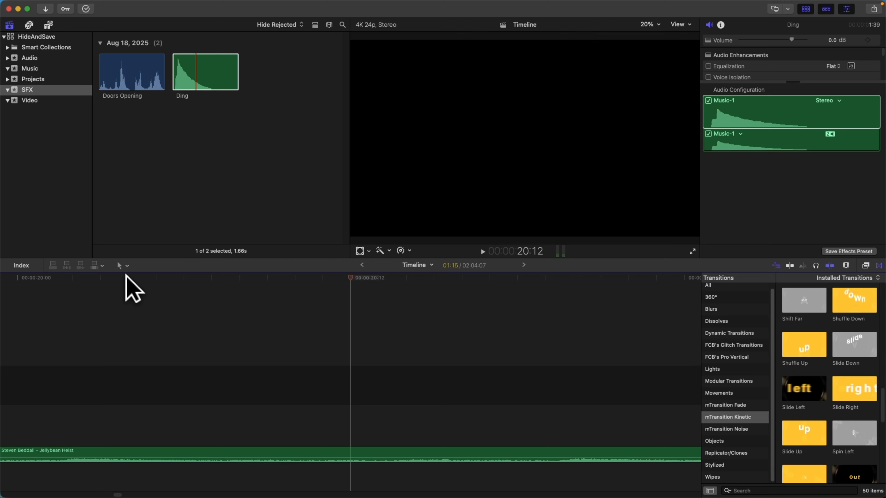
Step: Fit the whole project in the timeline and play it from the beginning
key(shift+z)
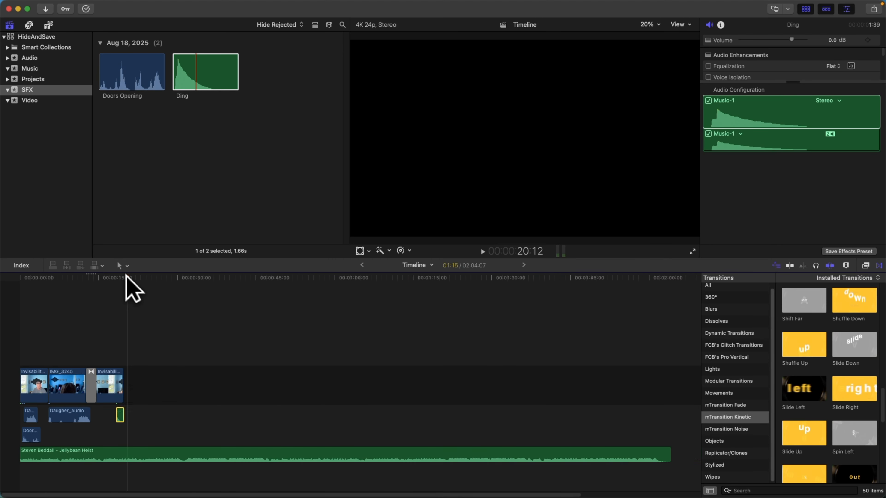
key(Home)
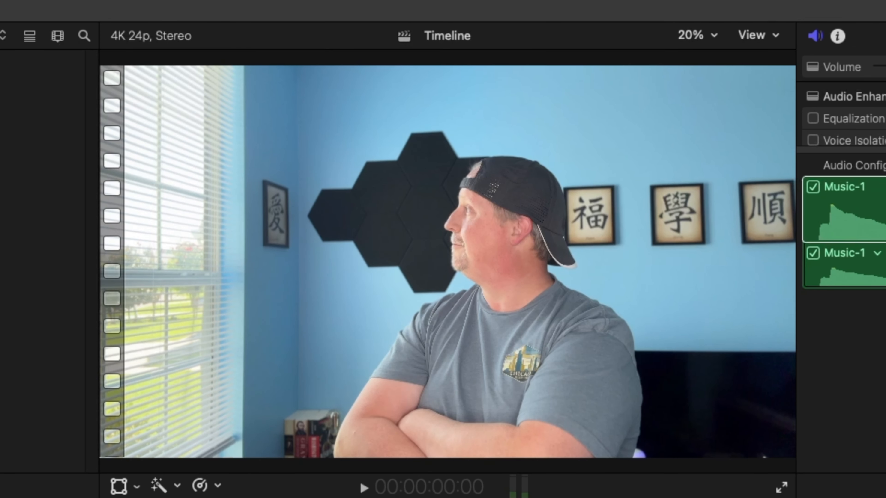
key(space)
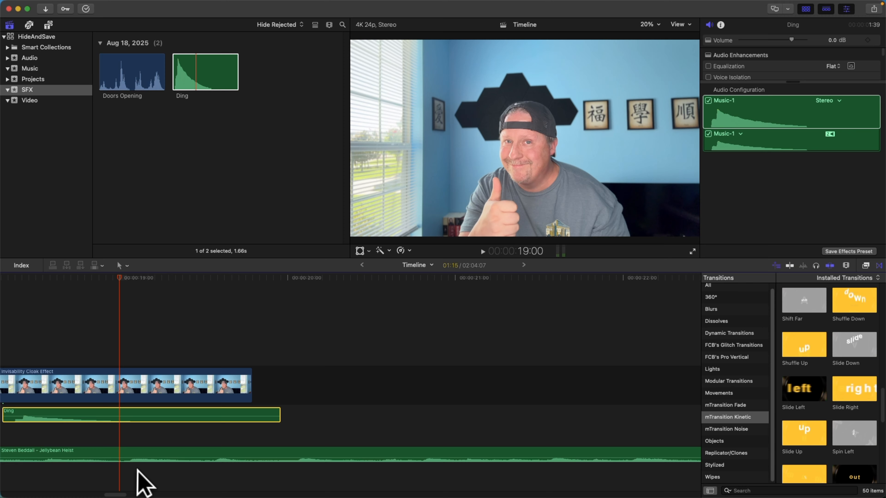
Step: Replay the end of the last clip several times to check the Ding's timing against the thumbs-up
scroll(124, 495, left, 10)
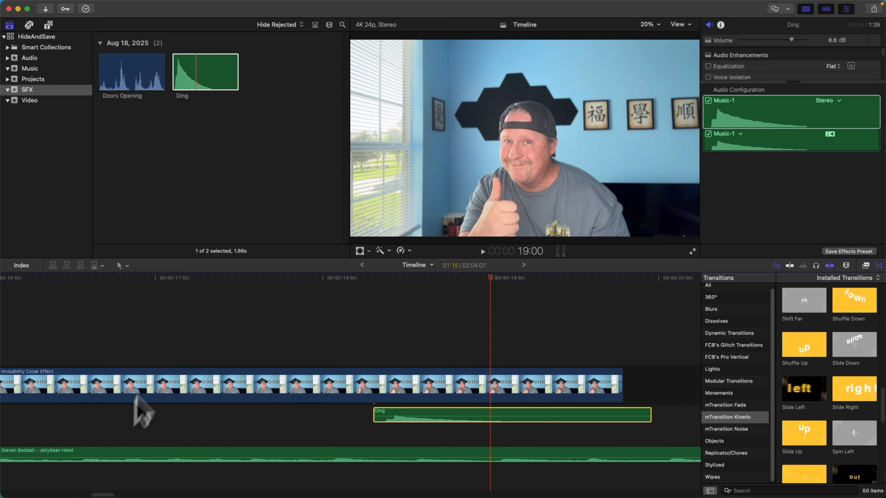
click(251, 276)
key(space)
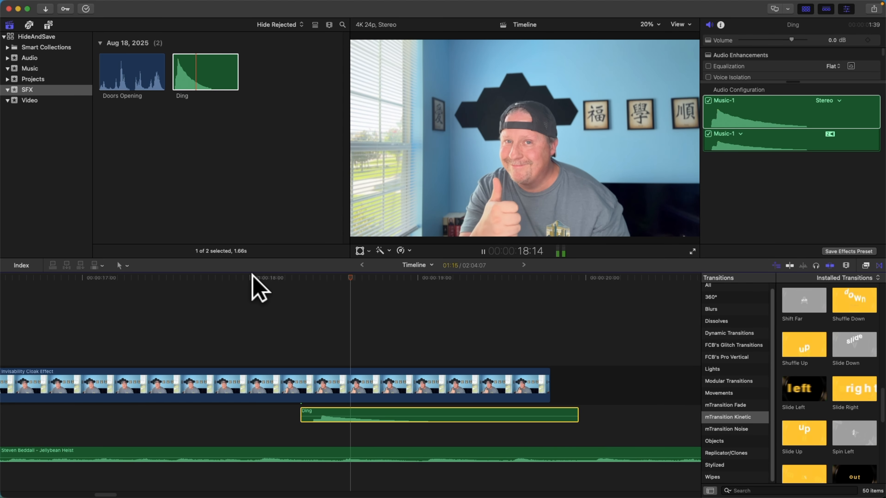
click(157, 279)
key(space)
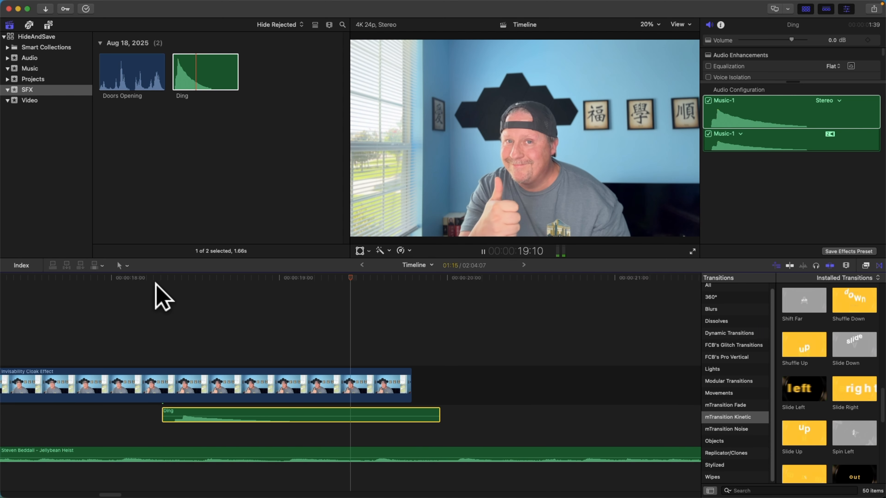
key(space)
click(15, 277)
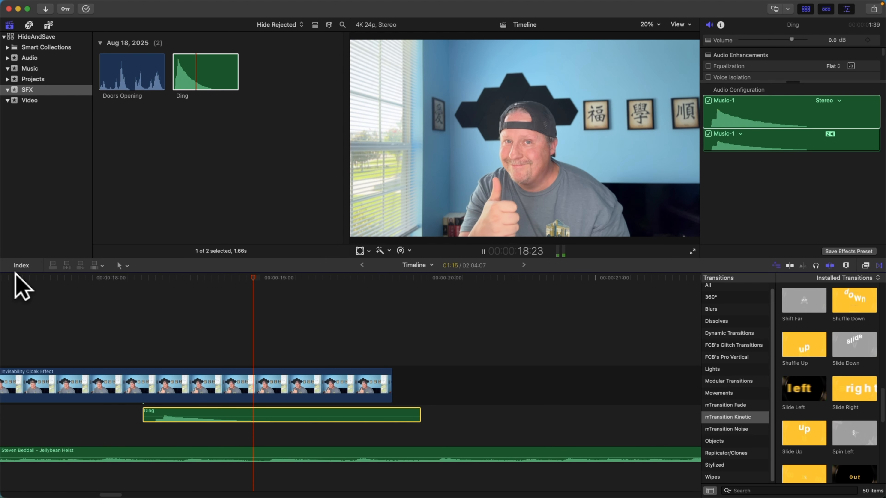
key(space)
key(shift+z)
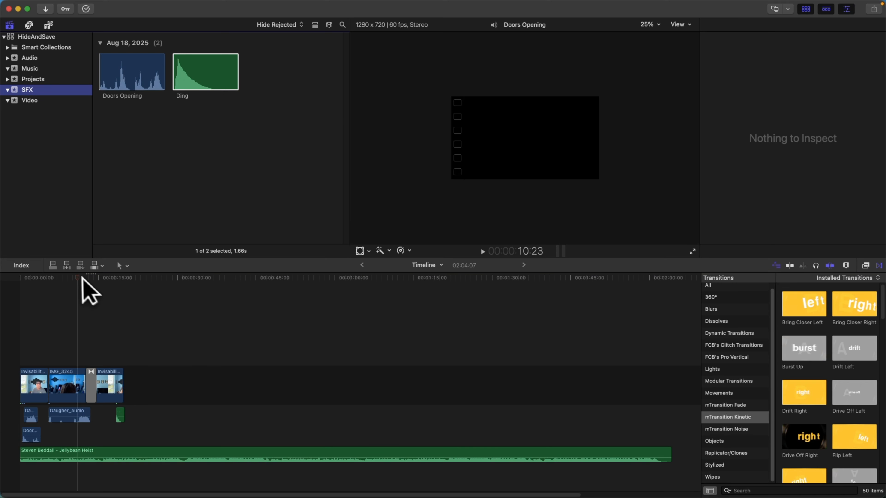
Step: Open the built-in sound effects and filter them to the Whooshes_FC Signature folder of the Filmic Crisp Complete SFX Collection
mouse_move(78, 274)
mouse_down()
mouse_move(98, 274)
mouse_move(76, 275)
mouse_up()
key(super+4)
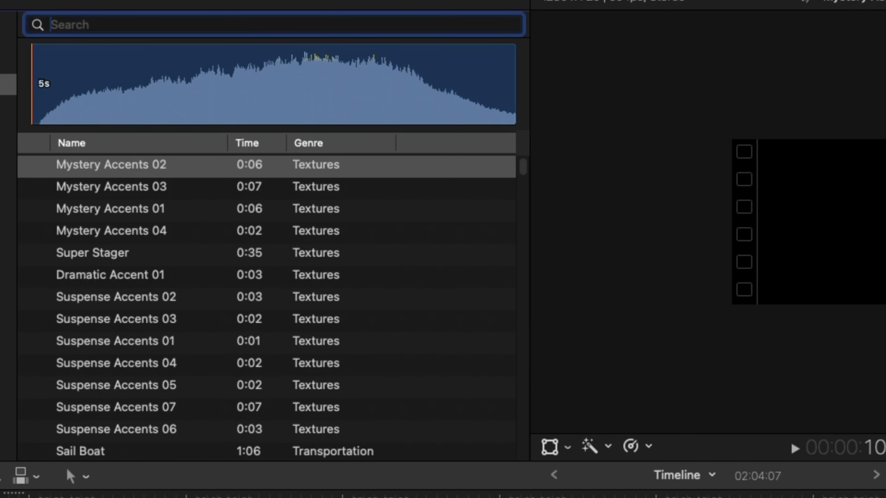
click(6, 85)
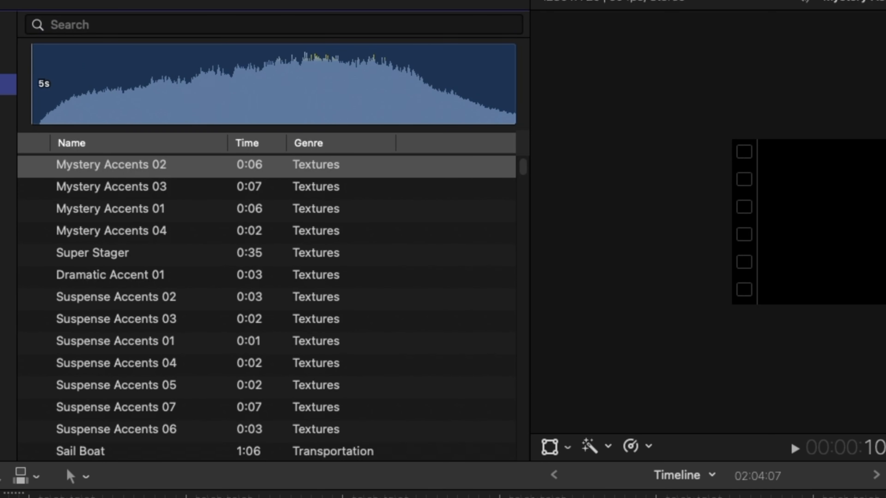
click(512, 1)
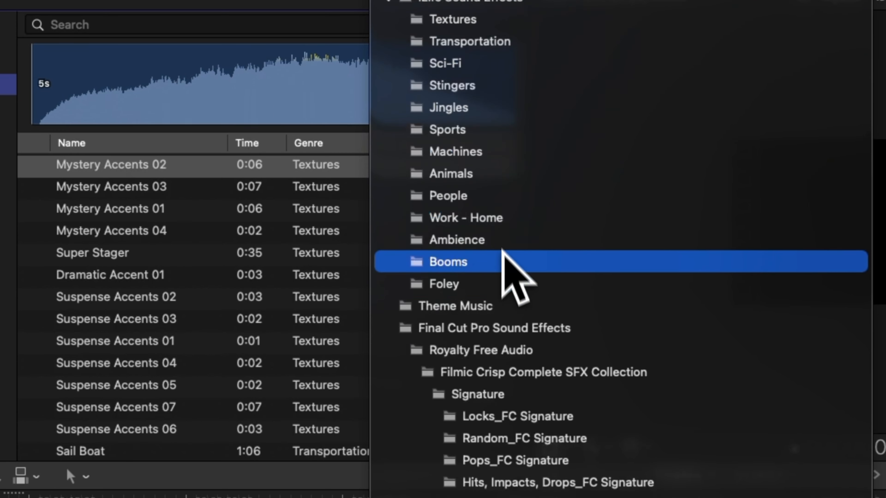
scroll(503, 260, down, 5)
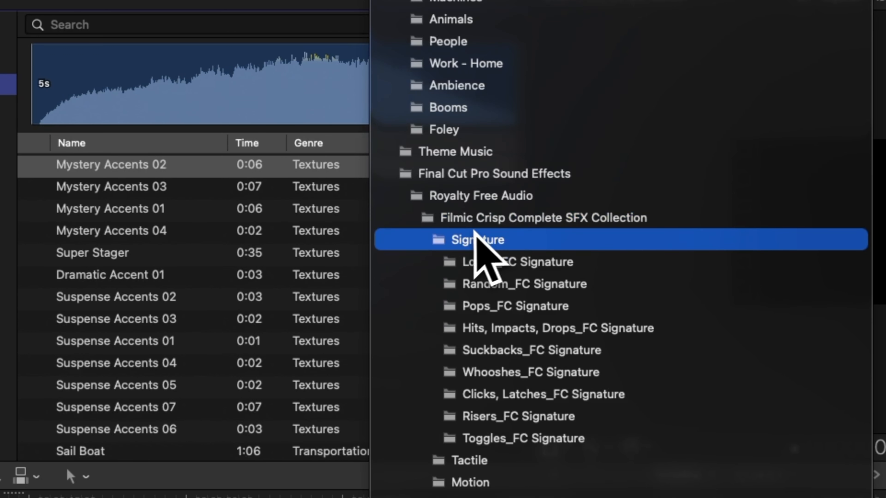
scroll(532, 440, down, 4)
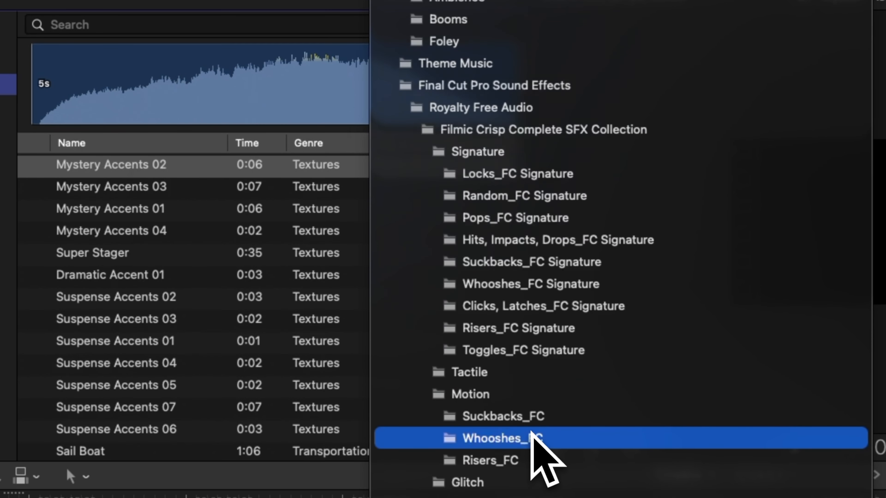
scroll(532, 440, up, 2)
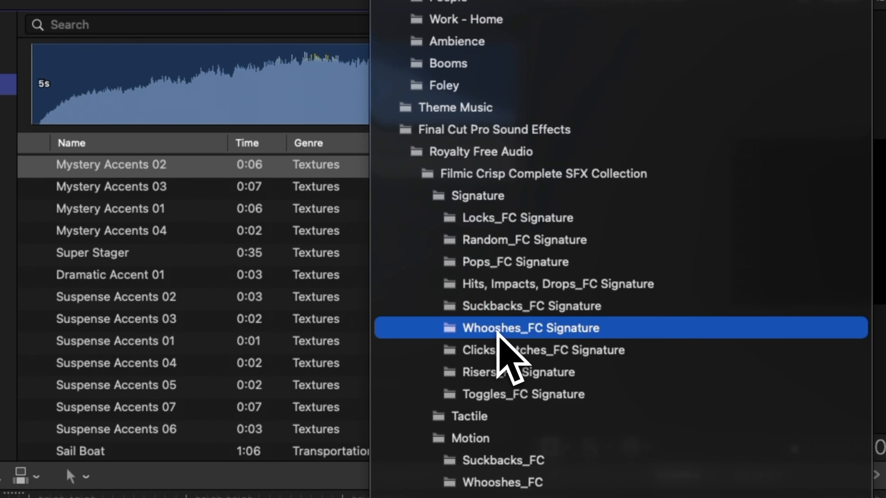
click(497, 331)
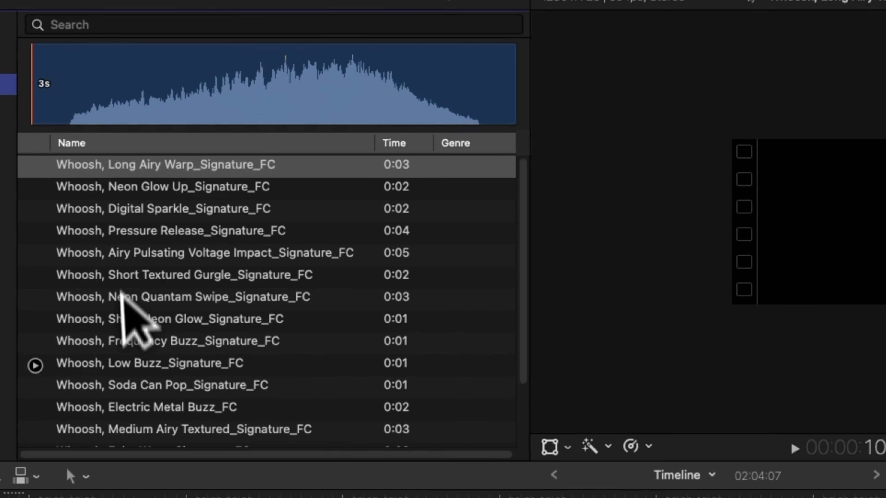
Step: Audition whoosh sounds, switch to the Whooshes_FC folder, and add Whoosh, Airy_FC beneath the Slide Right transition
scroll(146, 314, down, 1)
scroll(136, 244, down, 3)
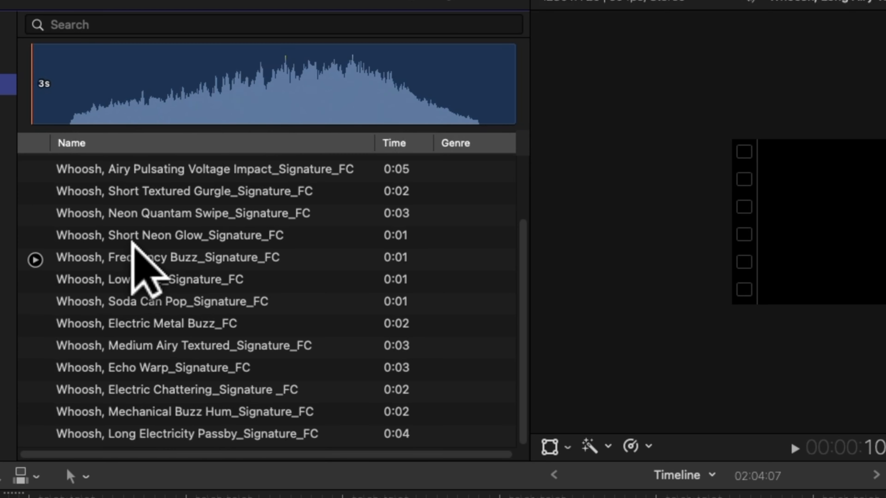
click(34, 228)
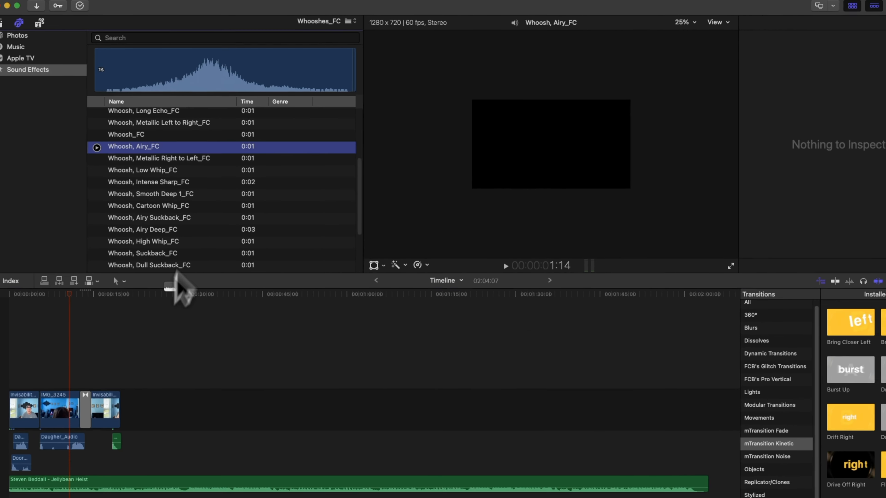
drag(176, 274, 91, 436)
Step: Align the whoosh sound's audio peak with the middle of the transition at 13:15 and play it back
key(super+equal)
key(super+equal)
key(super+equal)
key(super+equal)
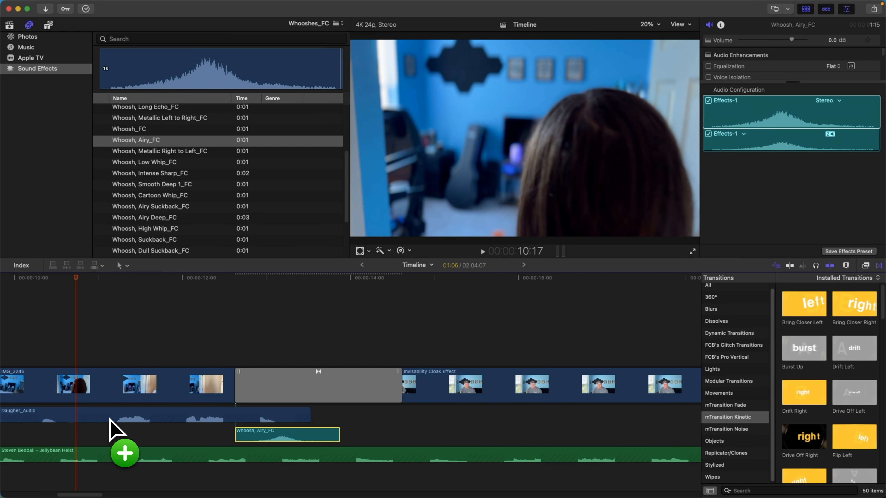
click(319, 280)
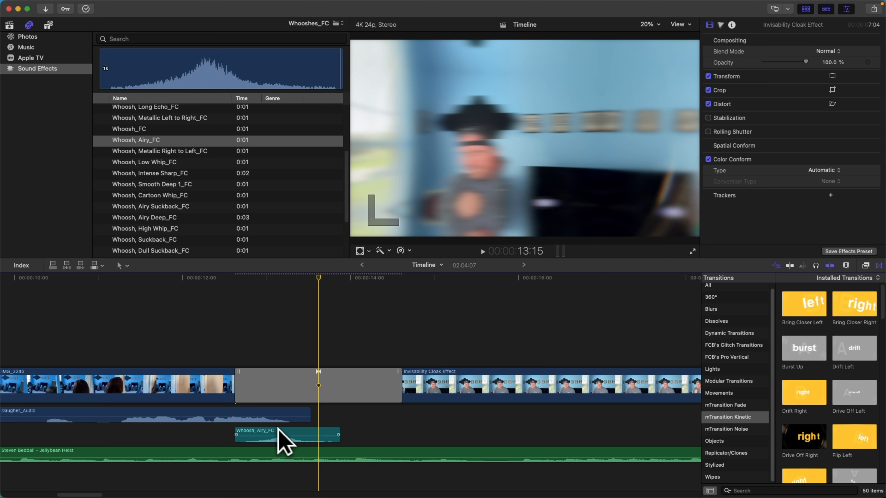
drag(278, 429, 316, 429)
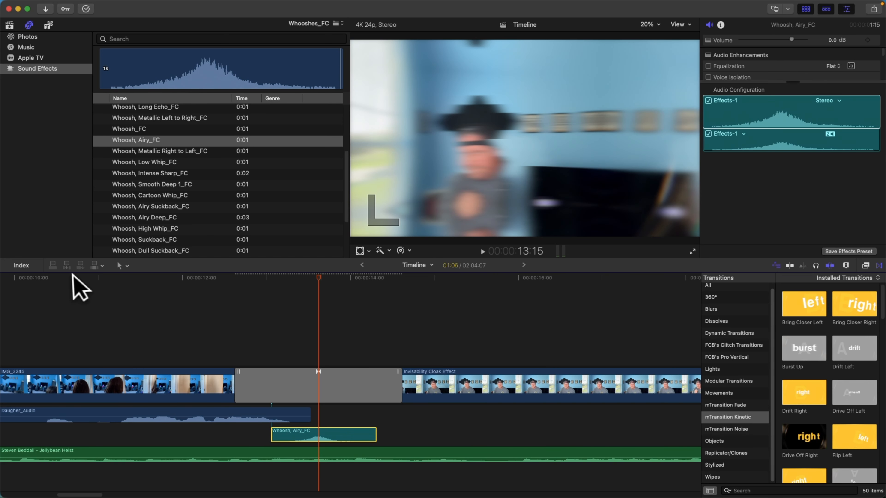
key(space)
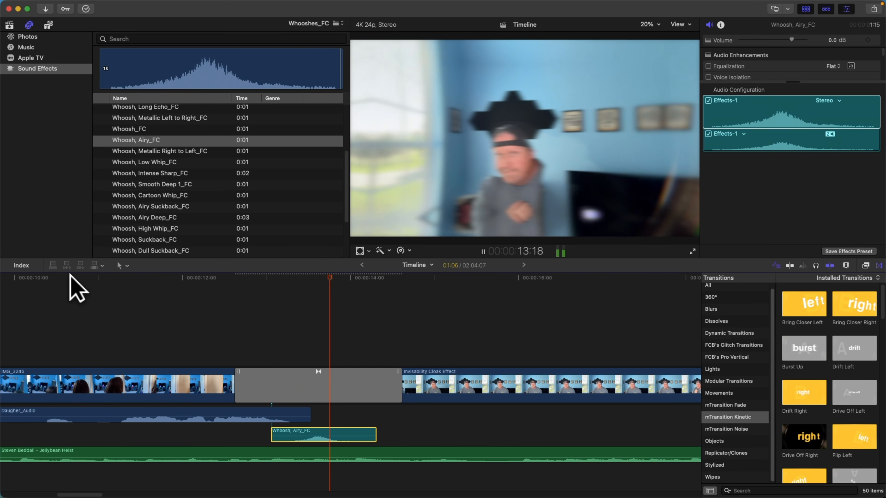
key(space)
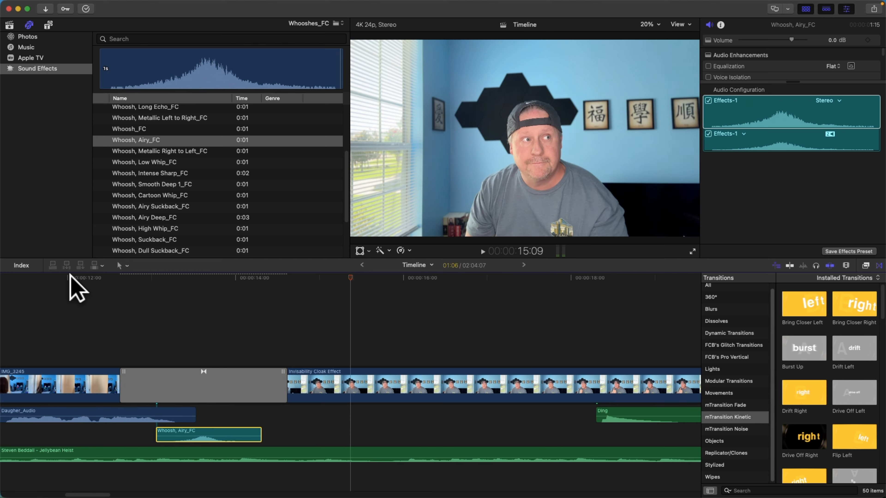
Step: Show the whole edit in the timeline and play it from the beginning to check the added whoosh
key(super+minus)
key(super+minus)
key(super+minus)
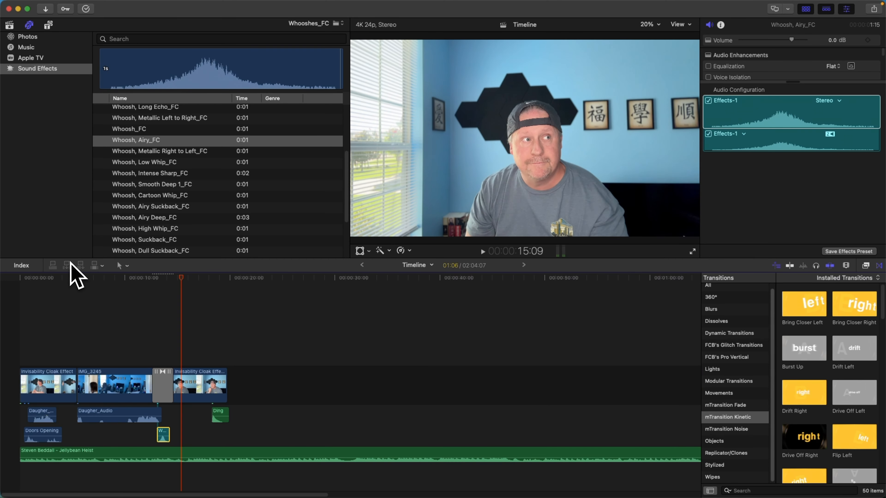
key(Home)
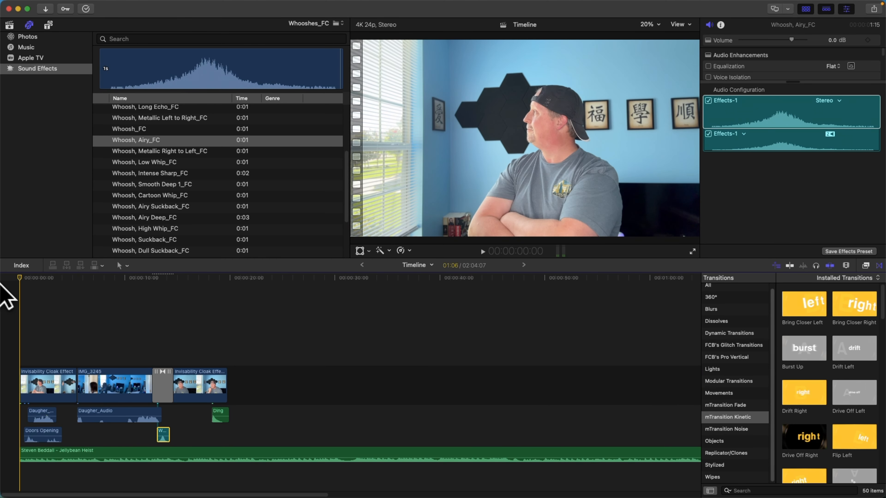
key(space)
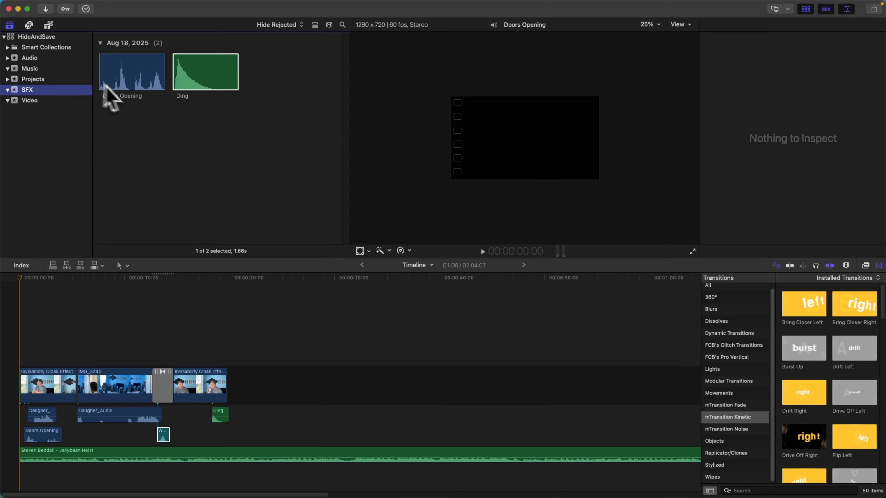
Step: Add an adjustment clip above the video at the project's start and extend it to the end of the last clip
click(32, 276)
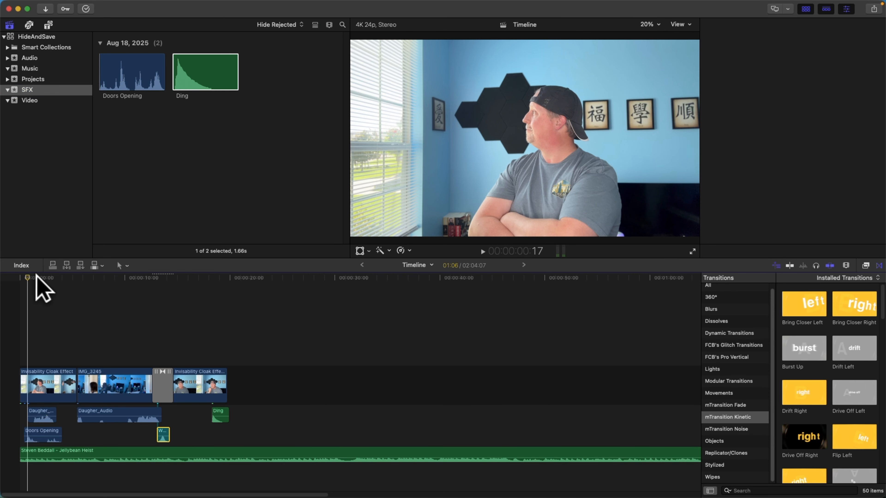
click(15, 276)
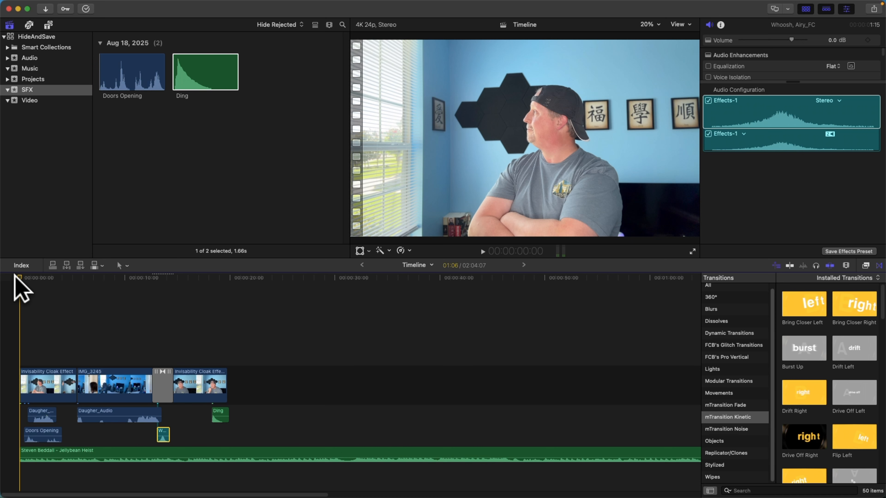
key(super+v)
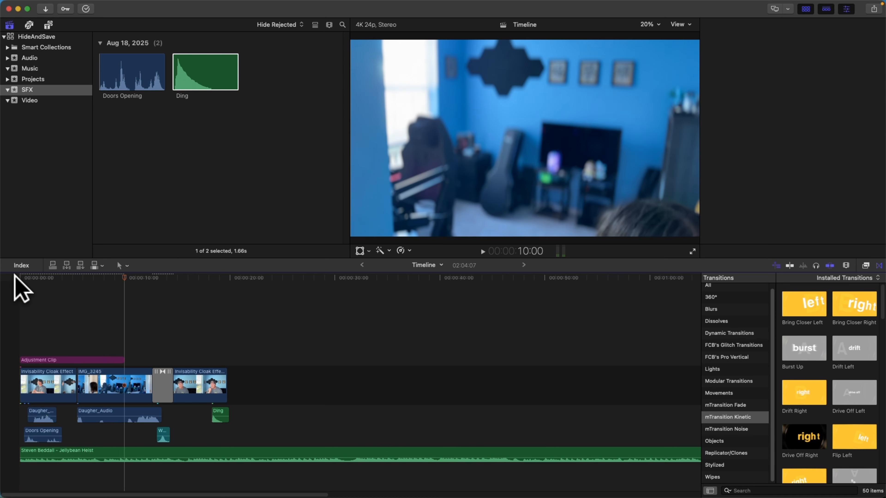
drag(122, 275, 47, 280)
click(119, 357)
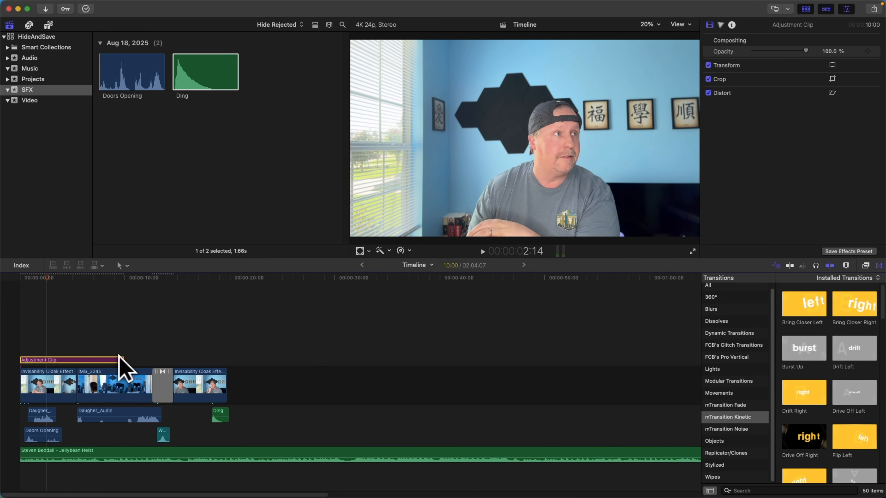
drag(122, 360, 225, 360)
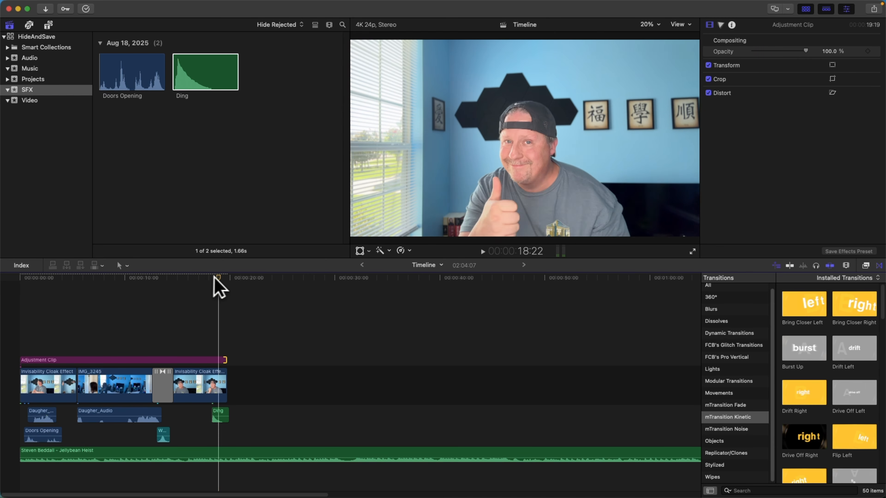
Step: Apply the Colorize effect from the Color category to the adjustment clip
click(121, 357)
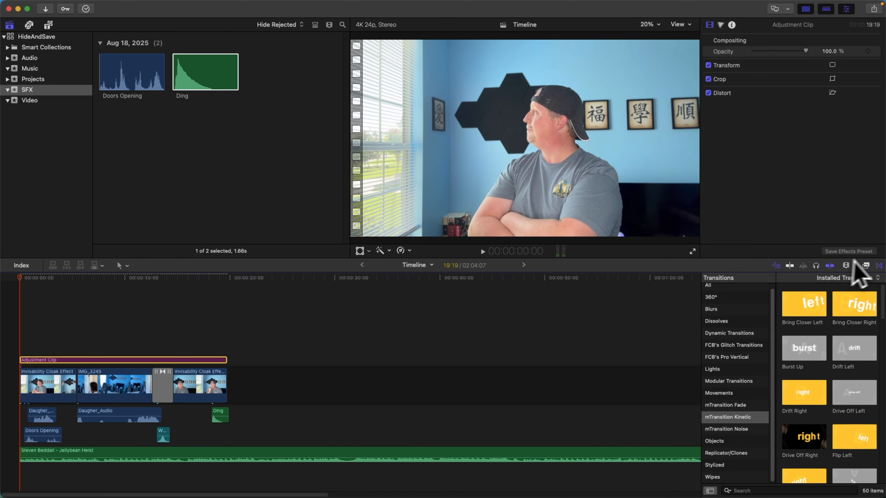
click(866, 266)
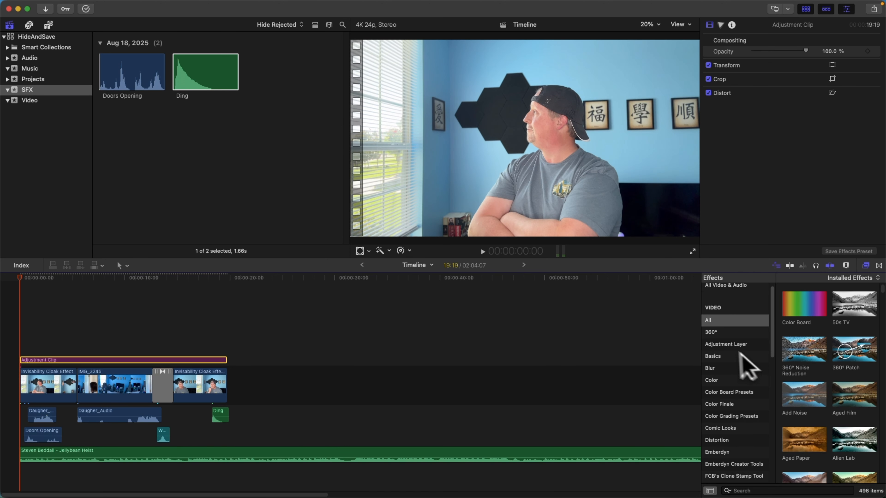
click(711, 380)
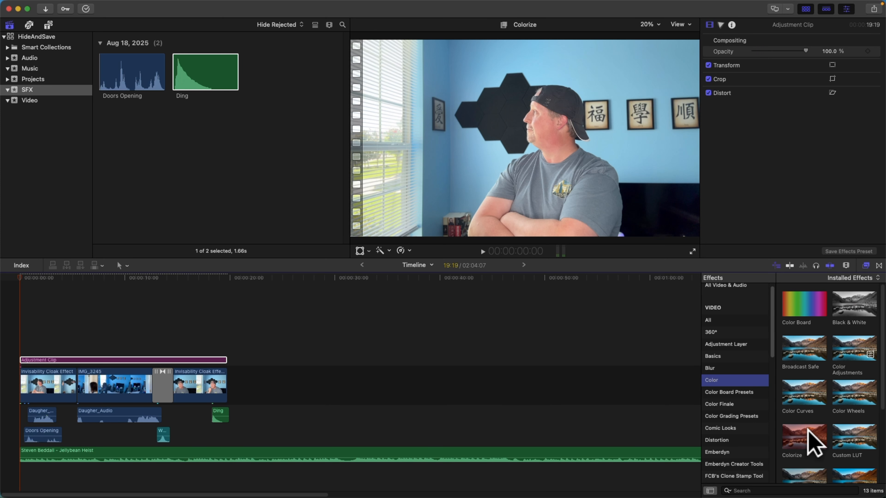
drag(807, 428, 6, 271)
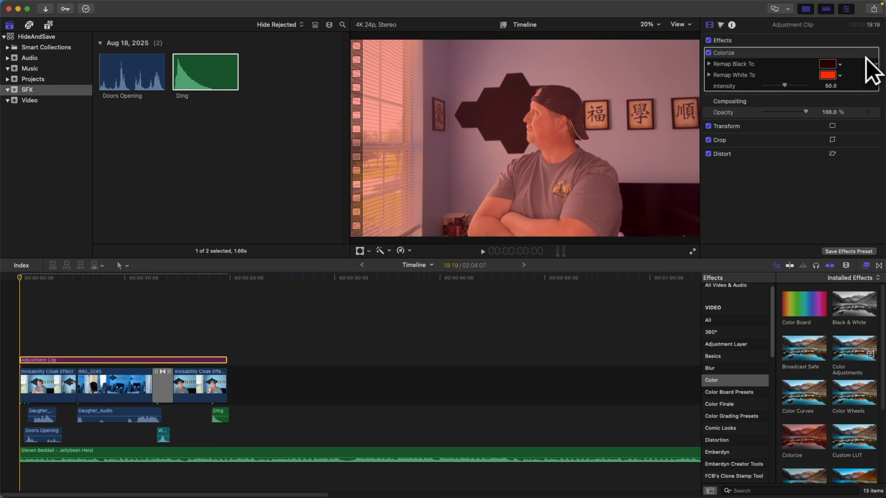
Step: Set Colorize to remap black to dark navy blue and white to bright blue, with an intensity of 33.23
click(823, 63)
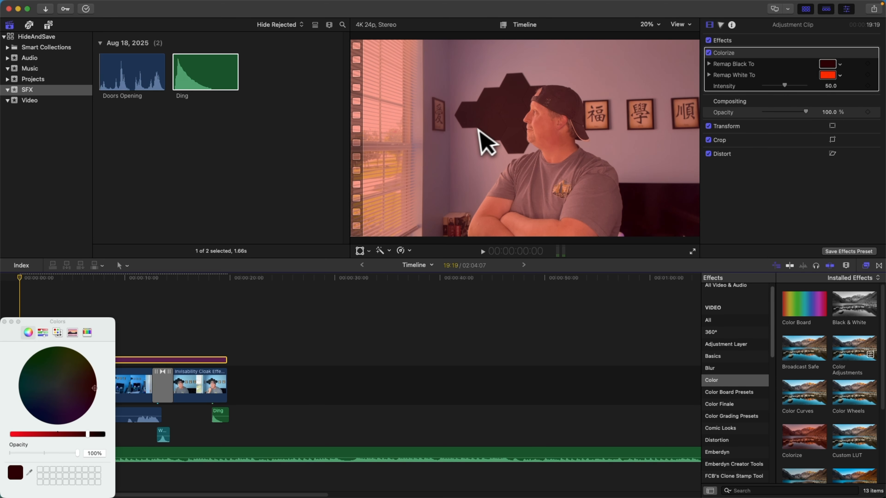
drag(92, 387, 58, 419)
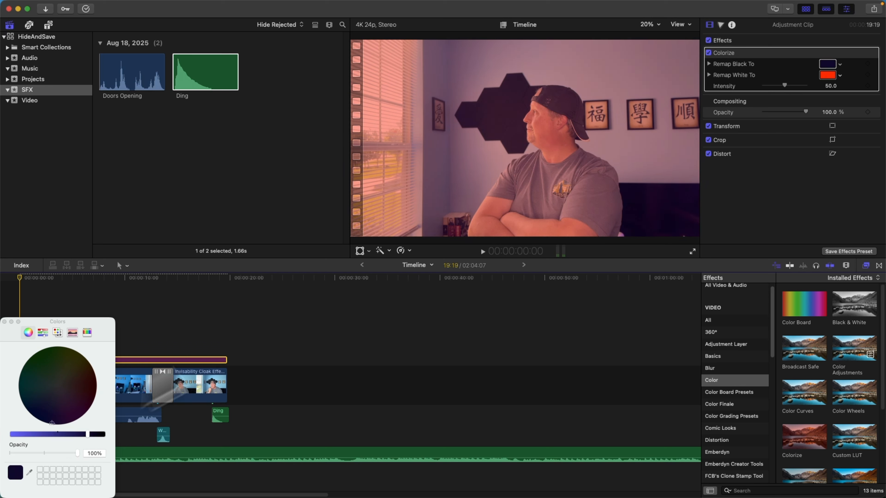
click(827, 75)
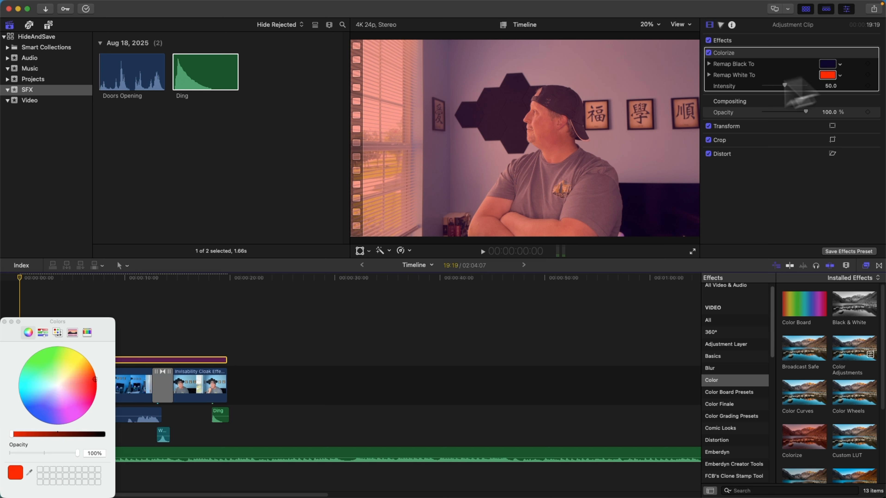
click(66, 397)
drag(72, 398, 21, 428)
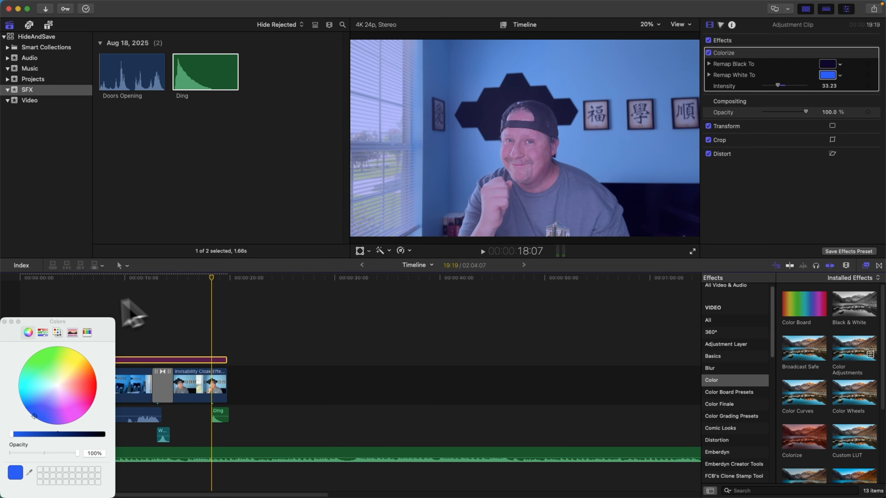
click(5, 322)
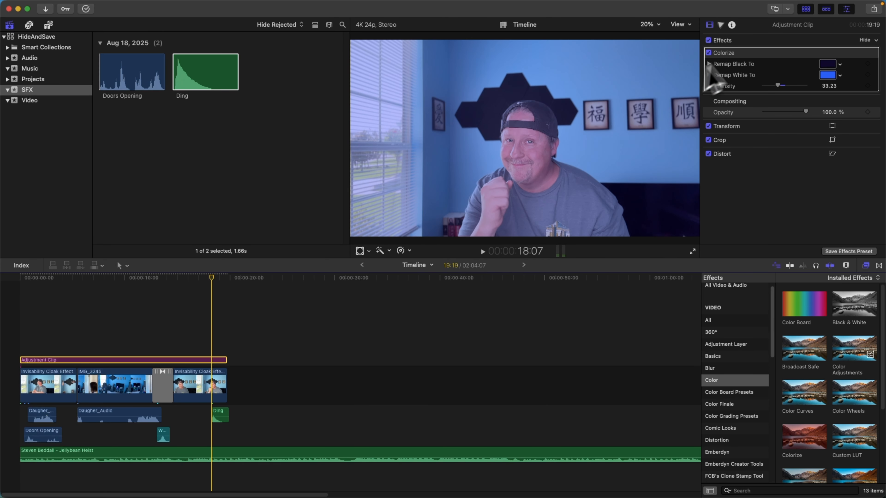
Step: Add a Color Wheels correction to the adjustment clip, brighten the highlights, darken the shadows and midtones, and play the project back
click(721, 24)
click(753, 40)
click(736, 75)
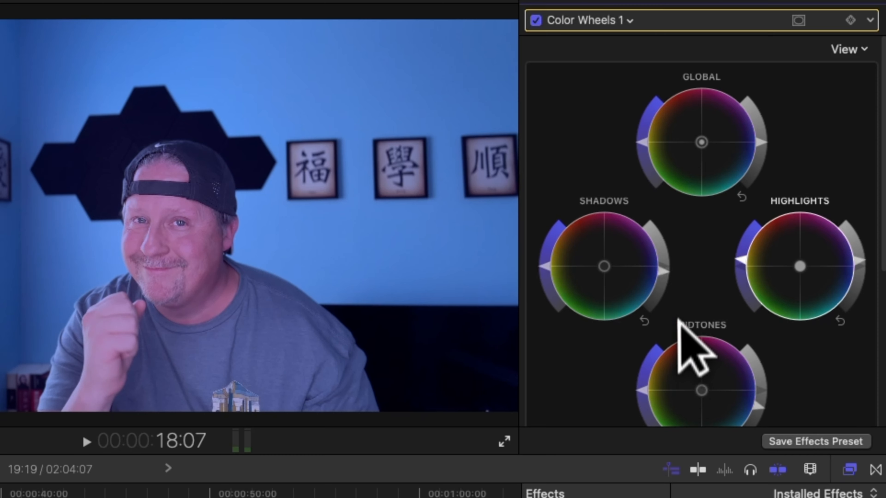
scroll(682, 346, down, 5)
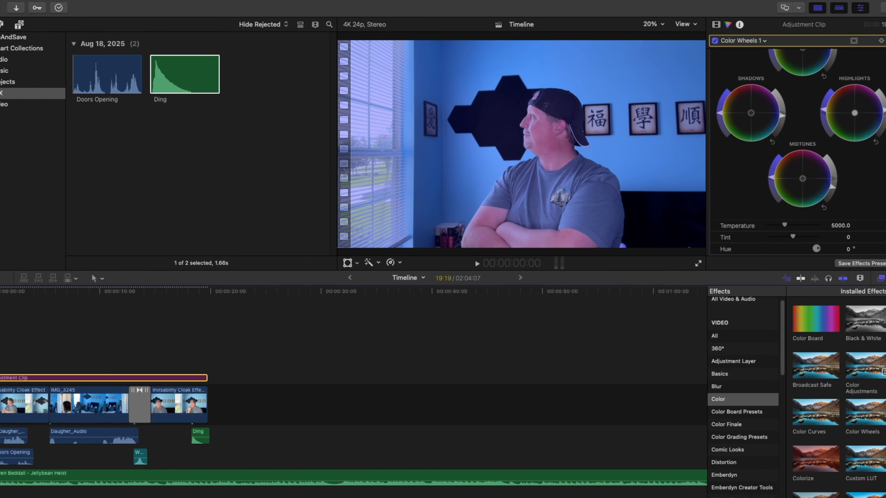
key(space)
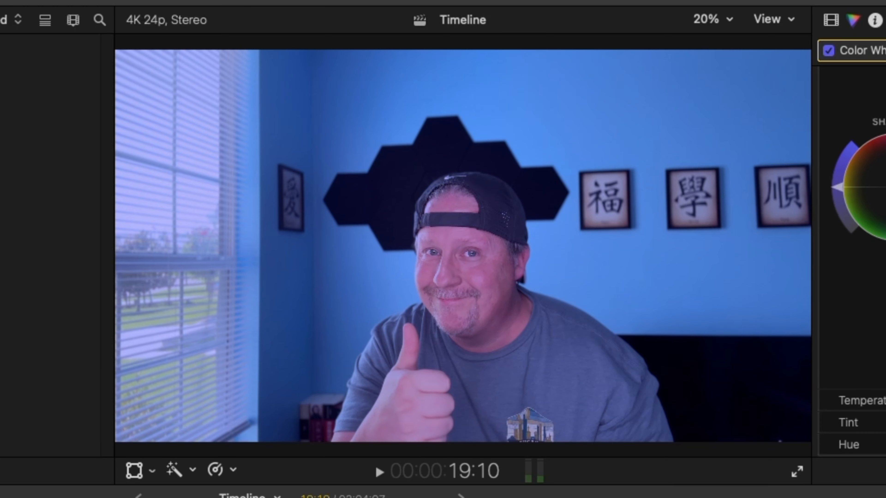
drag(170, 313, 156, 314)
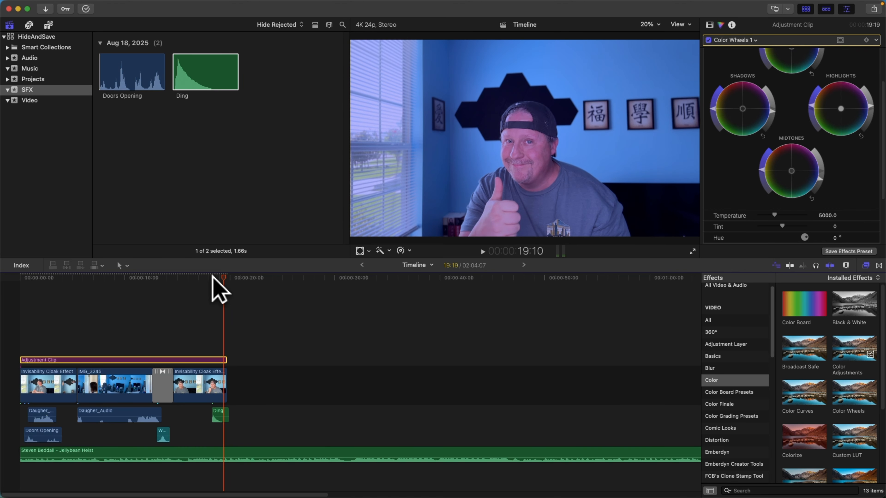
Step: Shift the Ding sound effect slightly later so it lines up with the thumbs-up at 18:14 in the last clip
click(213, 278)
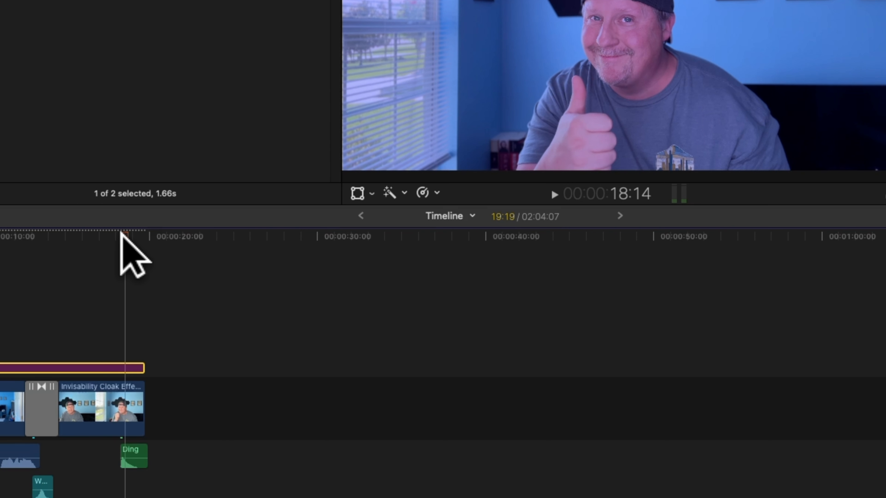
key(super+equal)
key(super+equal)
key(super+equal)
key(super+equal)
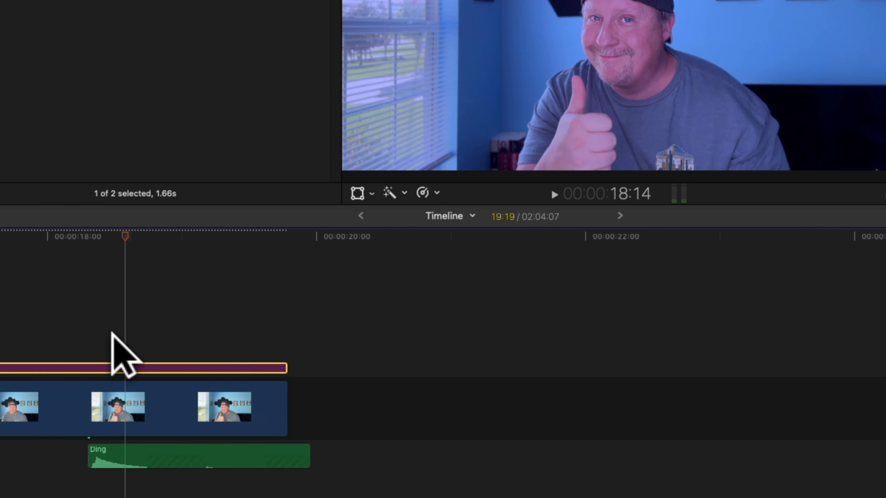
drag(113, 448, 153, 447)
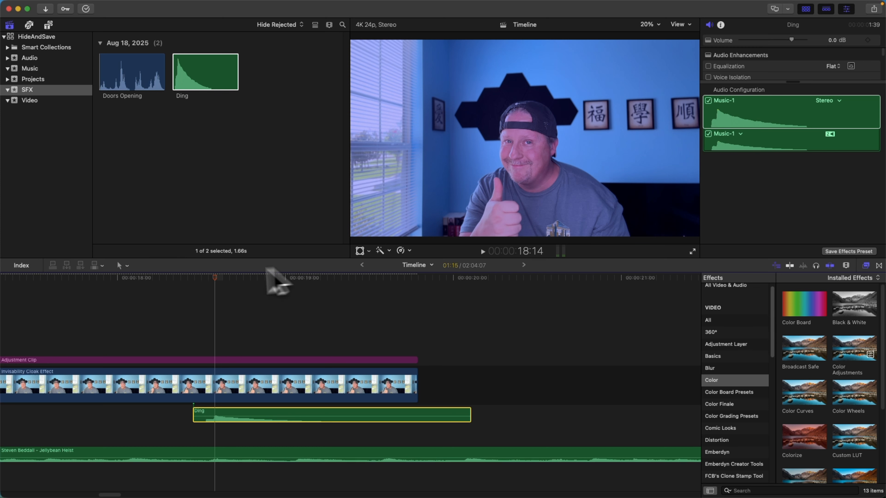
Step: Play back the last clip through its end to check the ding's timing against the thumbs-up
click(62, 279)
key(space)
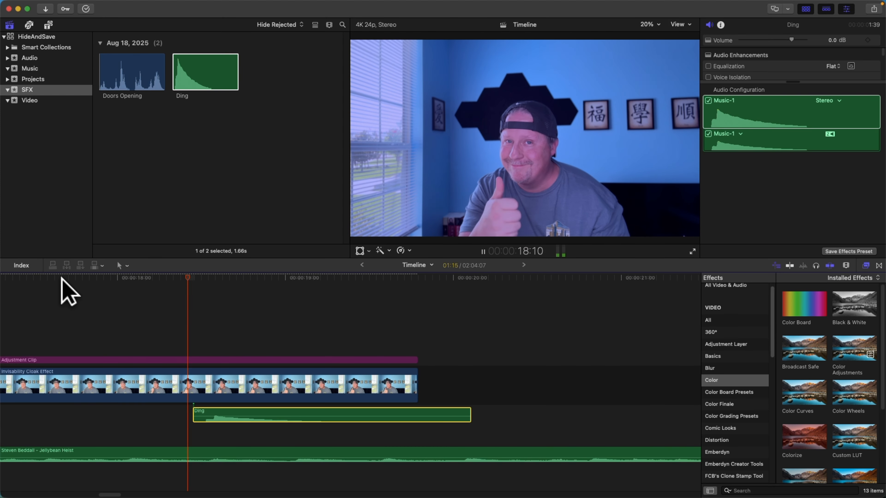
key(space)
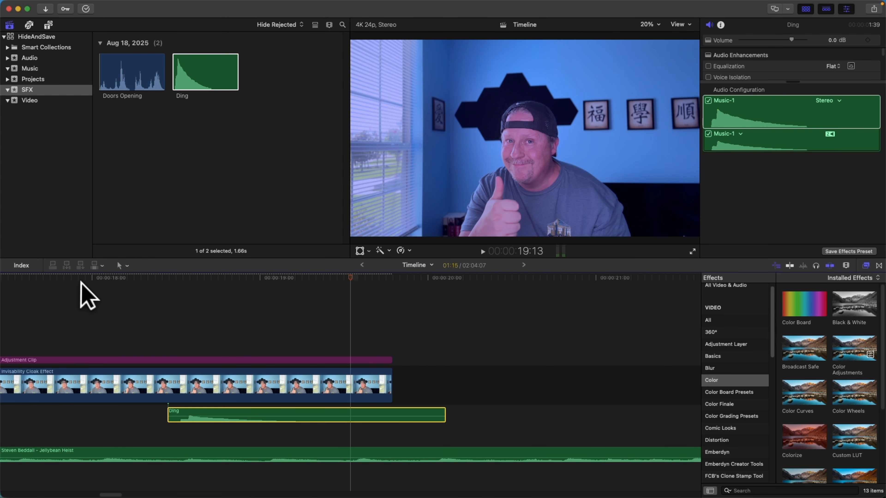
key(super+minus)
key(super+minus)
key(super+minus)
key(super+minus)
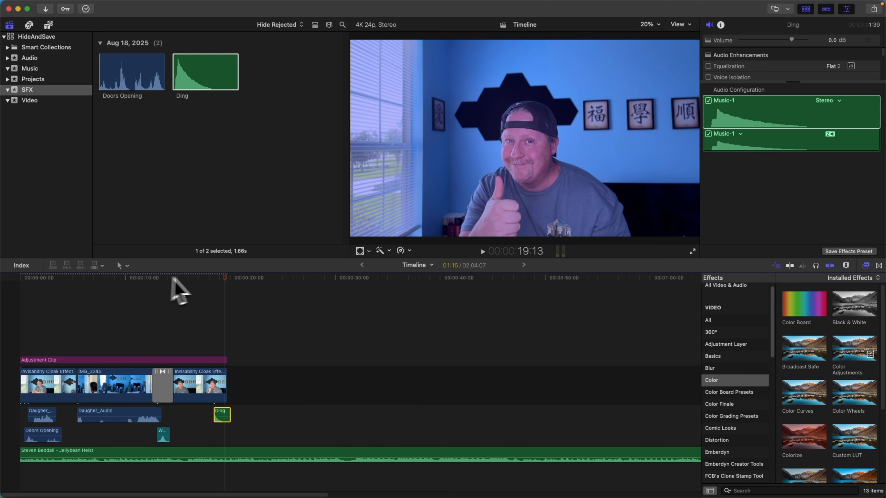
click(186, 277)
key(space)
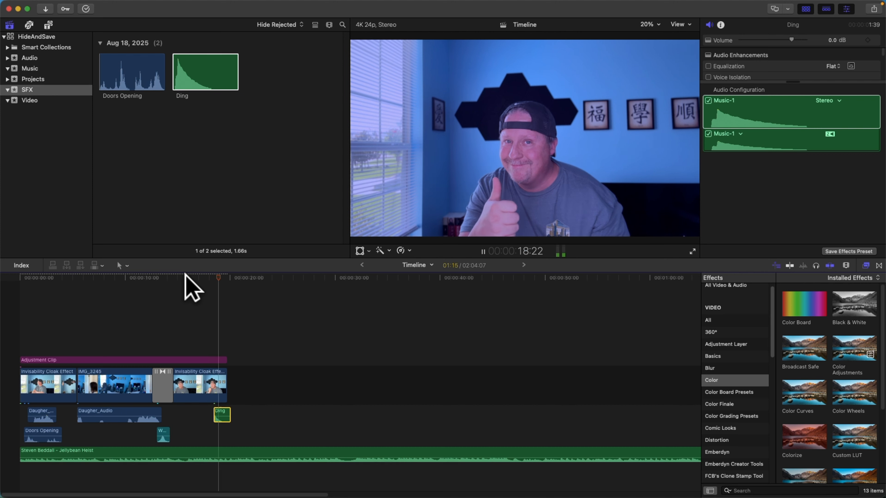
key(space)
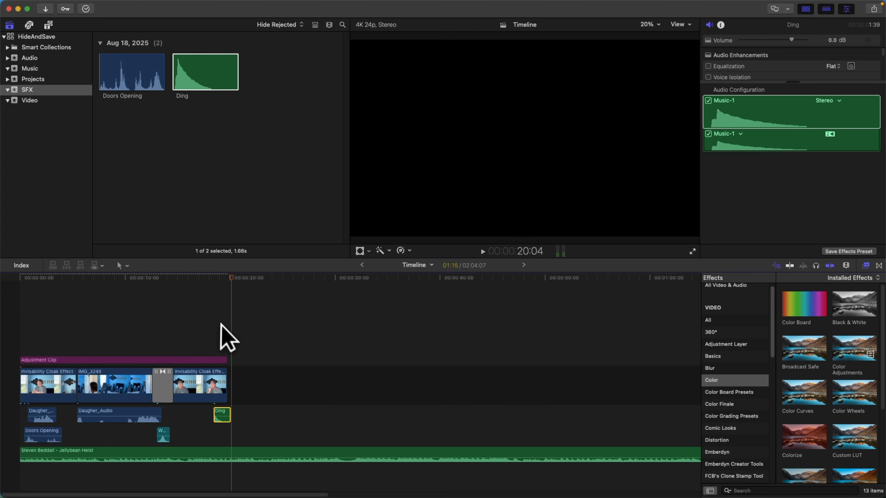
Step: Brighten the IMG_3245 clip with exposure 28 and brightness 31, and skim the neighbouring clips to compare
drag(32, 284, 109, 285)
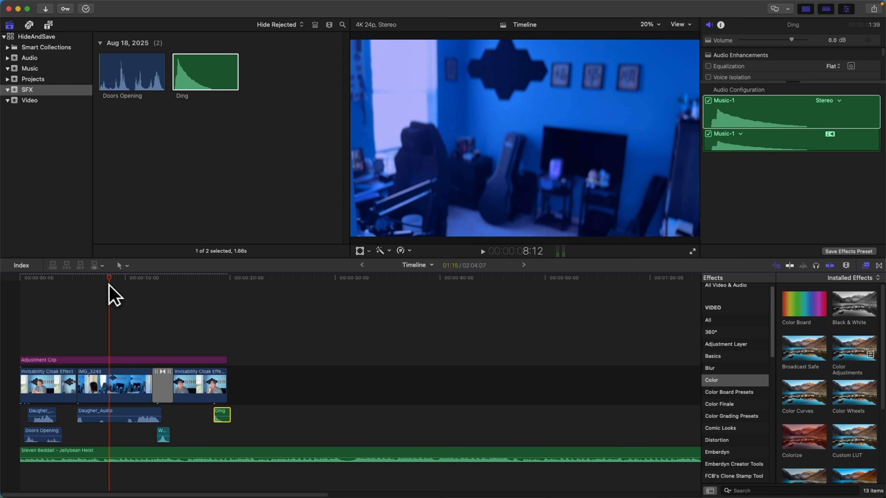
click(113, 390)
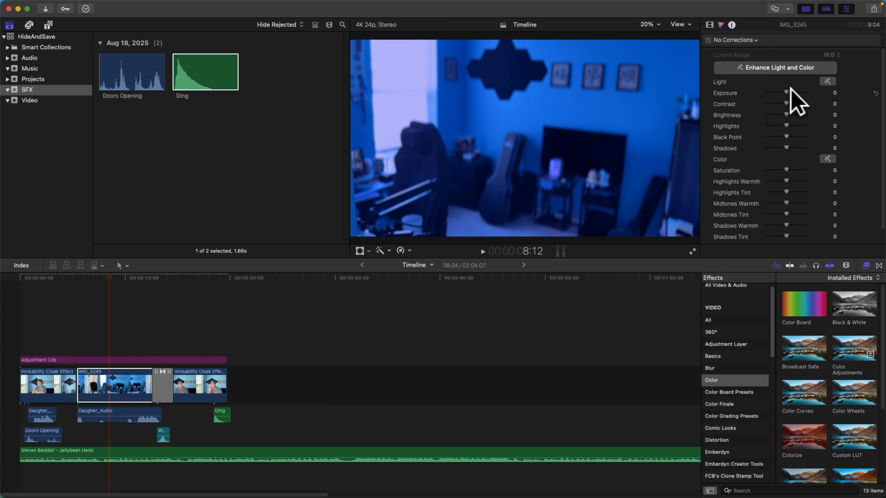
drag(790, 89, 795, 101)
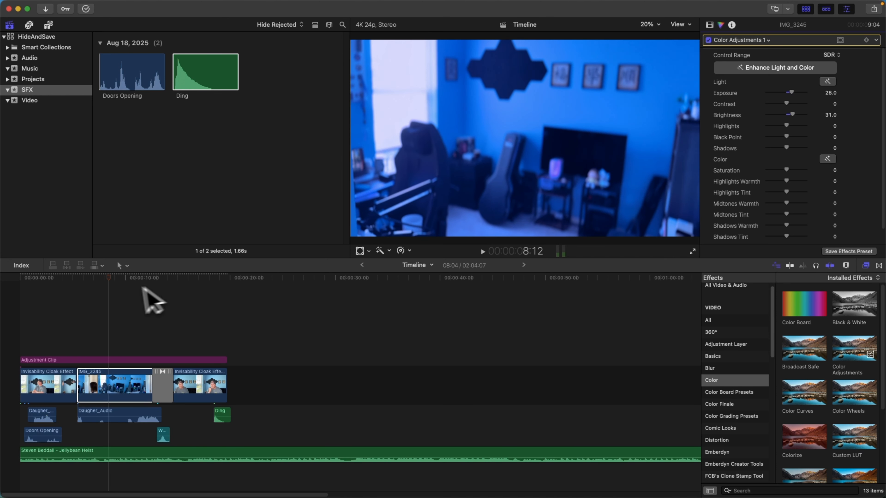
drag(109, 274, 33, 278)
drag(64, 277, 185, 279)
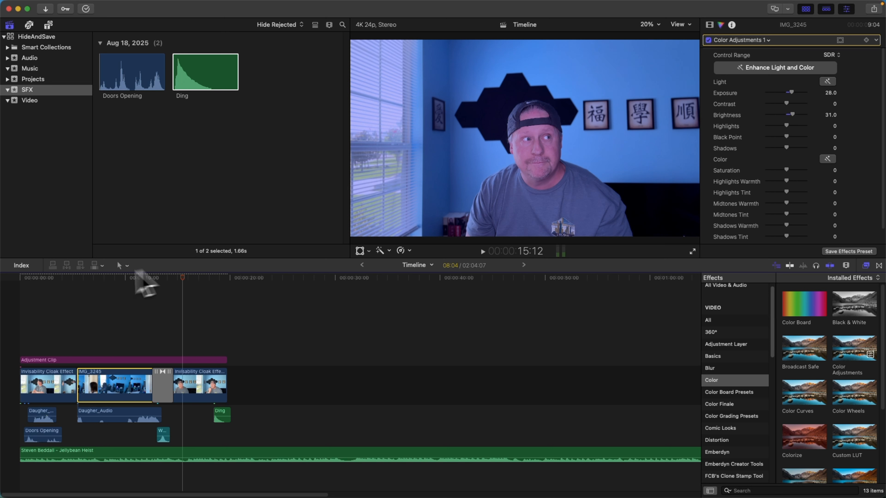
Step: Set the adjustment clip's Colorize intensity to 21 and play the project back
click(122, 359)
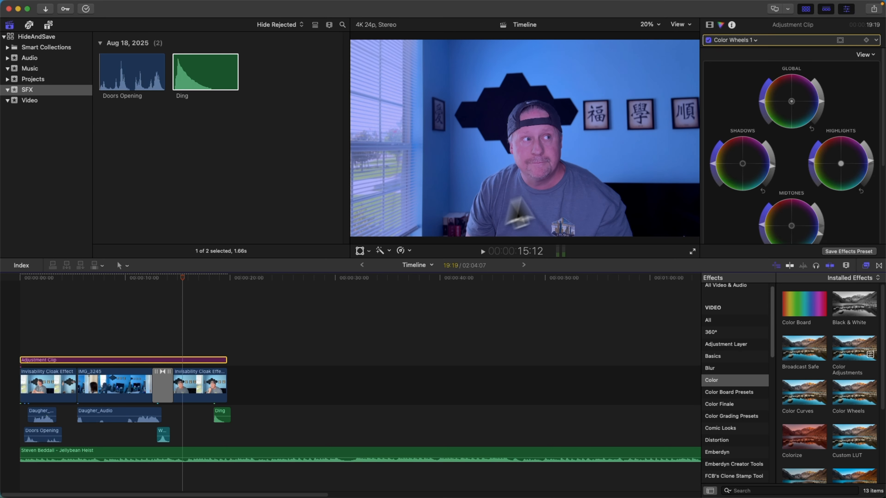
click(709, 25)
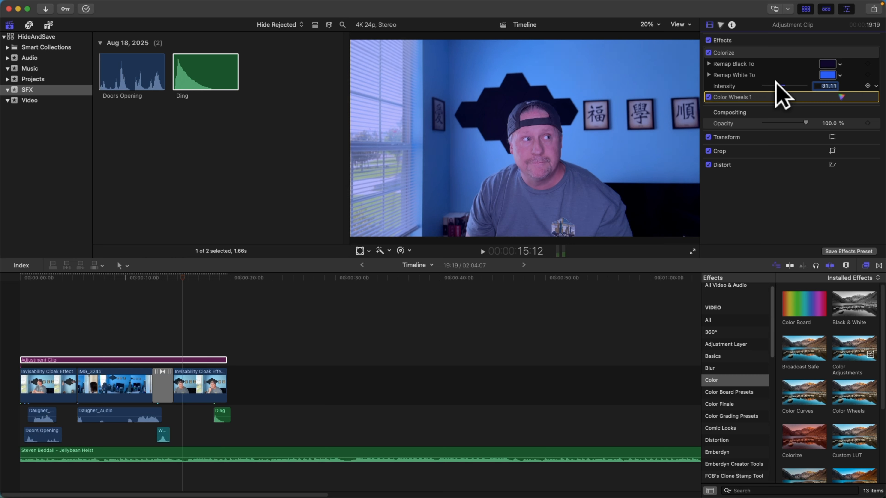
drag(775, 81, 770, 80)
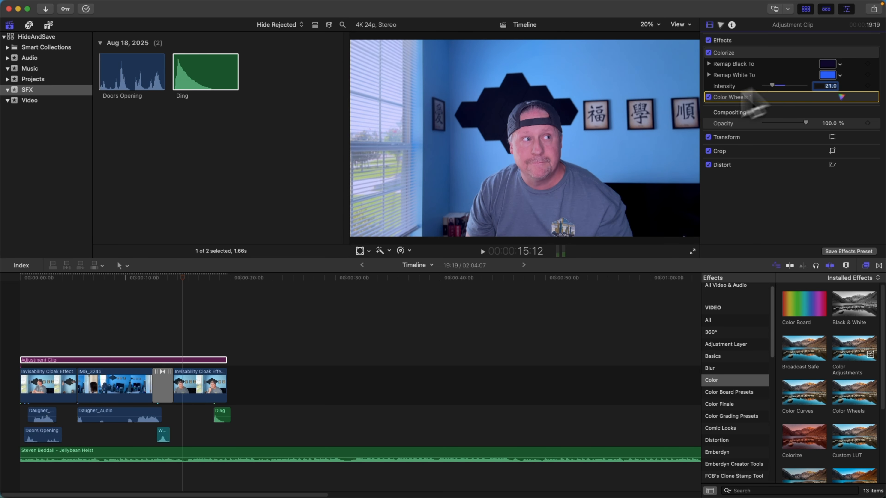
key(space)
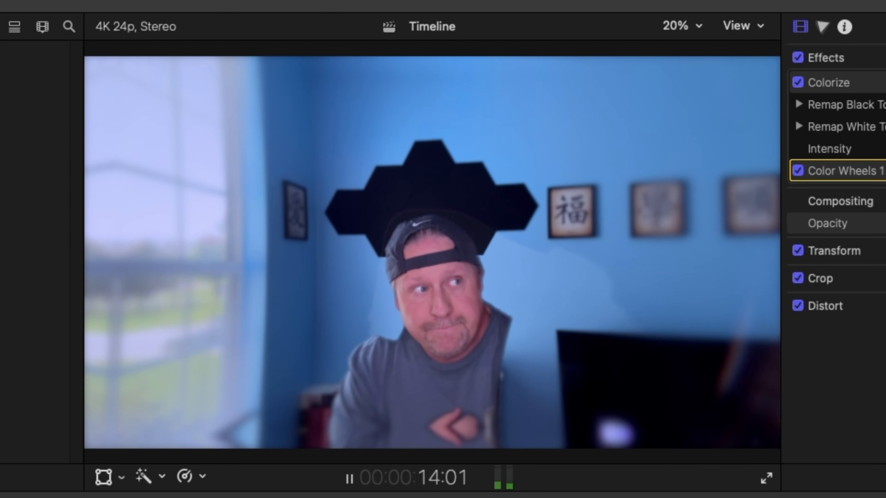
key(space)
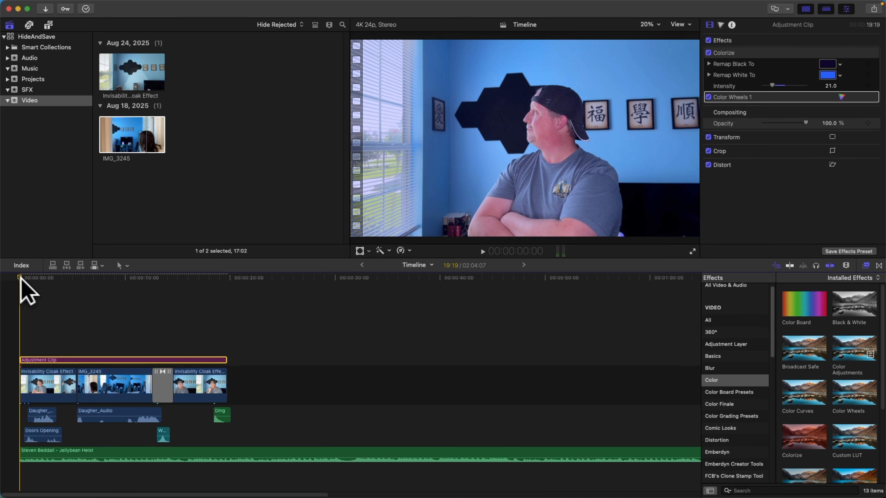
drag(20, 275, 1, 284)
key(space)
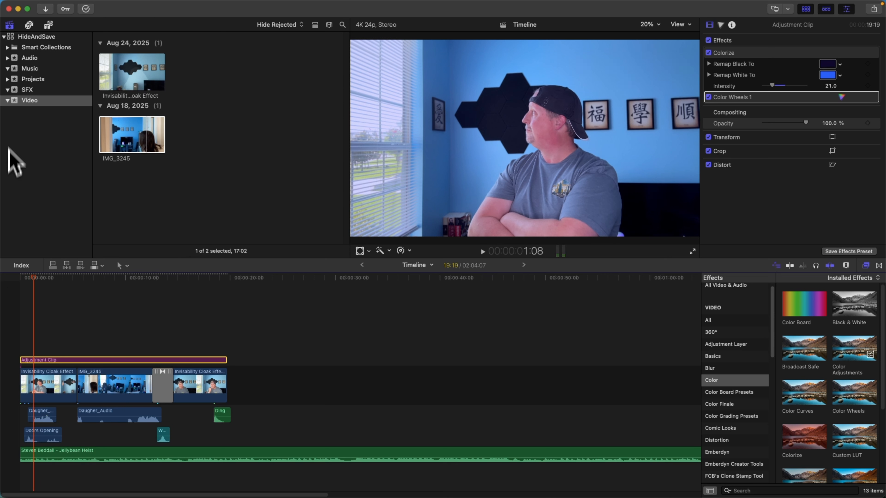
Step: Add the Pro Burns title from FCB's Pro Zooms above the adjustment clip at the project's start and trim it to the first clip's end
click(49, 24)
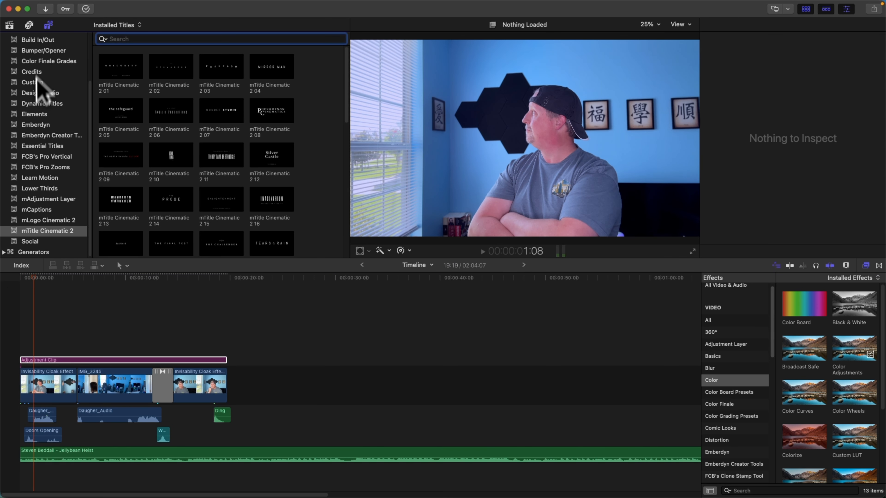
scroll(37, 78, up, 3)
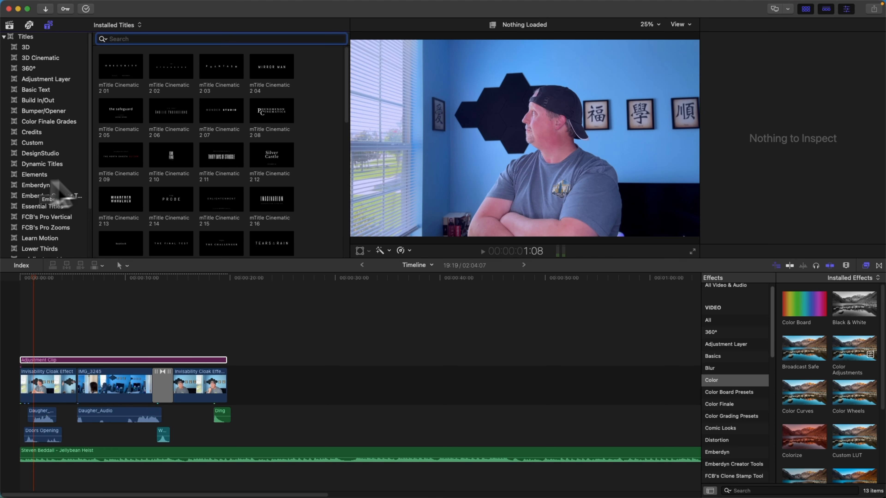
scroll(45, 175, down, 2)
click(21, 196)
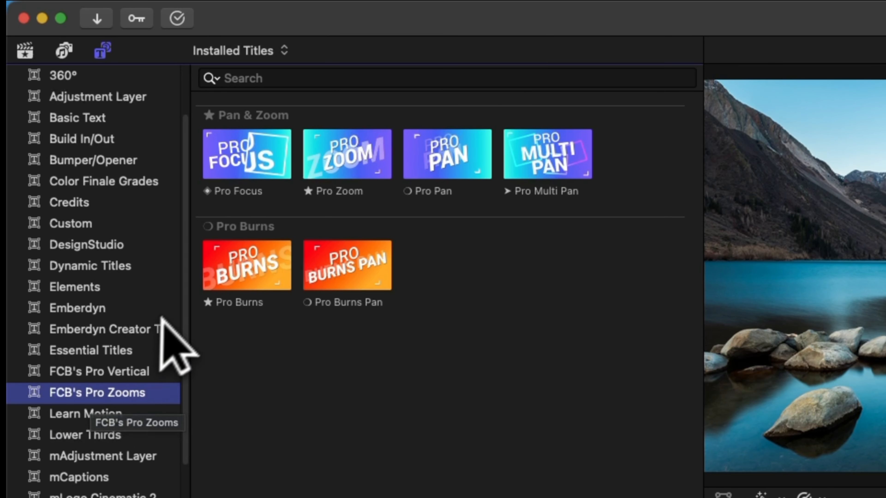
click(210, 303)
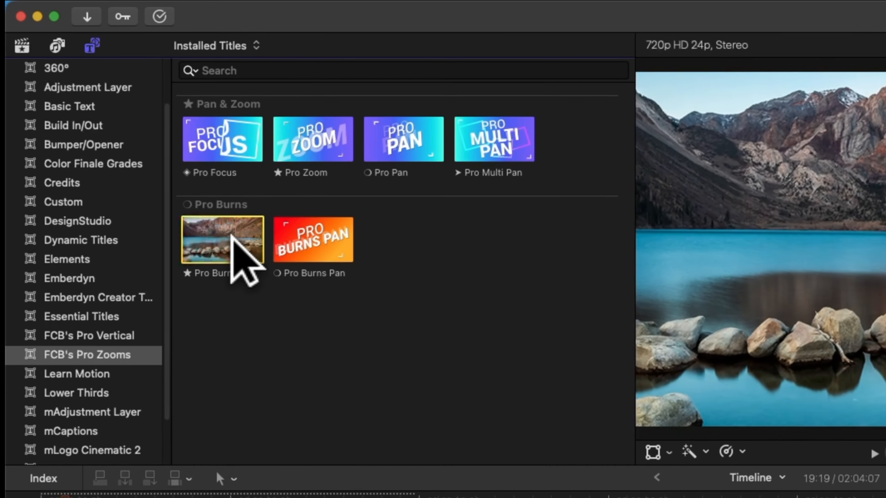
drag(256, 274, 192, 457)
drag(98, 240, 18, 344)
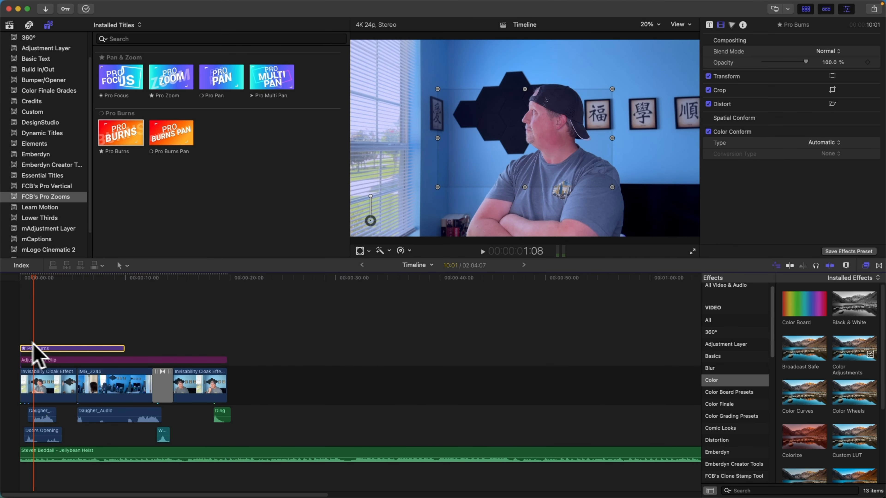
drag(116, 348, 75, 348)
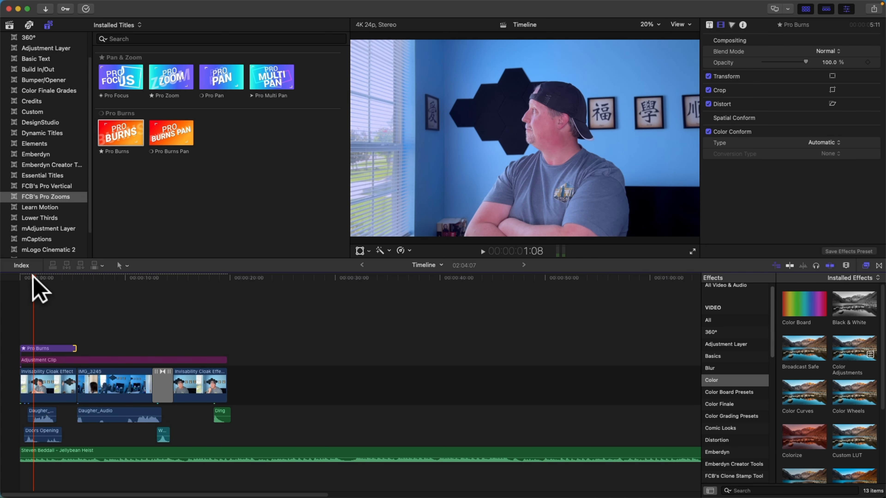
Step: Enlarge the Pro Burns target frame for a gentler zoom on the first clip and play it from the start
drag(33, 275, 58, 275)
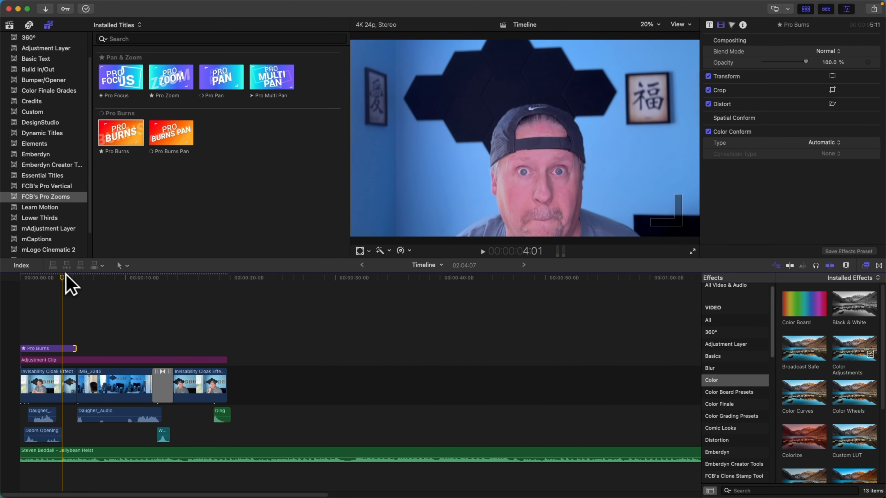
click(57, 348)
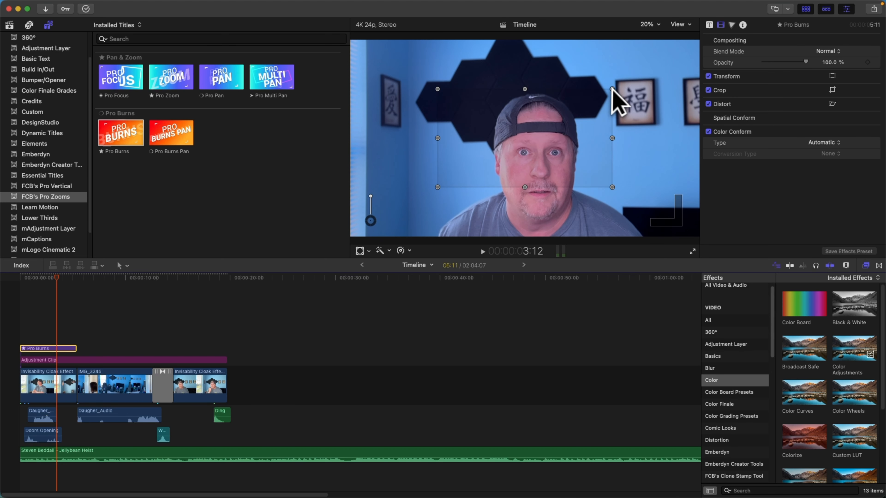
drag(612, 87, 654, 65)
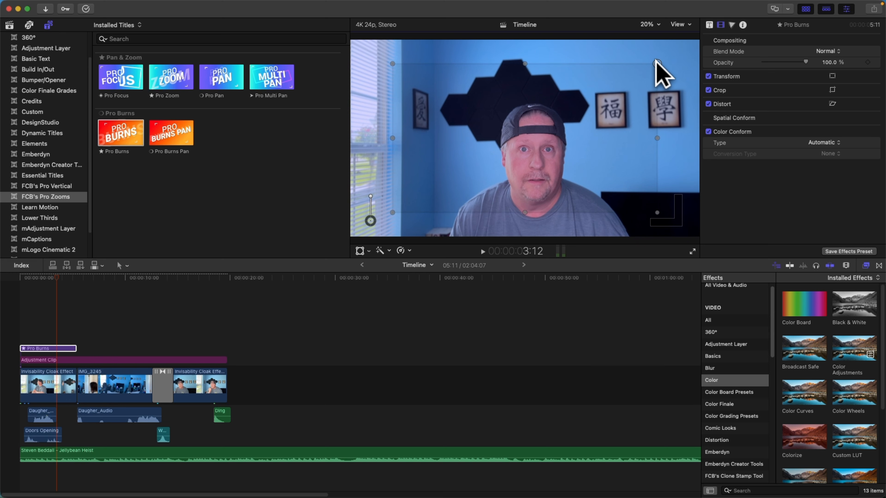
drag(57, 274, 17, 275)
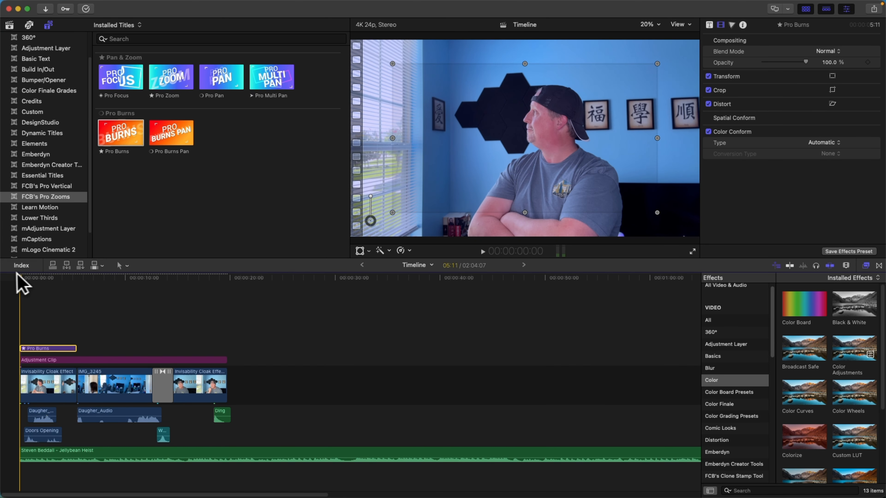
key(space)
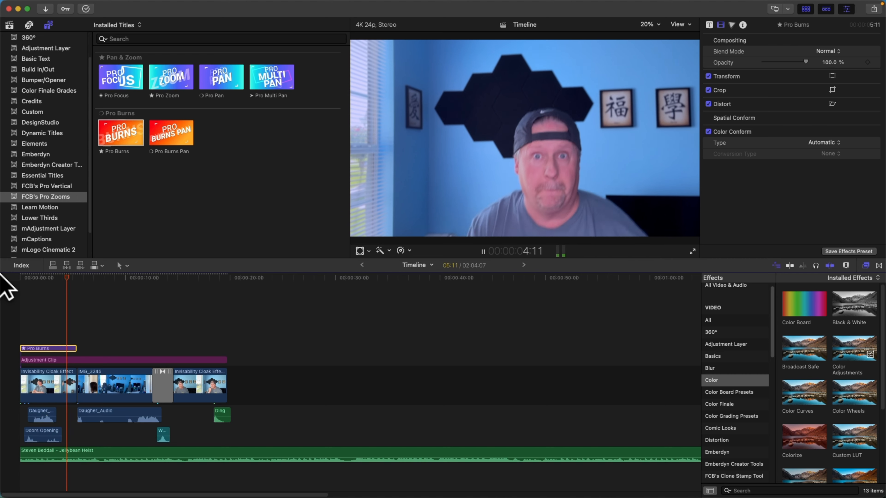
key(space)
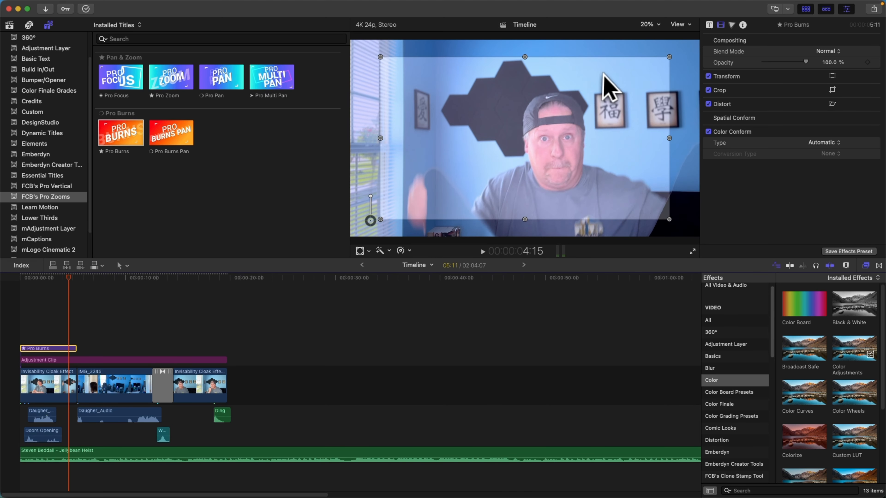
Step: Widen the Pro Burns frame further, close to the picture's edges, and play the opening again
drag(659, 61, 688, 44)
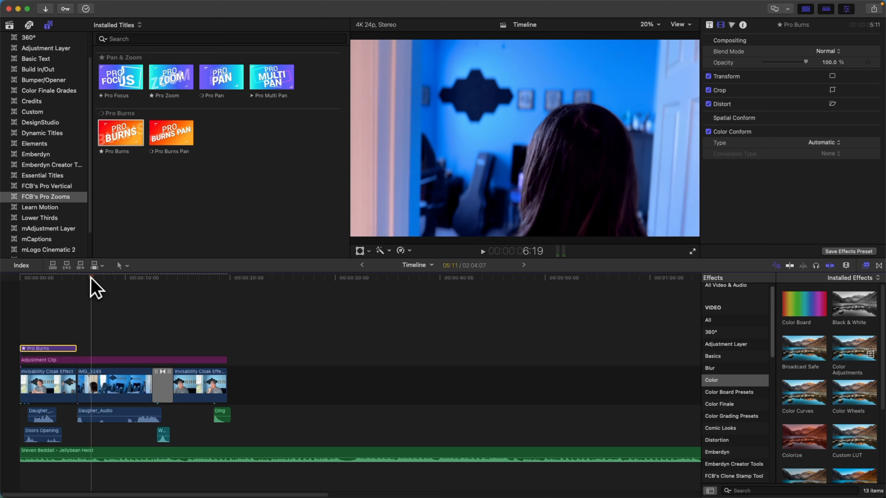
key(Home)
key(space)
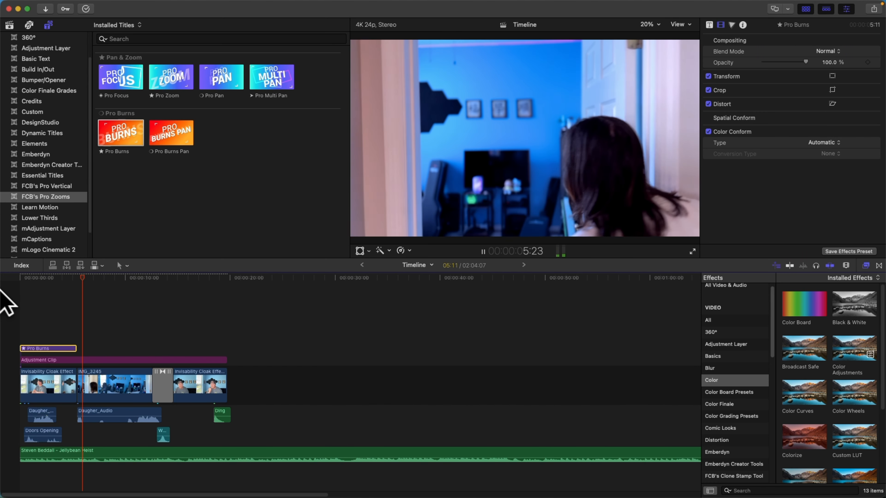
key(space)
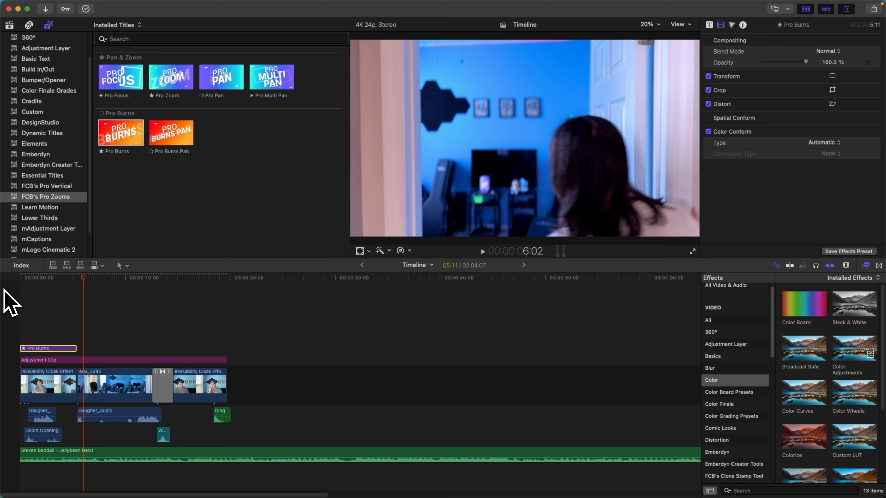
Step: Paste a copy of the Pro Burns title above the adjustment clip at 13:15 and extend it to the last clip's end
drag(85, 276, 202, 276)
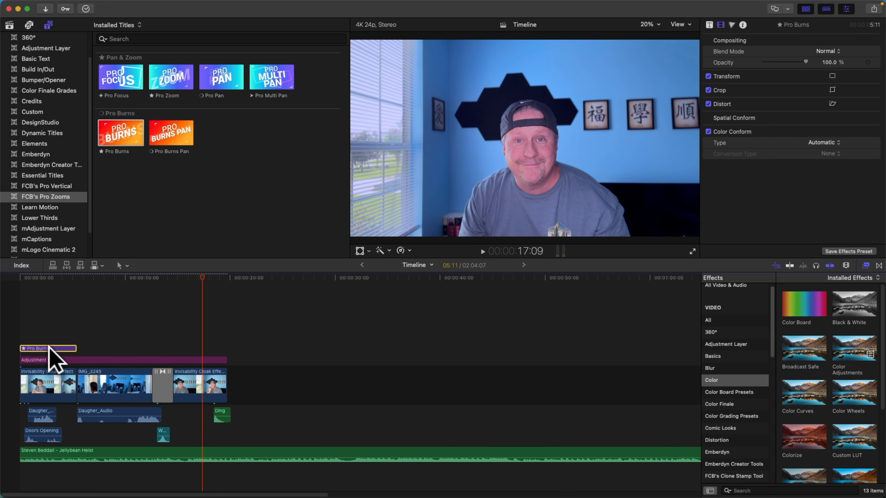
drag(199, 274, 165, 279)
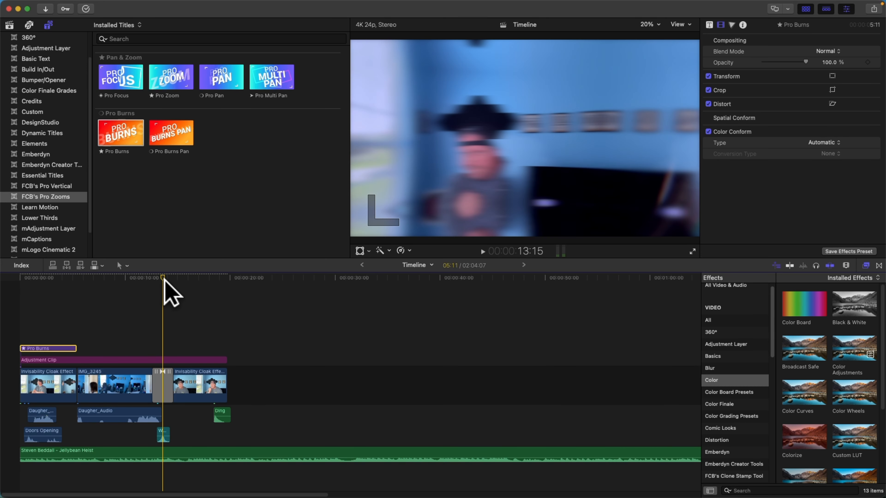
key(super+v)
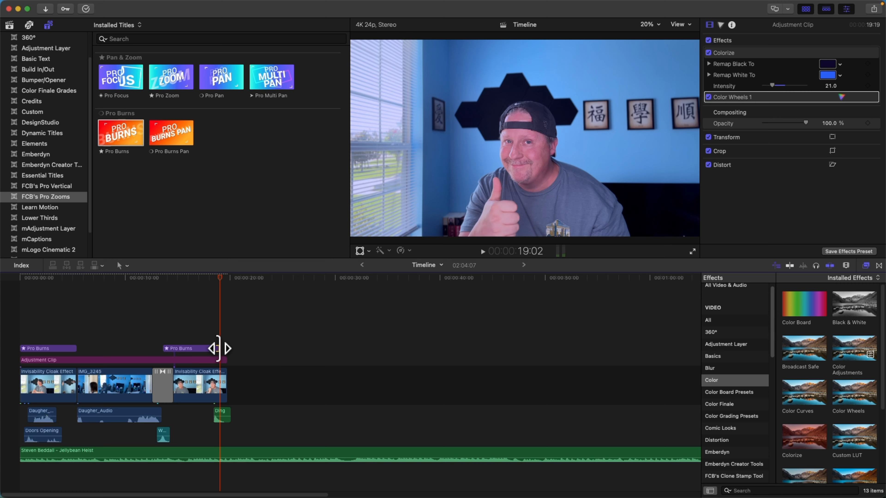
drag(218, 348, 226, 348)
click(193, 348)
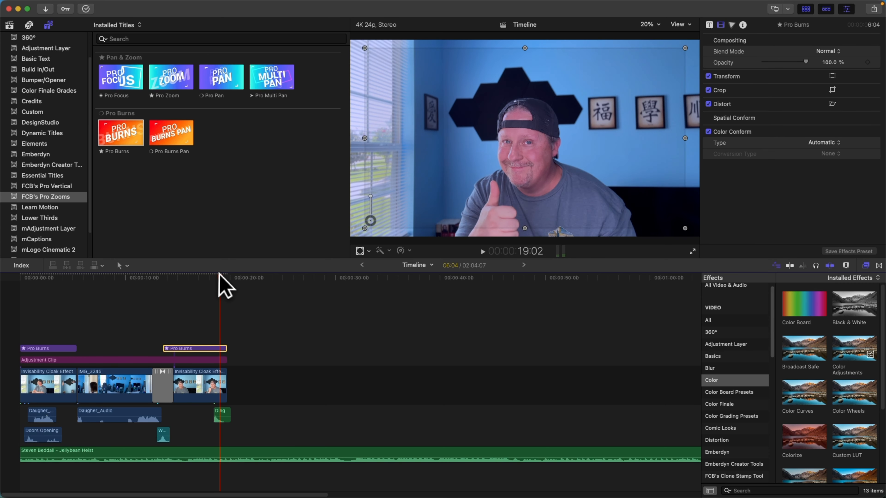
Step: Turn on Reverse for the second Pro Burns title and play the last part of the project
drag(219, 274, 179, 276)
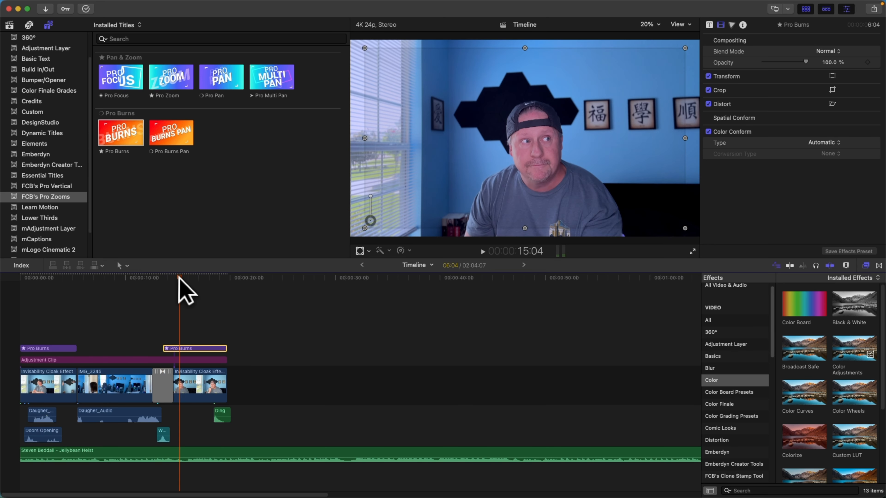
click(709, 24)
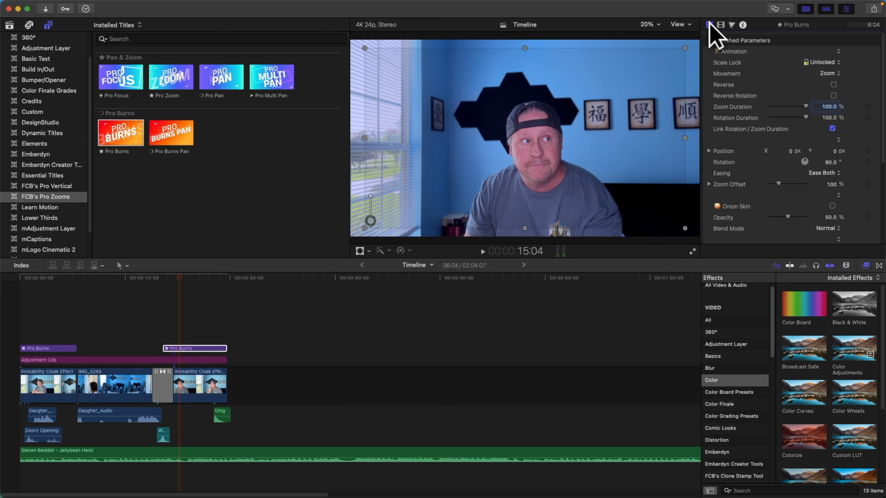
click(833, 84)
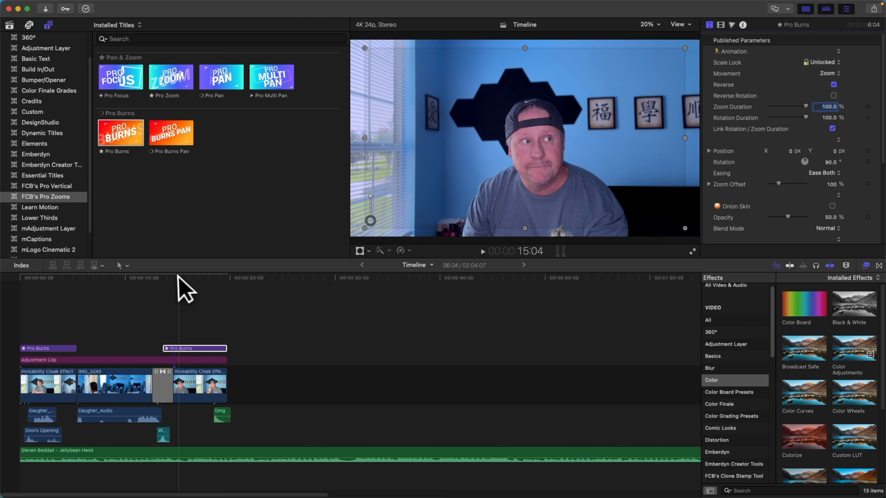
key(space)
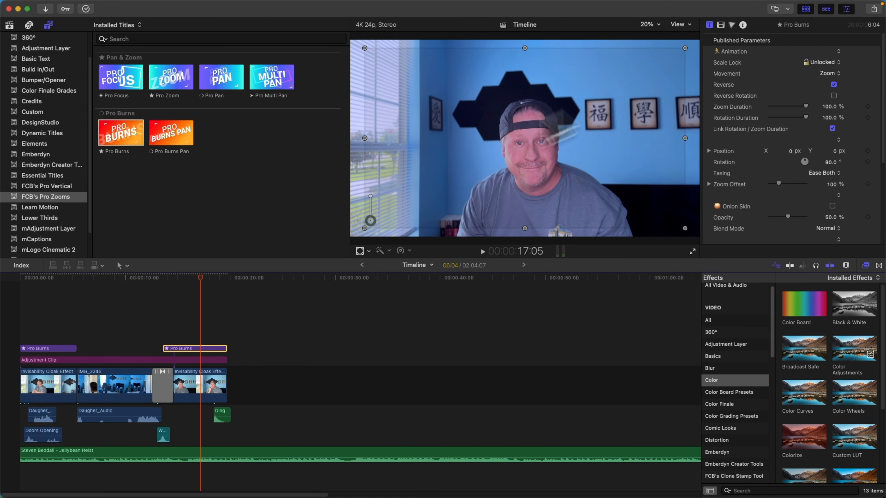
click(174, 279)
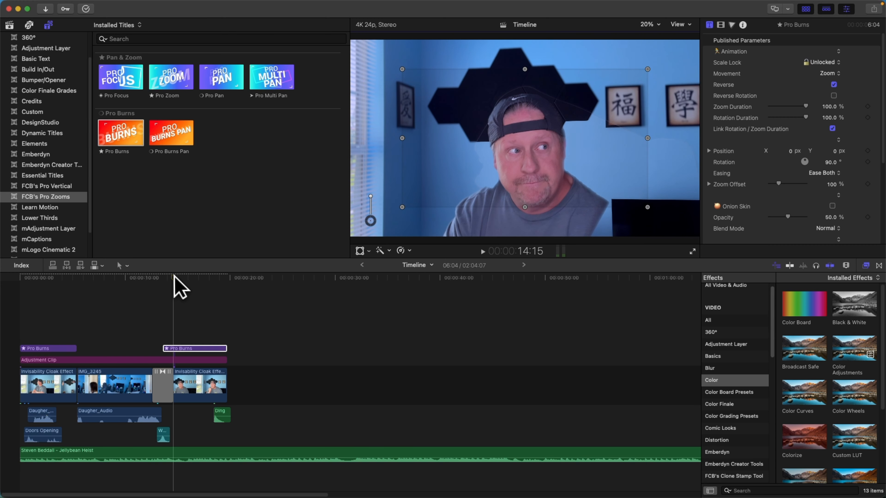
click(120, 278)
key(space)
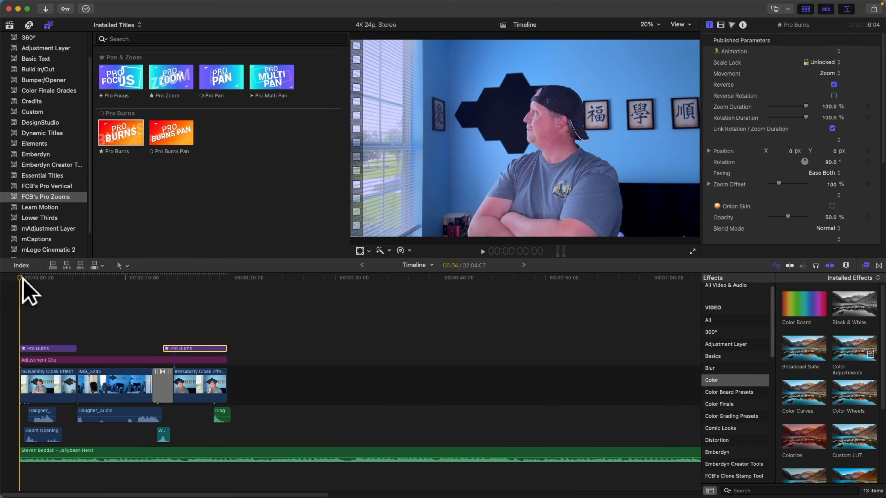
Step: Add the mTitle Cinematic 2 29 title above the first Pro Burns title at the project's start
scroll(45, 143, up, 3)
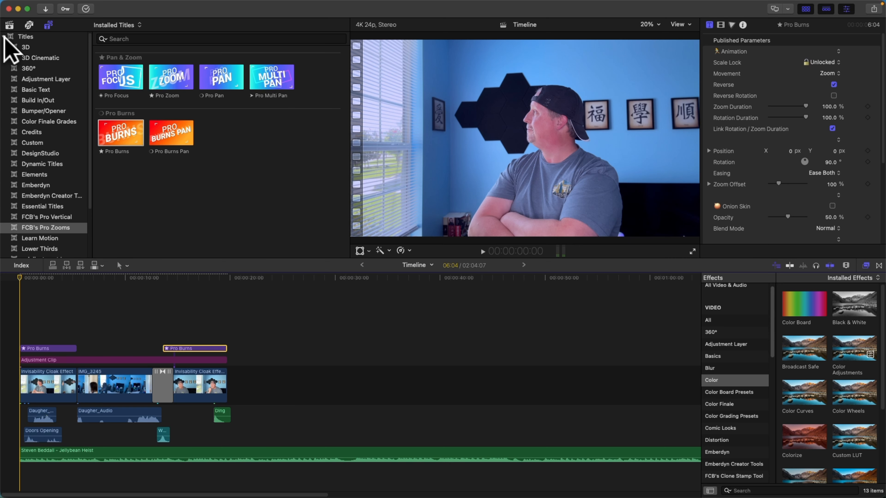
scroll(40, 99, down, 6)
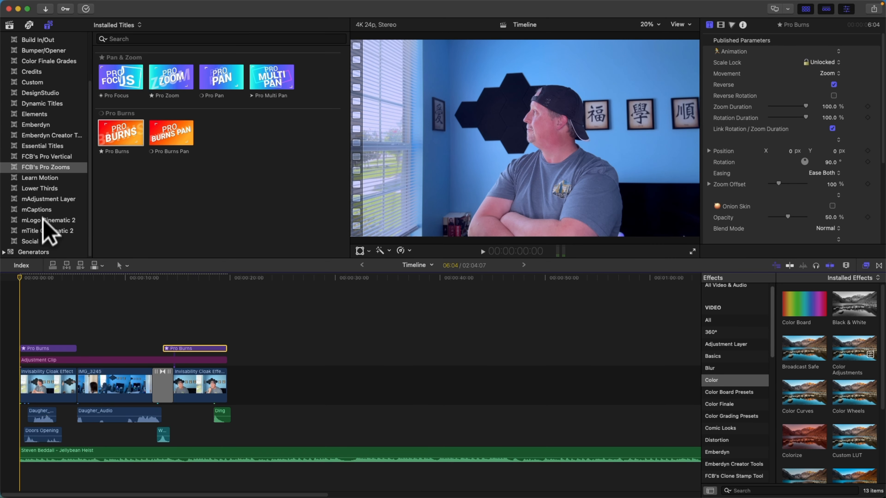
click(41, 229)
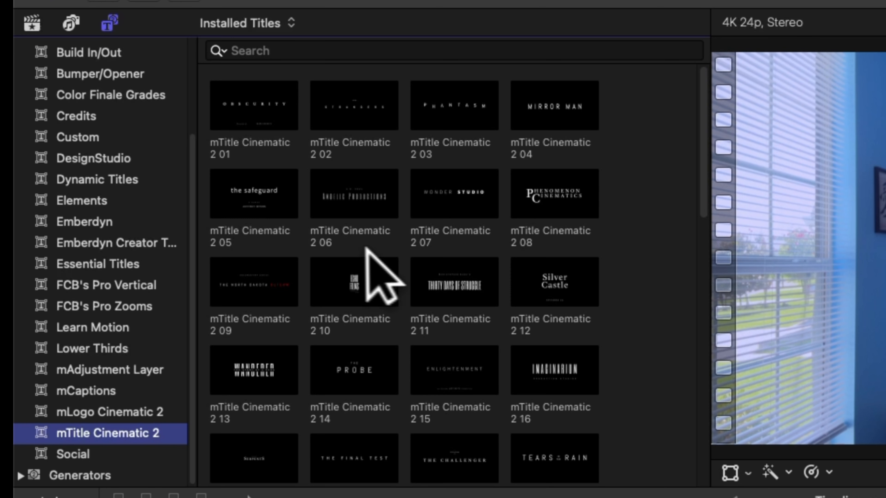
scroll(337, 259, down, 4)
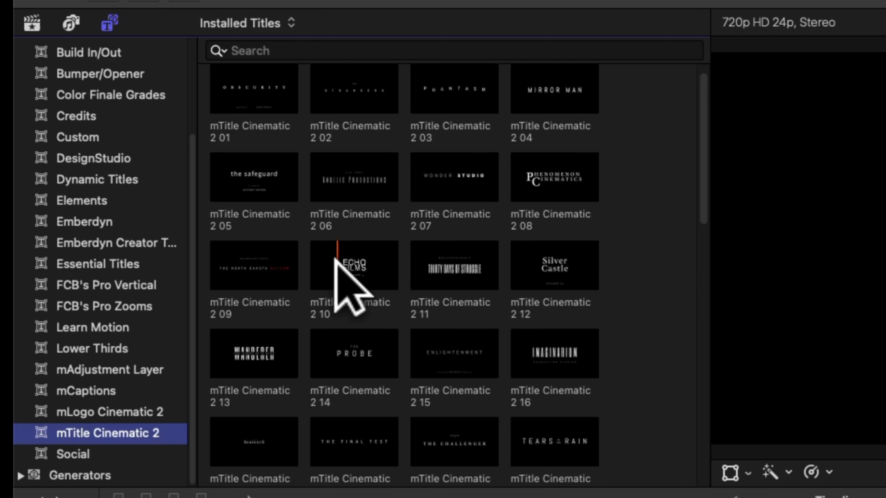
scroll(361, 212, down, 15)
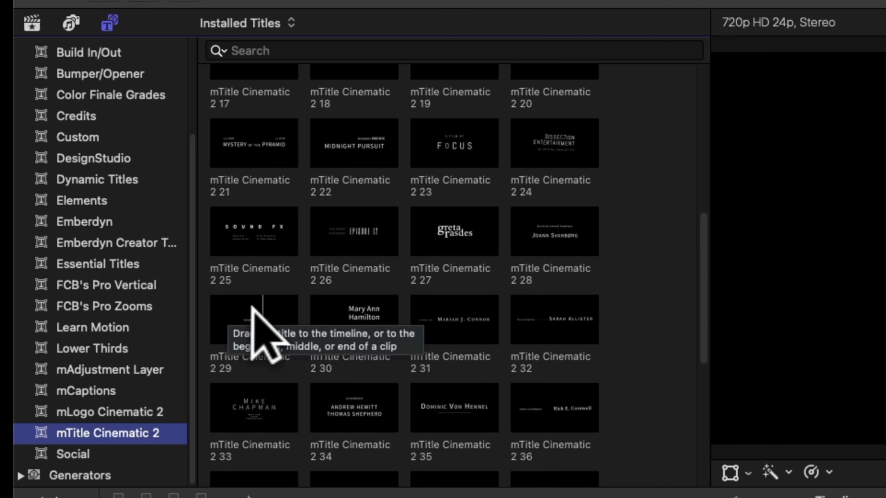
drag(246, 307, 137, 497)
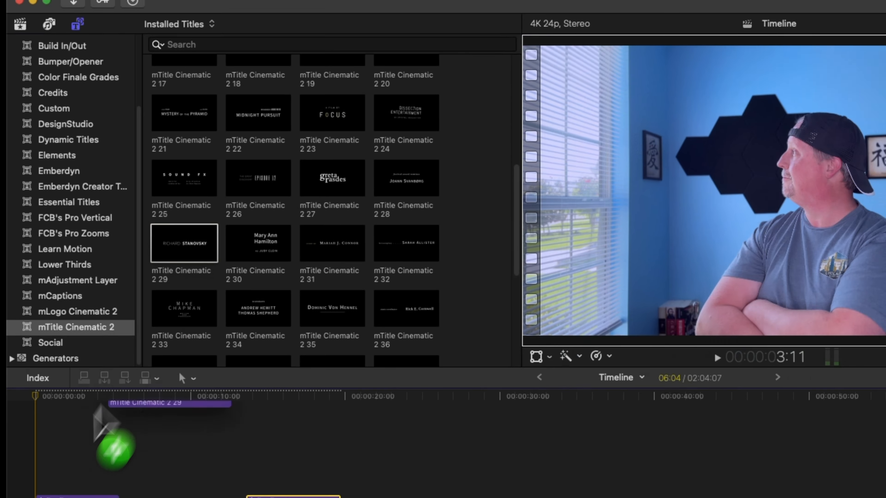
drag(97, 407, 27, 476)
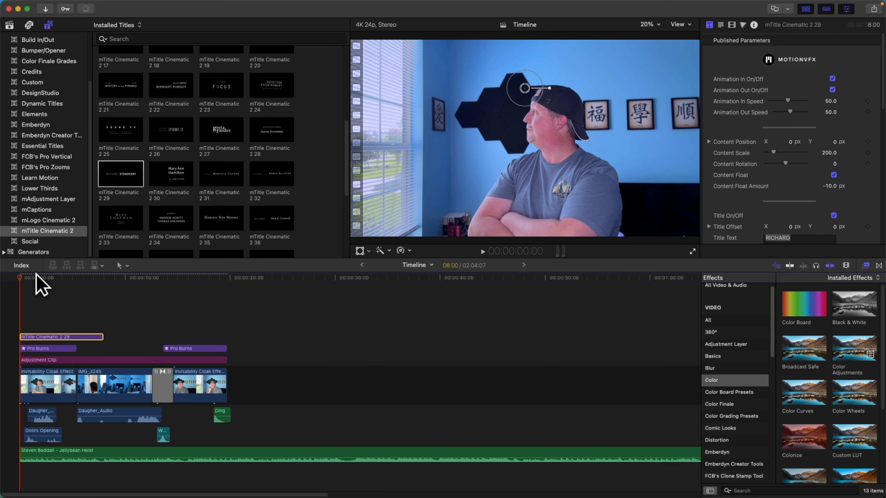
Step: Preview the cinematic title from the start and move it to the picture's left side, at a content position X of about -0.48
key(space)
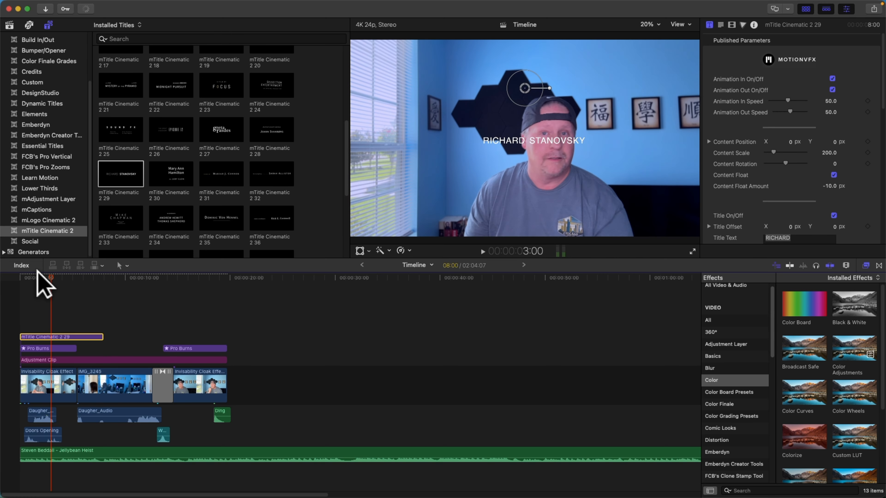
key(Home)
key(space)
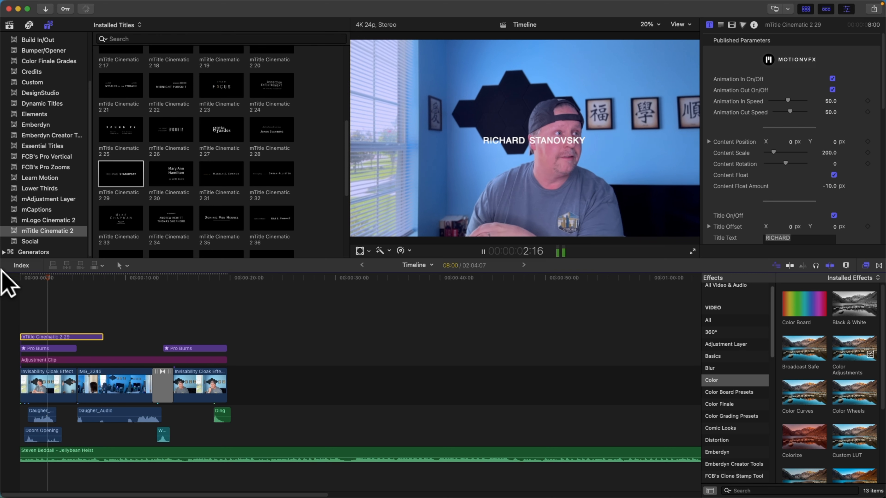
key(space)
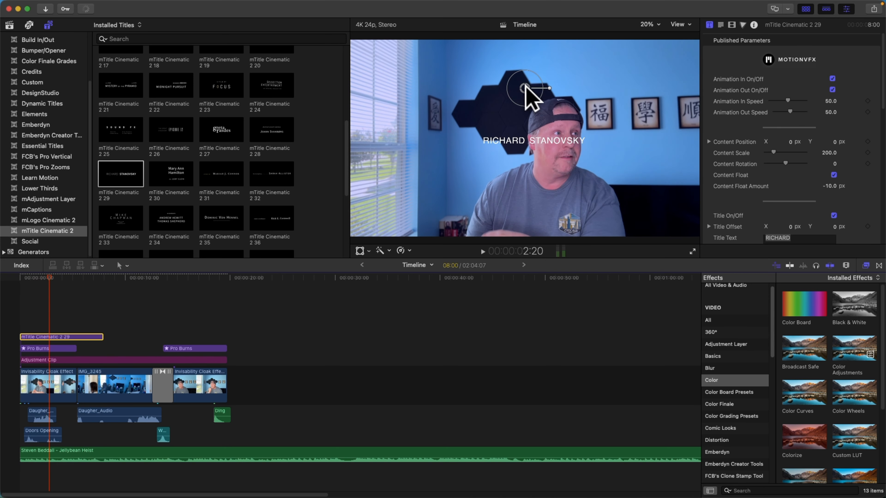
drag(525, 88, 429, 89)
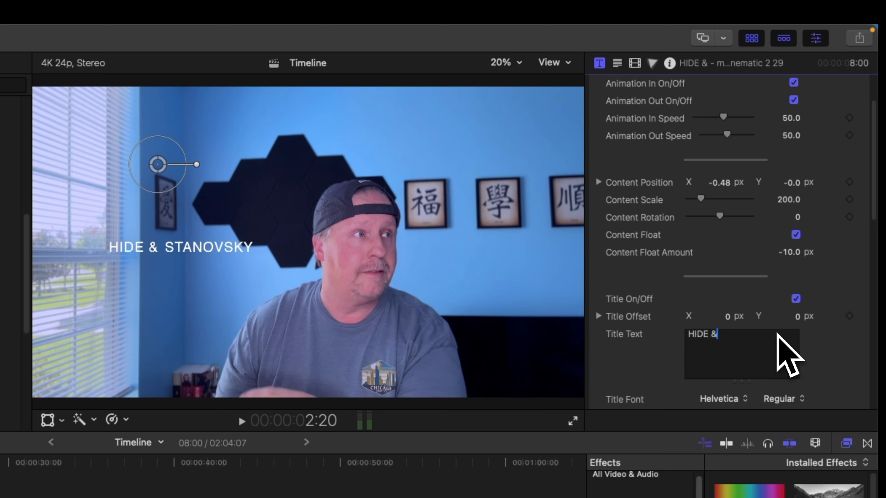
Step: Set the title text to HIDE and the subtitle text to "& SAVE", with the subtitle font in Helvetica Bold
scroll(774, 331, down, 4)
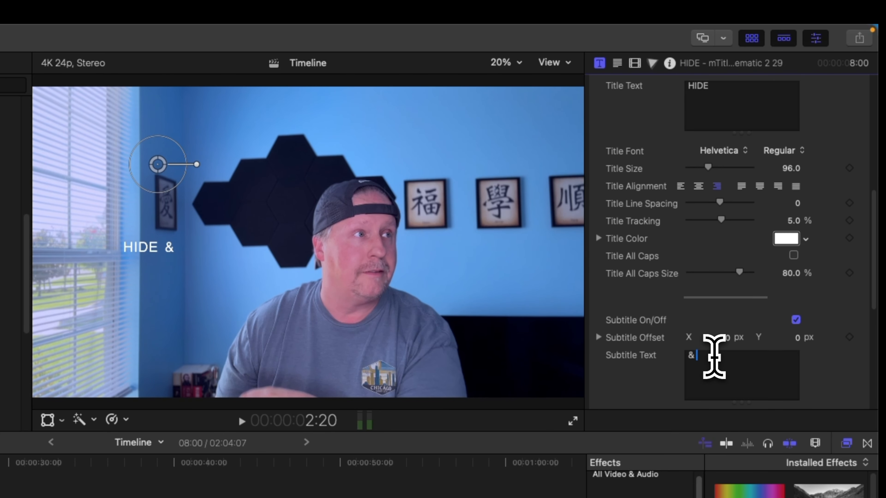
scroll(713, 356, down, 5)
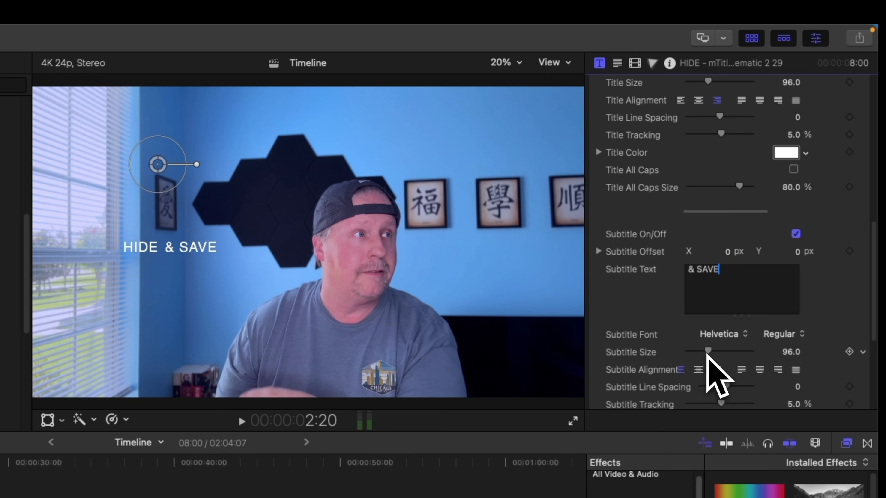
click(781, 335)
click(789, 403)
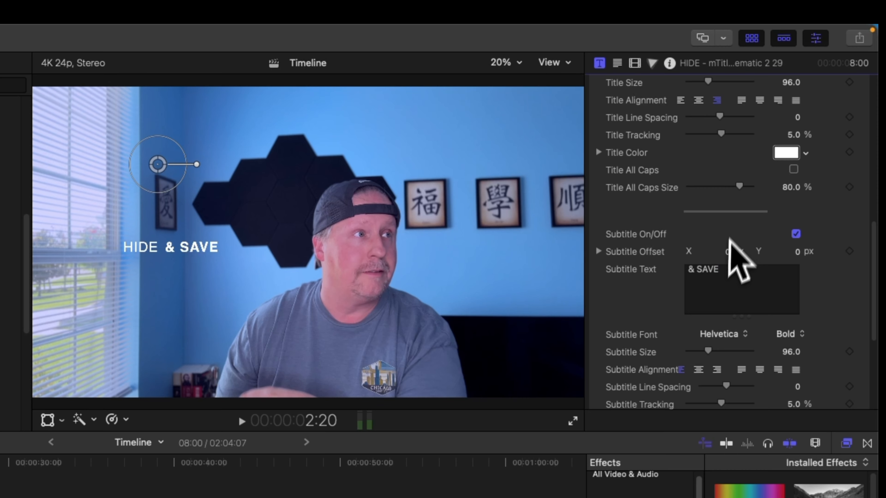
Step: Set the title's Content Scale to 314 and move it slightly up, to a content position of about X -0.49, Y 0.07
scroll(732, 258, up, 10)
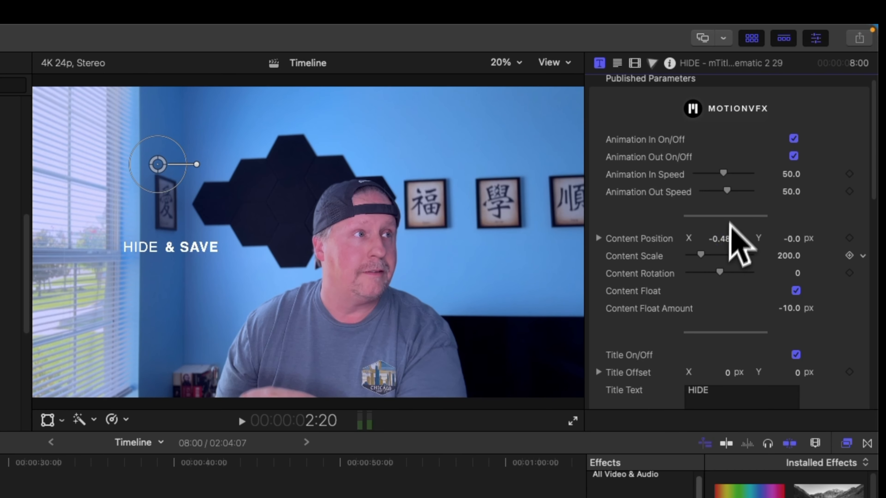
drag(702, 255, 709, 256)
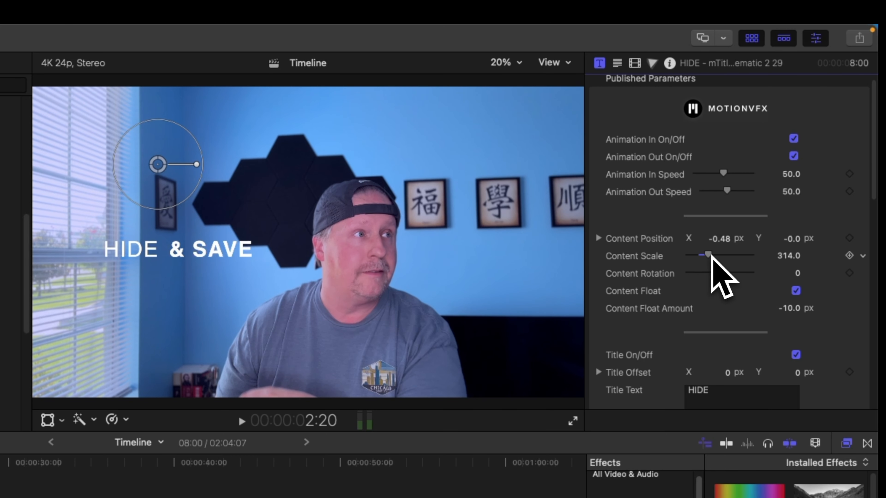
drag(164, 158, 157, 136)
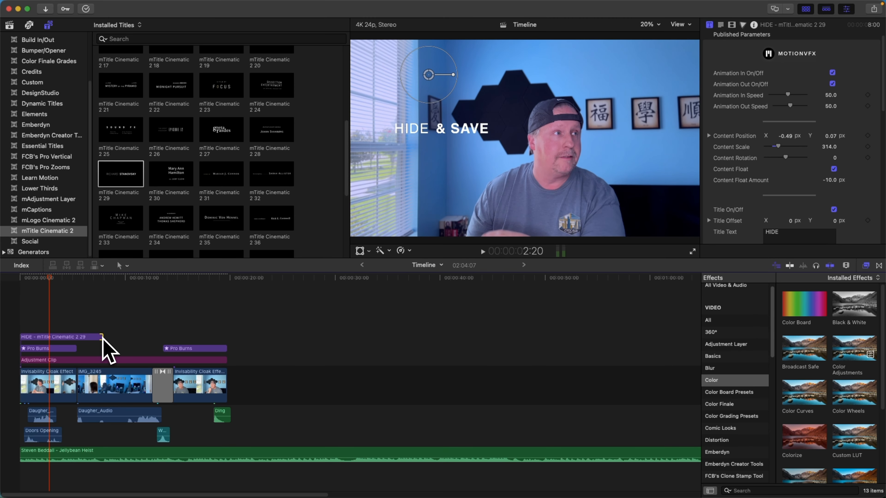
Step: Trim the HIDE & SAVE title to the first clip's end and play the opening from the start
drag(102, 336, 76, 341)
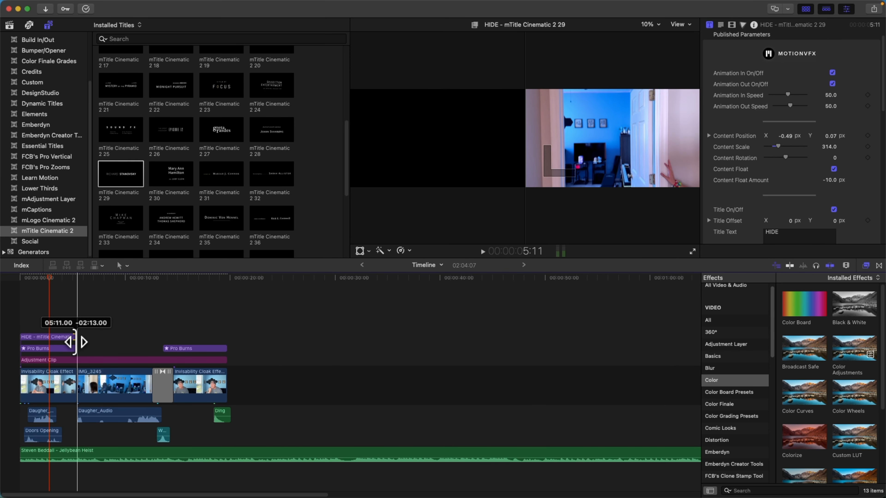
drag(49, 280, 0, 283)
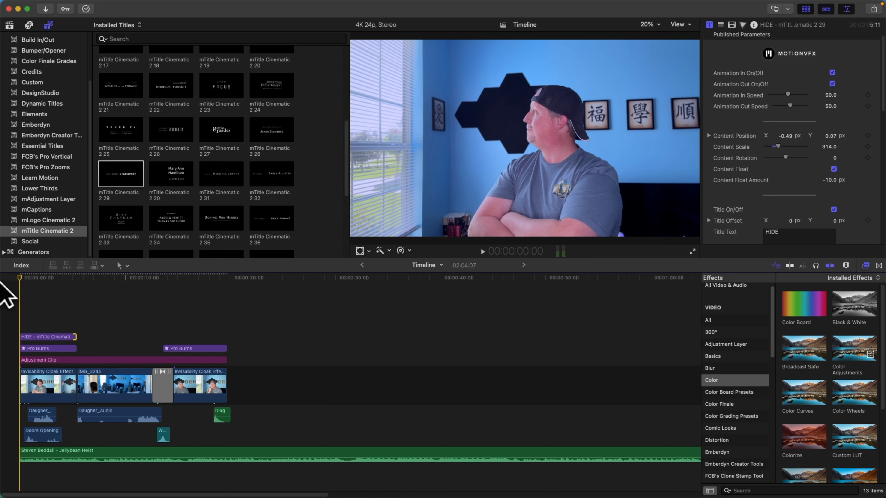
key(space)
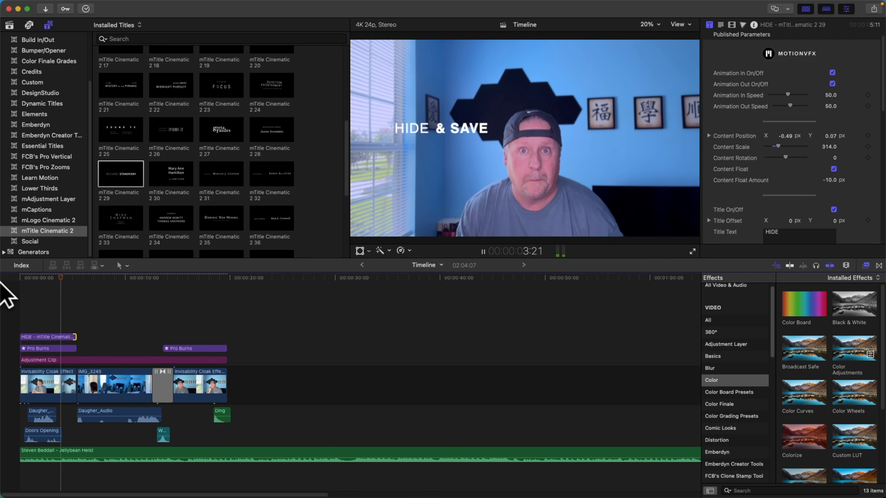
key(space)
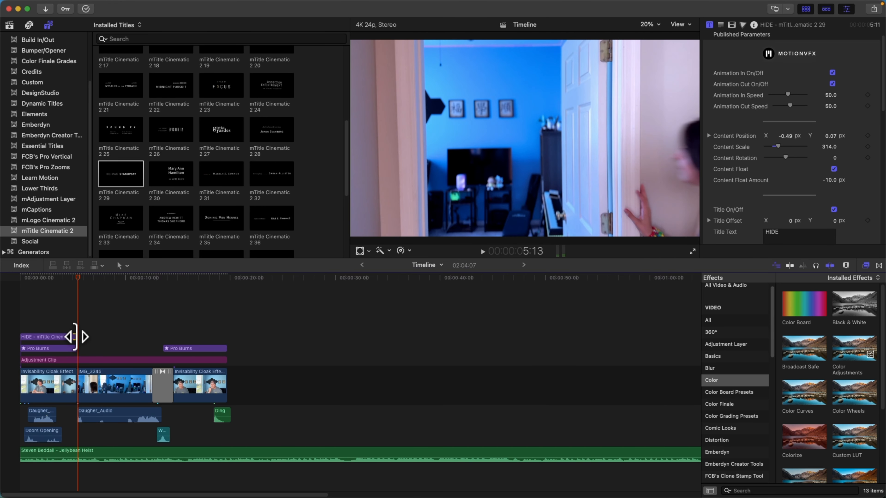
Step: Shorten the HIDE & SAVE title to a duration of 4:01 and replay the opening from the start
drag(75, 336, 63, 338)
drag(77, 278, 0, 278)
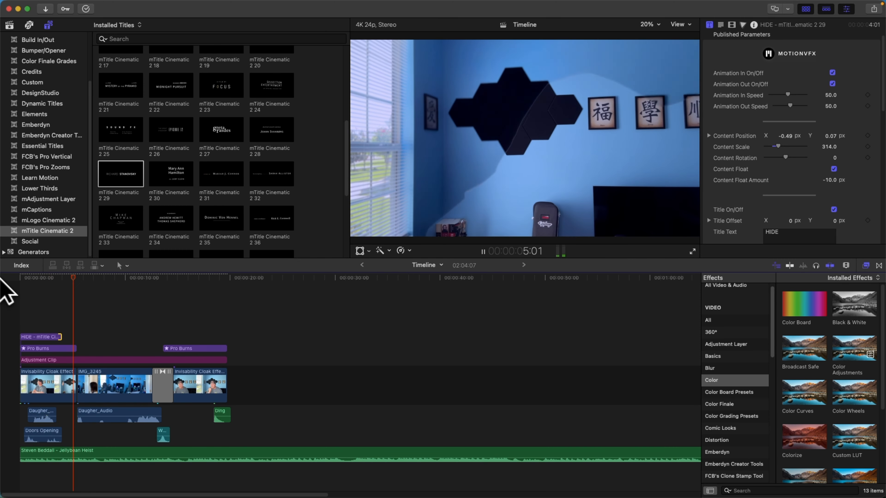
key(space)
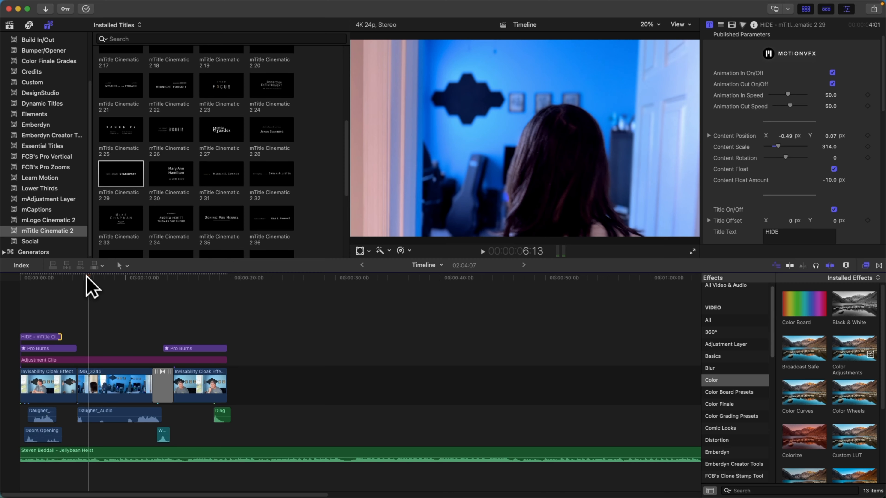
Step: Play the project from the transition into the last clip to review the closing zoom
drag(87, 275, 159, 270)
key(space)
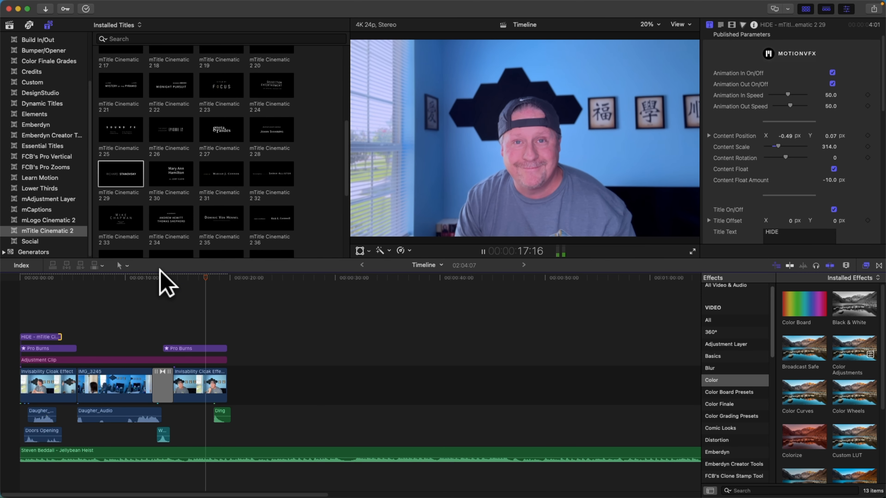
key(space)
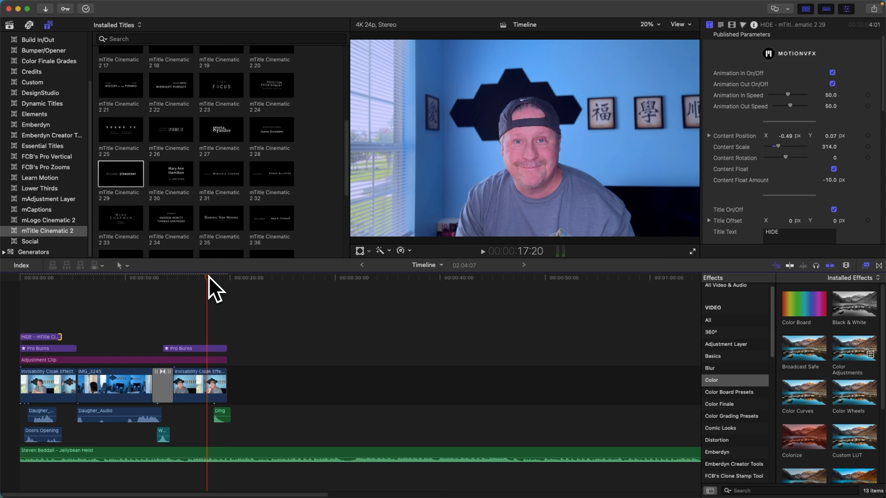
Step: Add the mTitle Cinematic 2 47 title above the closing Pro Burns and trim it to end with the last clip
scroll(175, 174, down, 5)
click(217, 190)
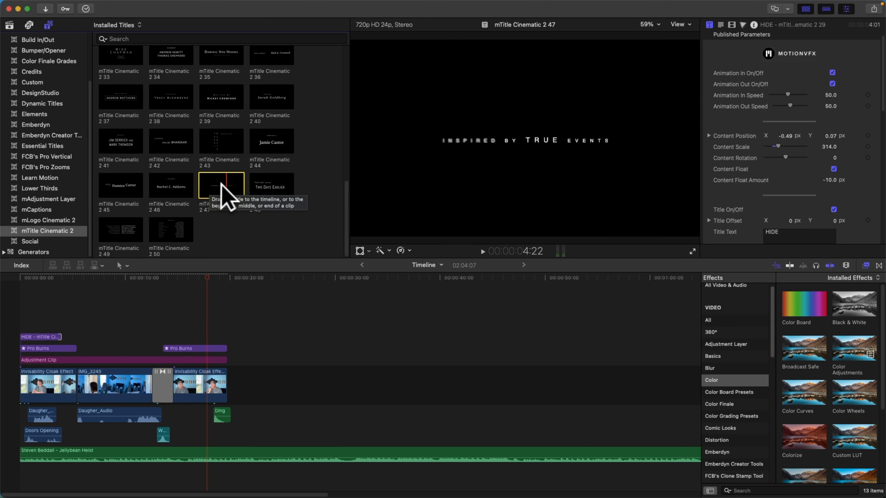
drag(219, 183, 169, 337)
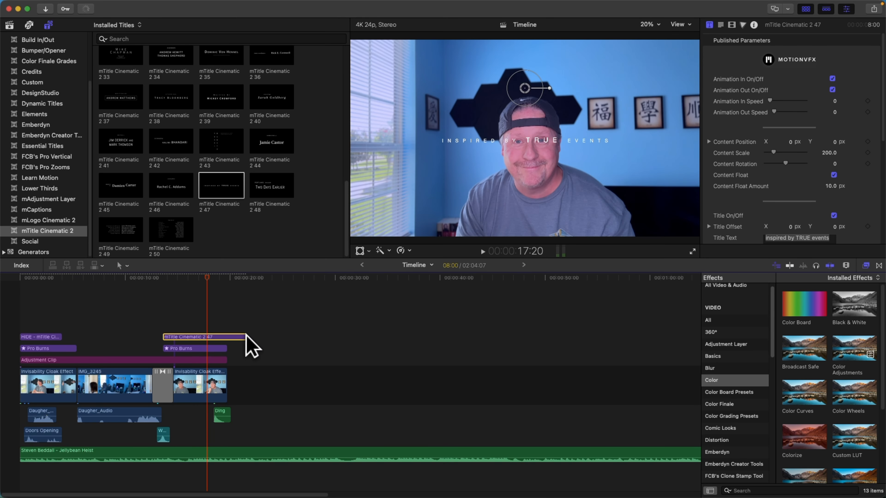
drag(246, 335, 226, 337)
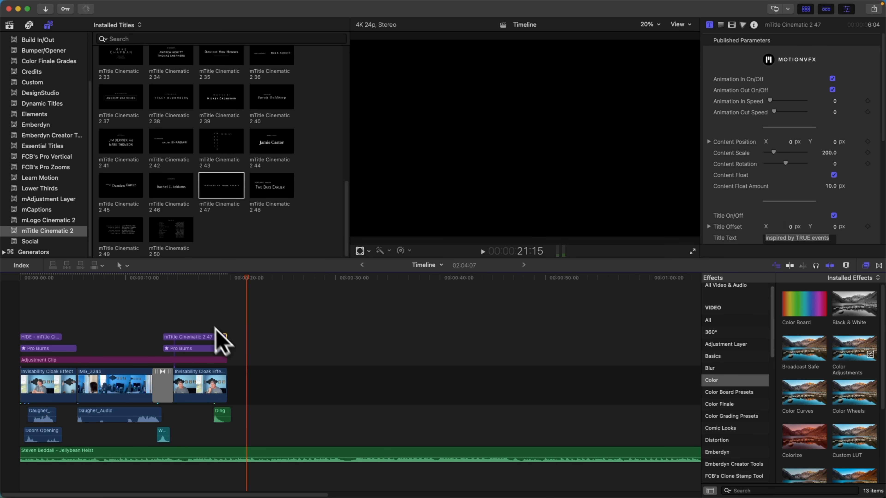
Step: Play the closing section from the start of the new title to preview its animation over the footage
click(163, 276)
key(space)
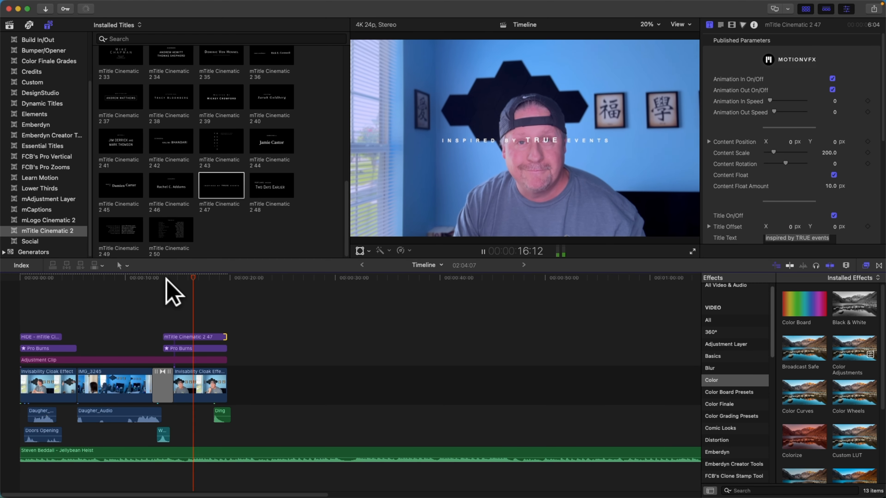
key(space)
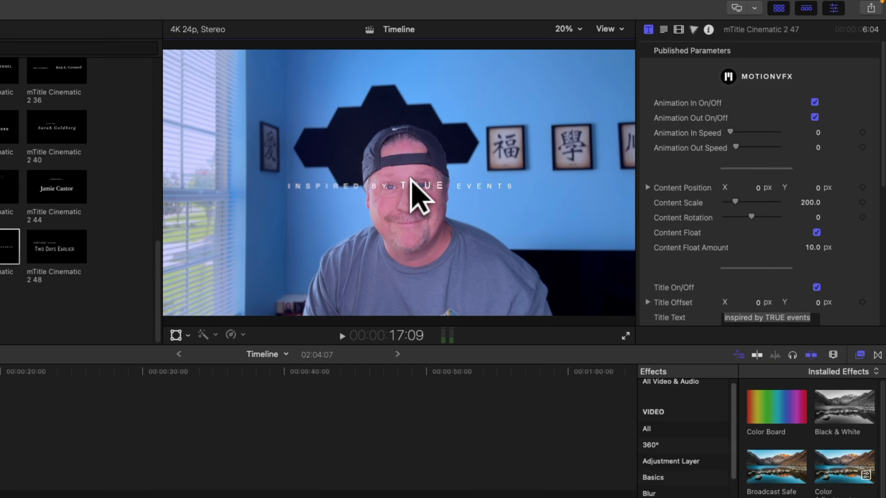
Step: Move the closing title down over the man's chest to a content position of X 0, about Y -0.37
click(539, 137)
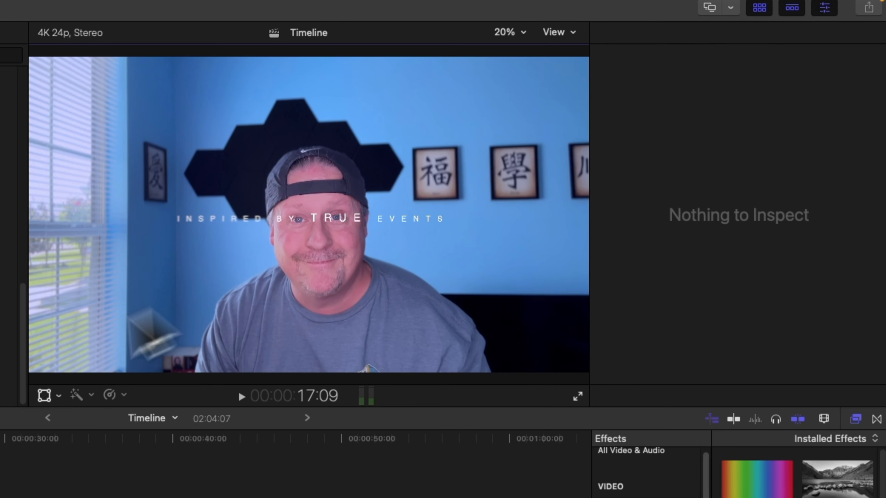
key(c)
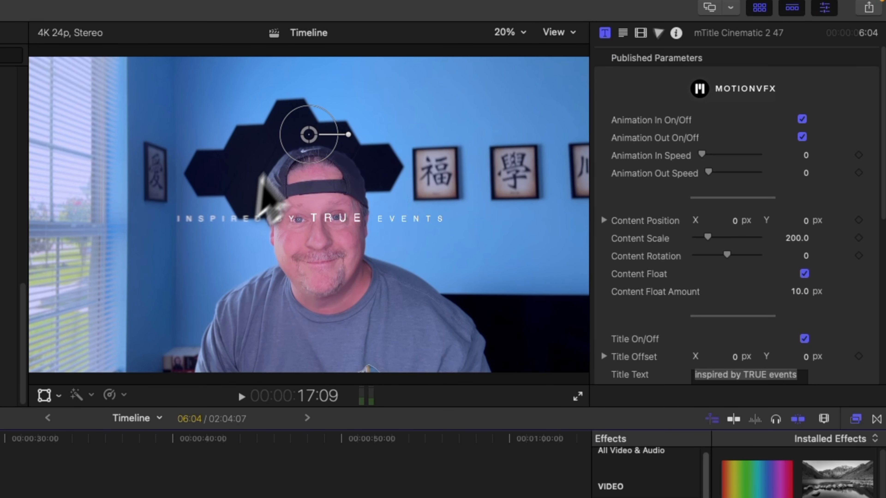
drag(303, 150, 317, 243)
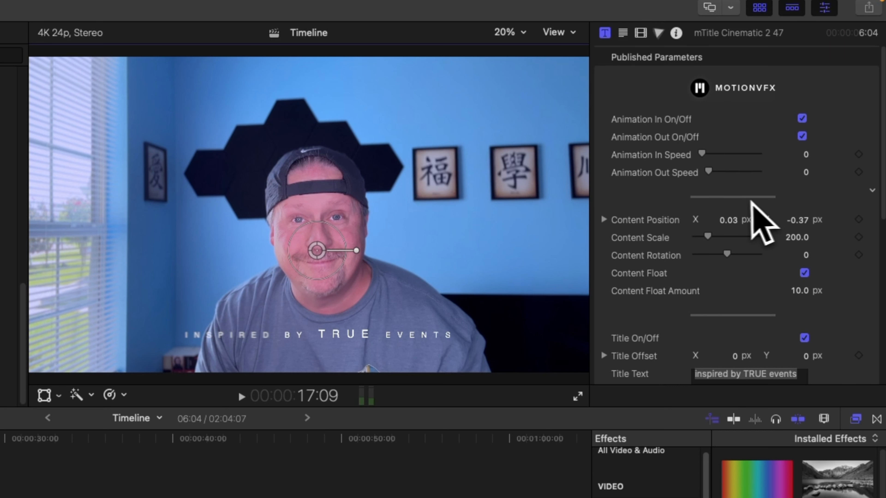
click(728, 221)
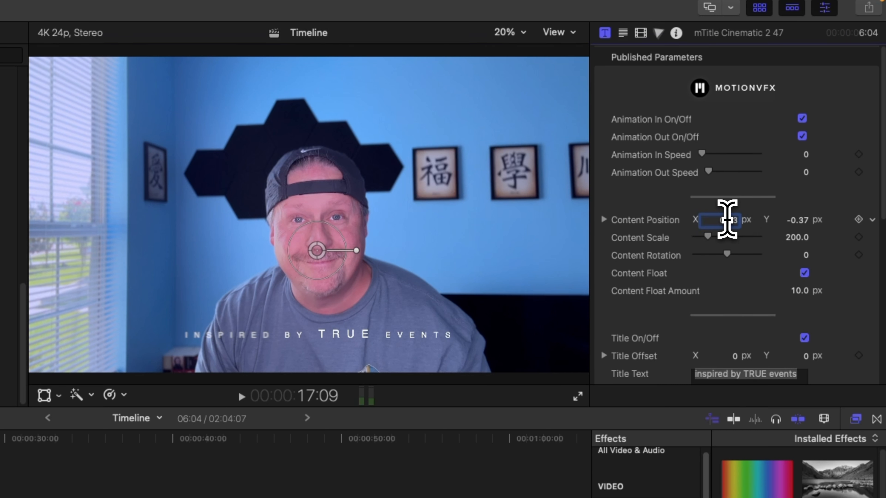
text(0)
key(Return)
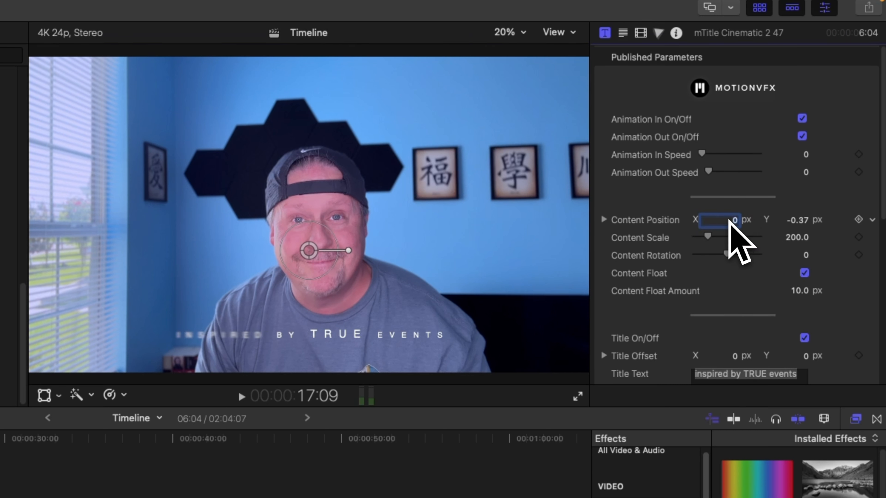
Step: Replace the closing title's text with "Follow for more money saving tips"
scroll(787, 277, down, 1)
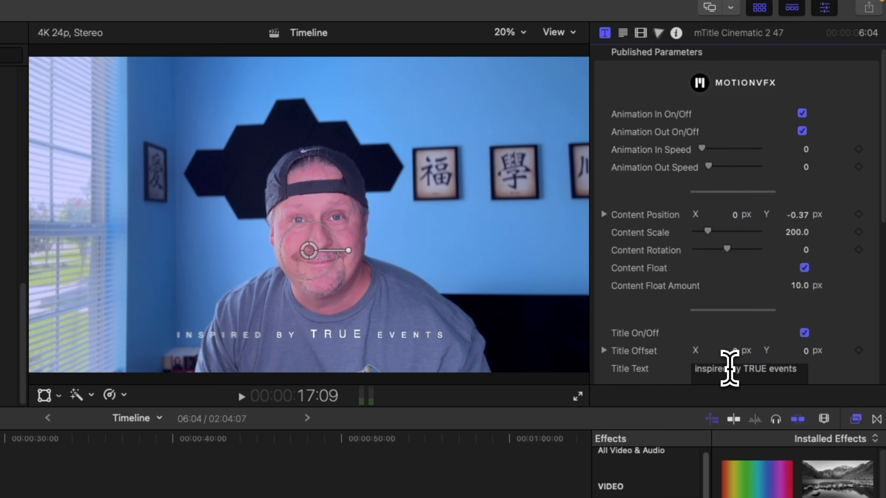
click(729, 369)
text(Follow for)
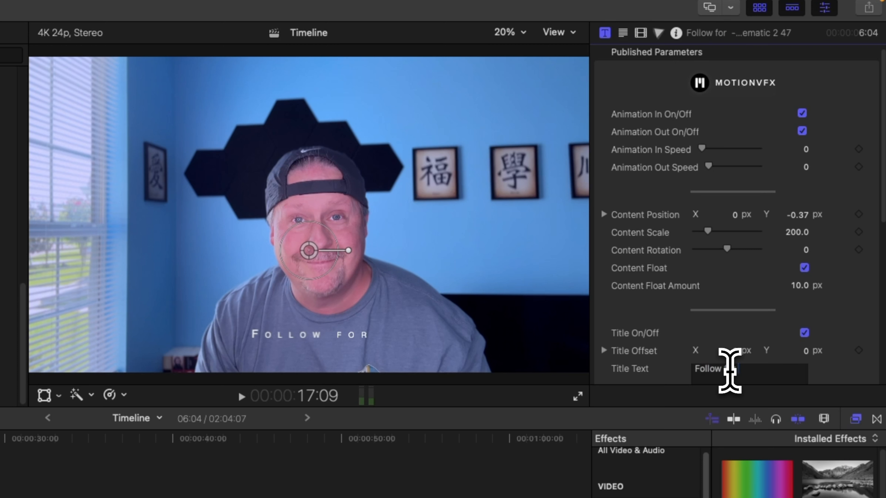
text( more mo)
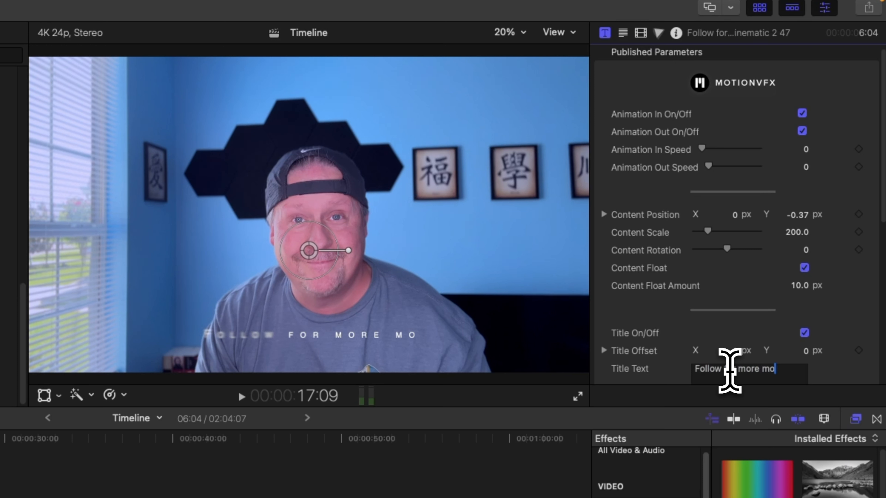
text(ney saving tips)
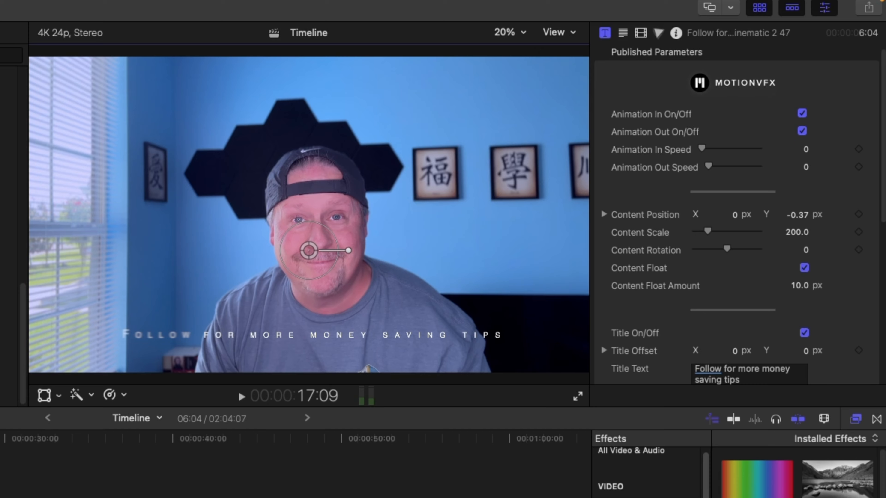
Step: Shorten the closing title to a duration of 4:20 and play from the transition to the video's end
drag(227, 338, 213, 339)
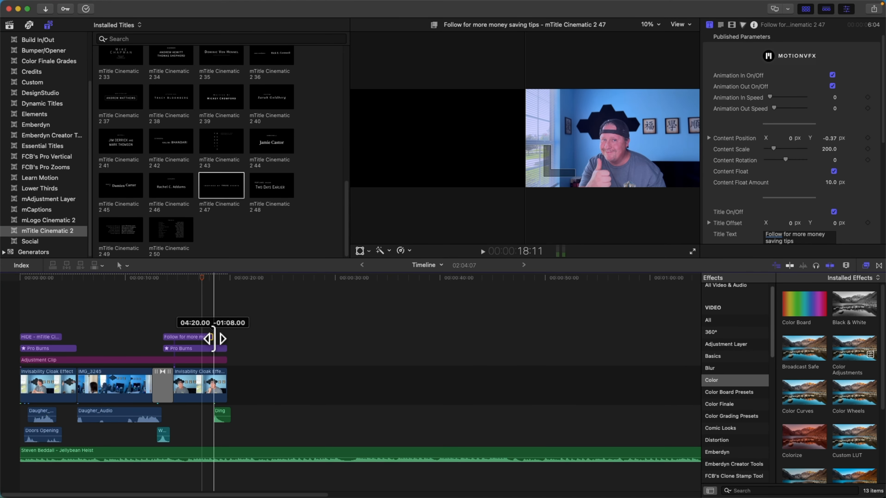
click(153, 277)
key(space)
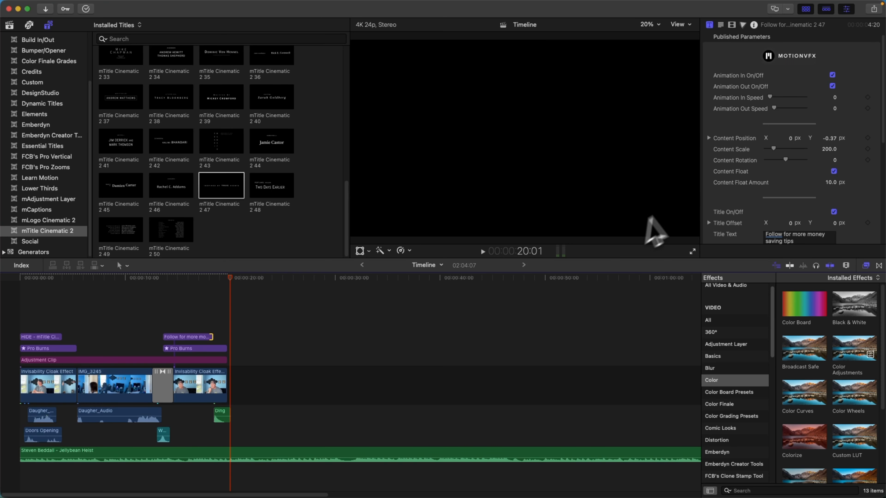
Step: Add another mTitle Cinematic 2 47 title directly after the last clip and set its text to "An EMBERDYN Production"
mouse_move(229, 276)
mouse_down()
mouse_move(212, 278)
mouse_move(226, 277)
mouse_up()
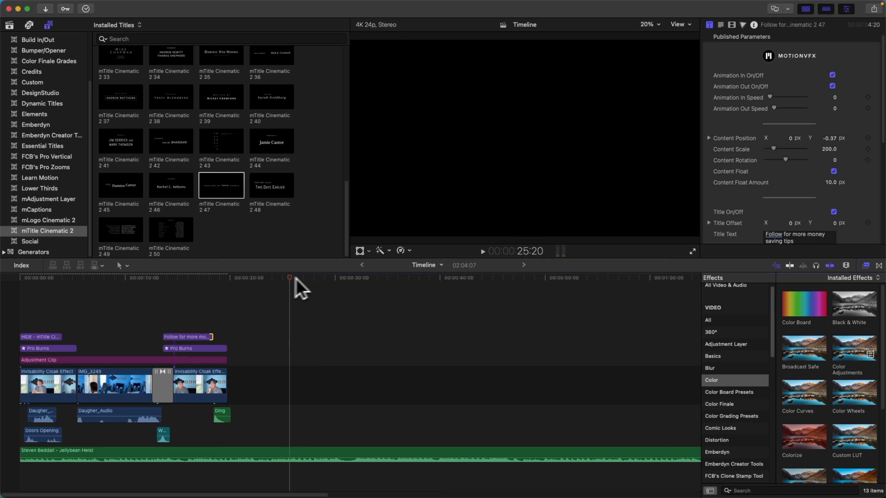
drag(295, 279, 222, 279)
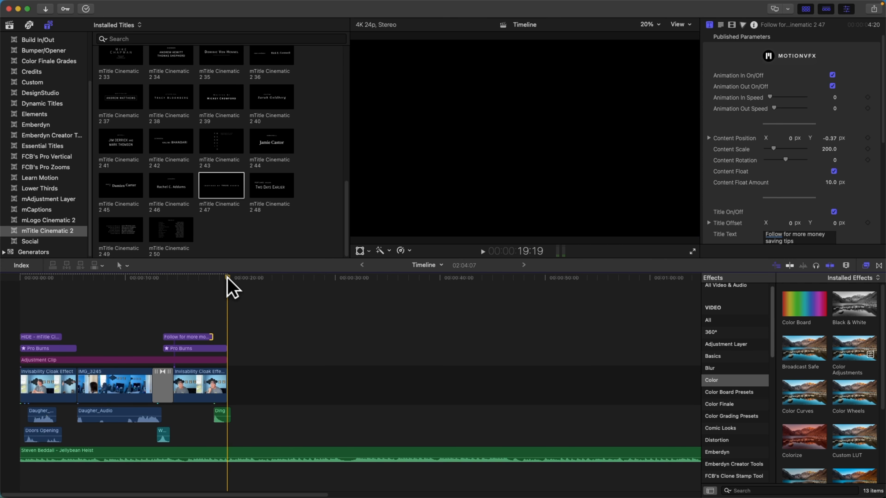
drag(233, 198, 231, 325)
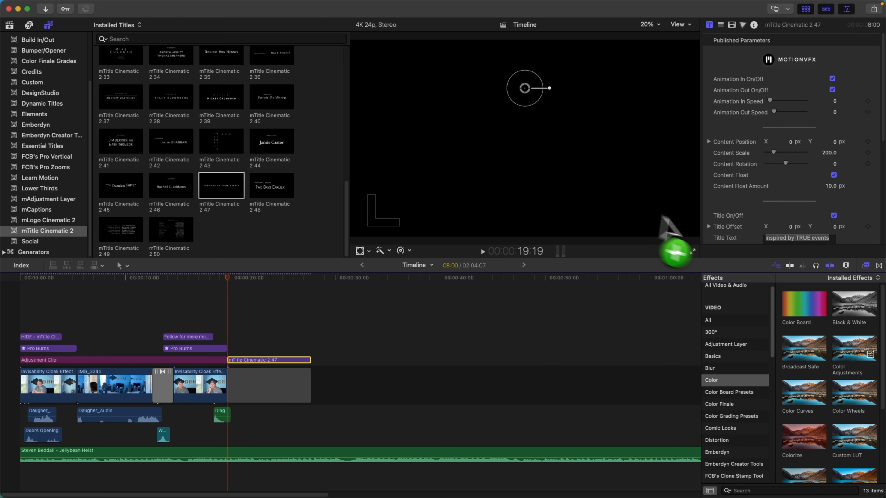
scroll(792, 188, down, 3)
click(779, 210)
key(BackSpace)
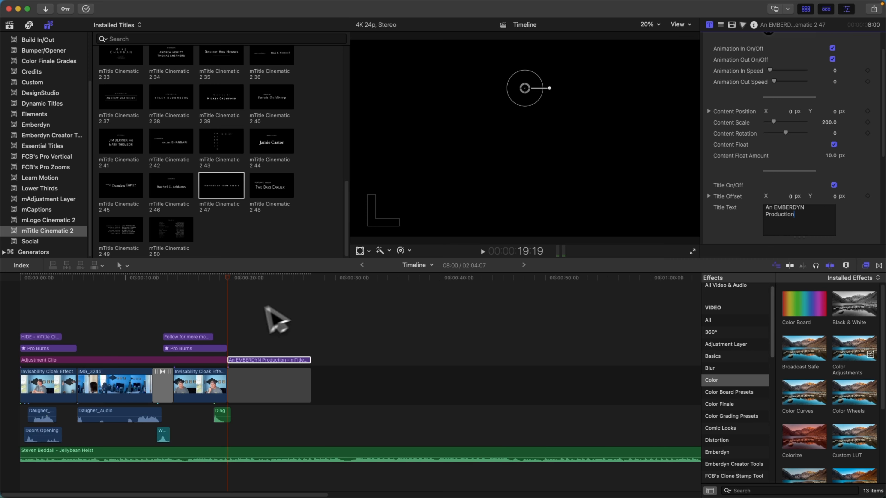
Step: Play from just before the last clip's end to review the production end title over black
click(214, 276)
key(space)
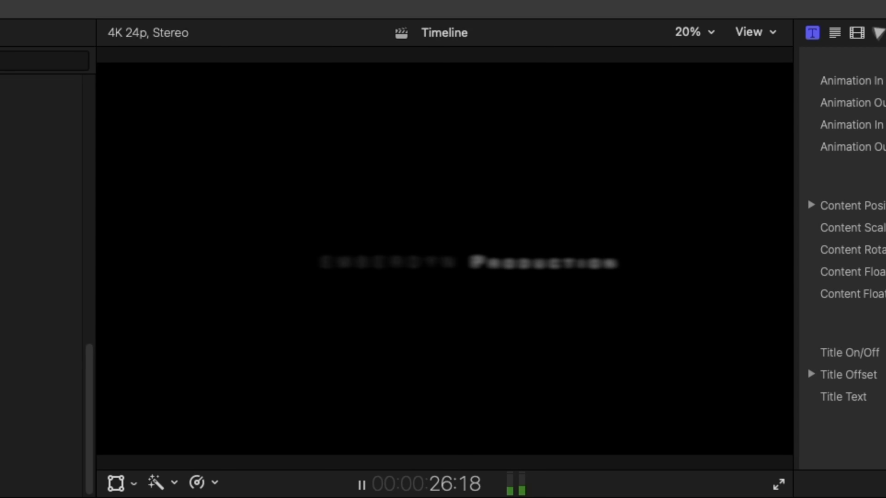
key(space)
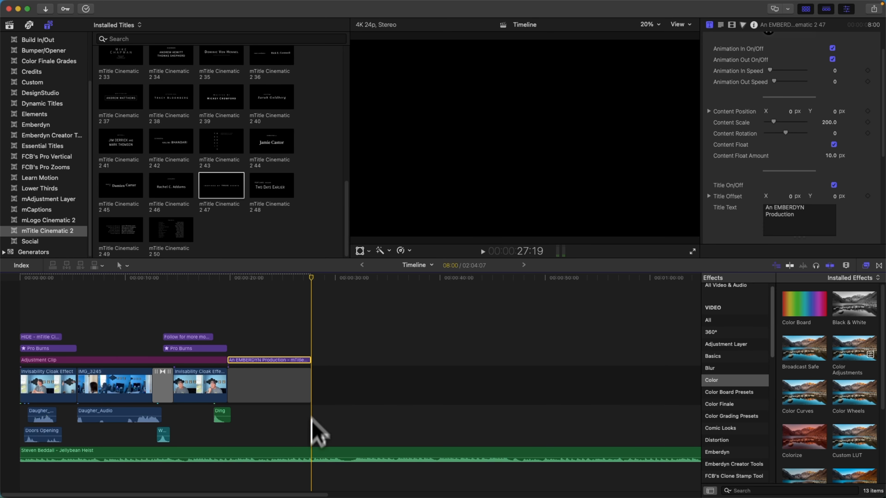
Step: Cut the Jellybean Heist music at 27:19, where the end title finishes, and delete the remaining part
click(309, 454)
key(super+b)
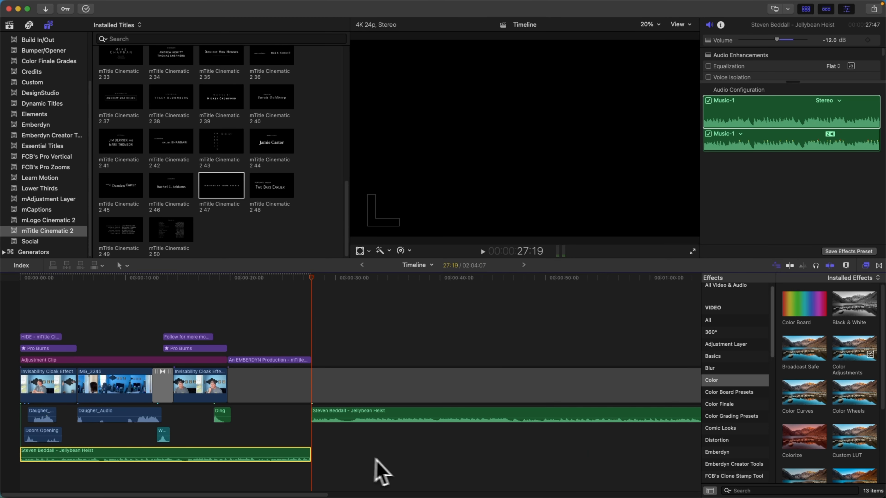
drag(382, 473, 316, 288)
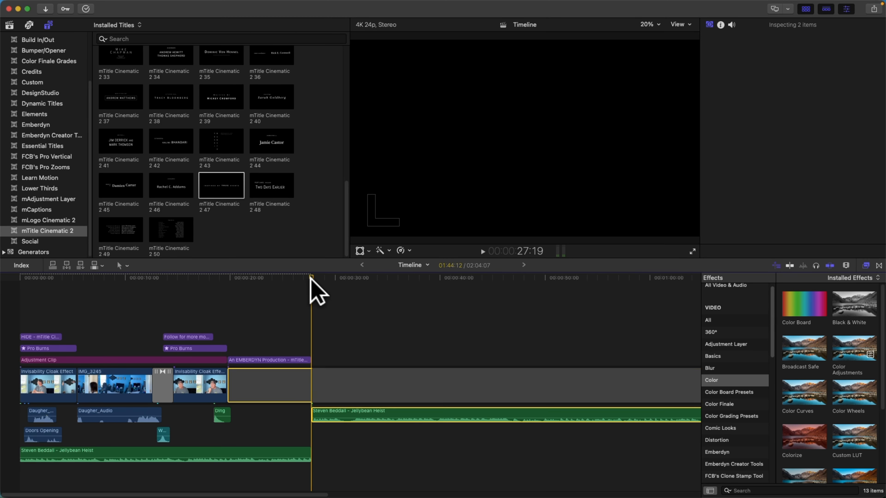
drag(393, 452, 367, 370)
key(Delete)
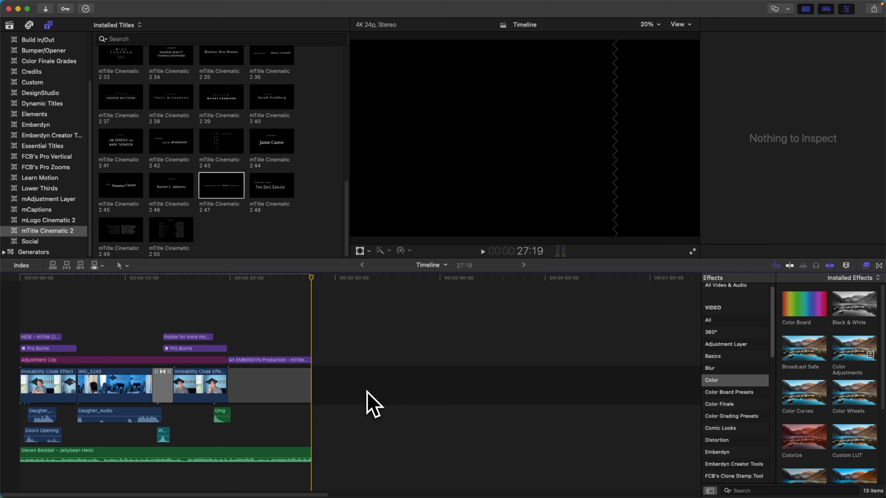
Step: Play the opening from about 2:16 through the cloak vanish to check the title and sound
click(103, 359)
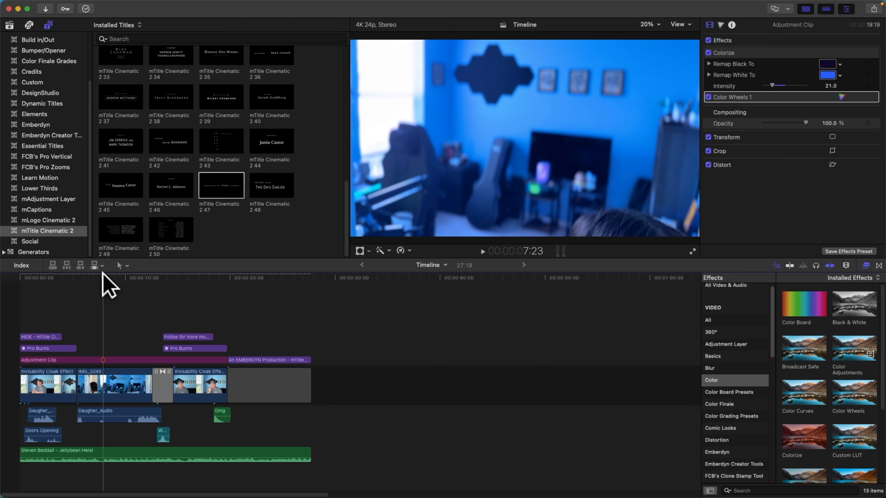
drag(102, 277, 48, 277)
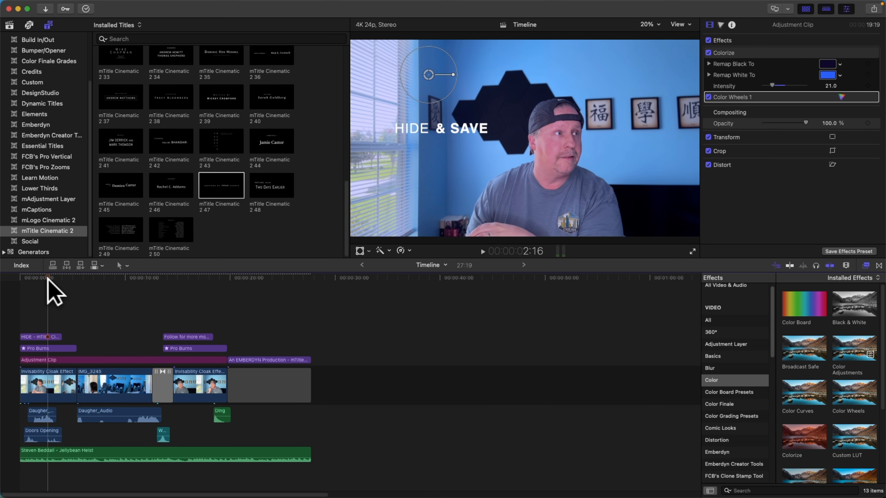
key(space)
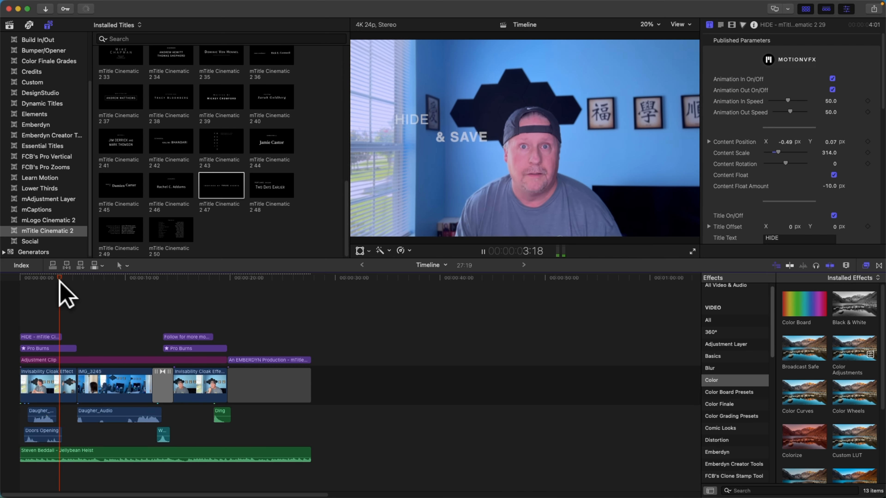
key(space)
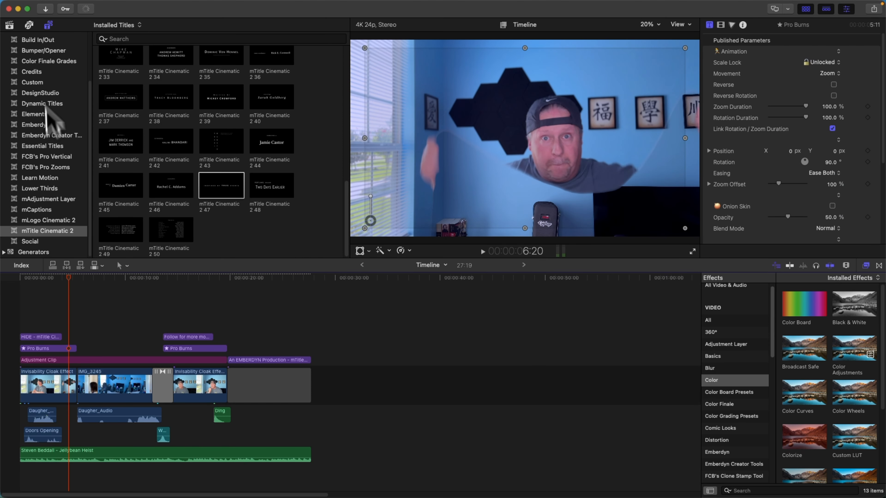
Step: Add the Whoosh_FC sound effect beneath the first clip and align it with the moment the man vanishes
scroll(45, 105, up, 4)
click(29, 24)
click(101, 231)
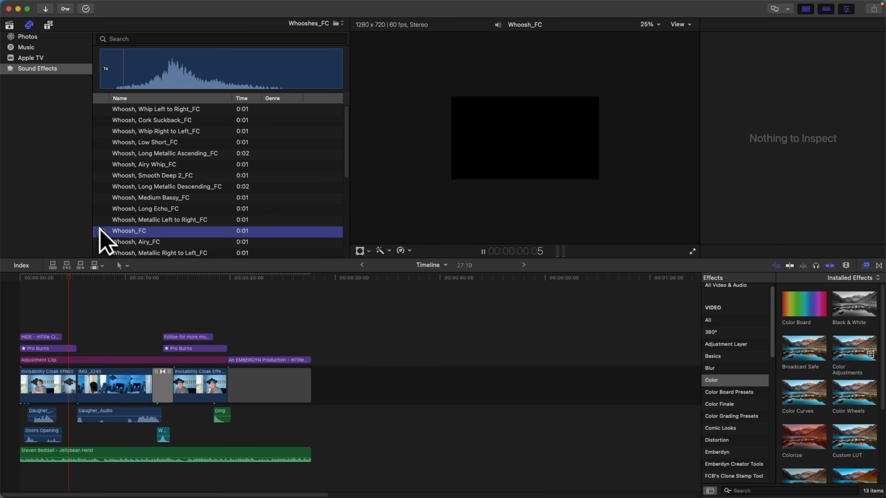
drag(129, 233, 65, 416)
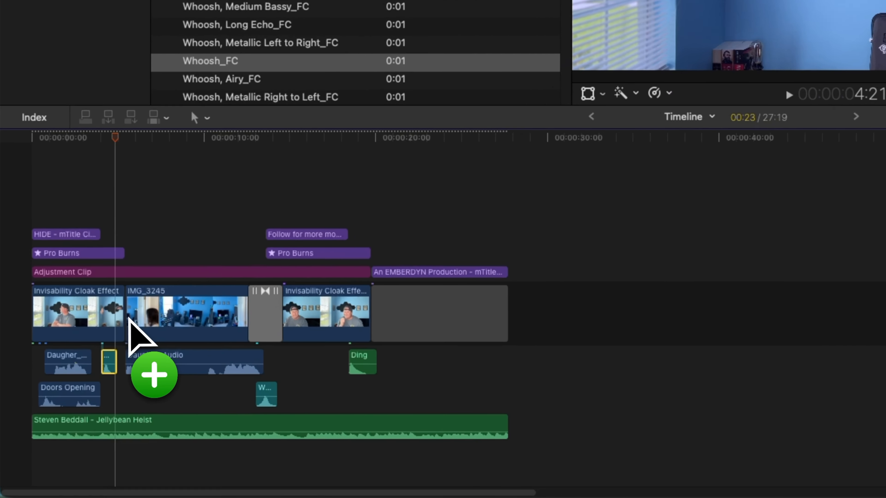
key(super+equal)
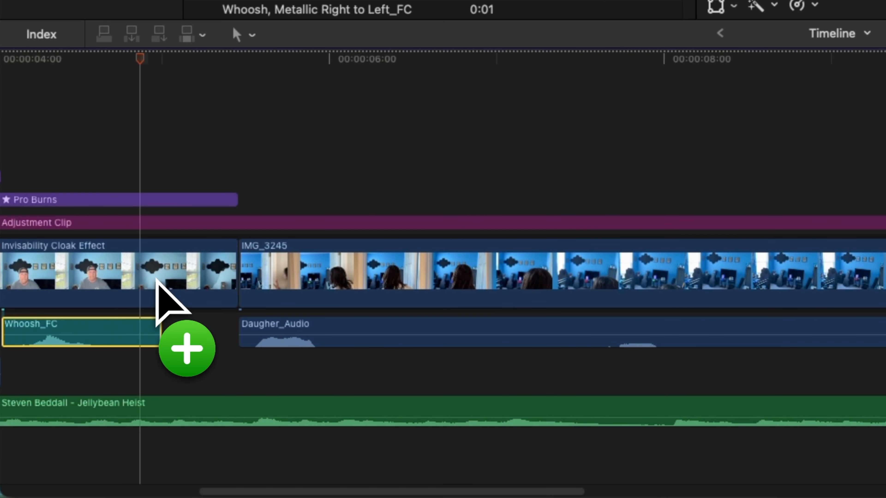
drag(90, 328, 165, 342)
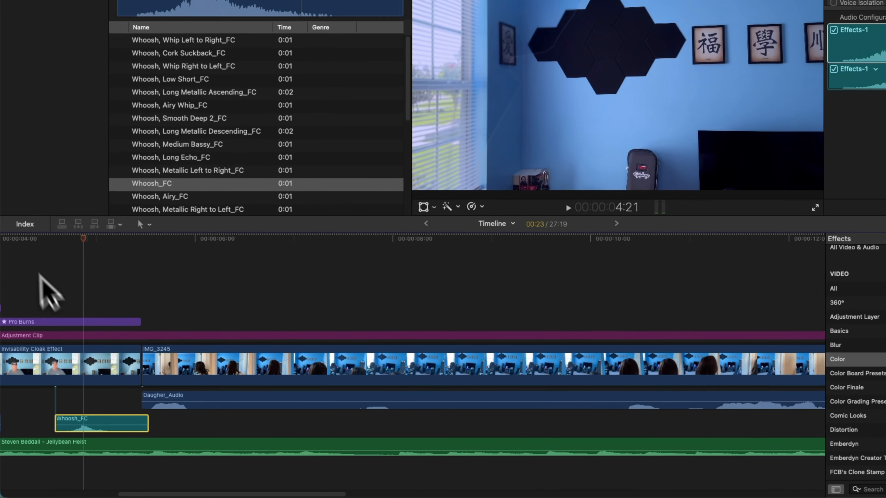
Step: Lower the new Whoosh_FC effect's volume to -10 dB and replay the vanish to check its timing and level
key(space)
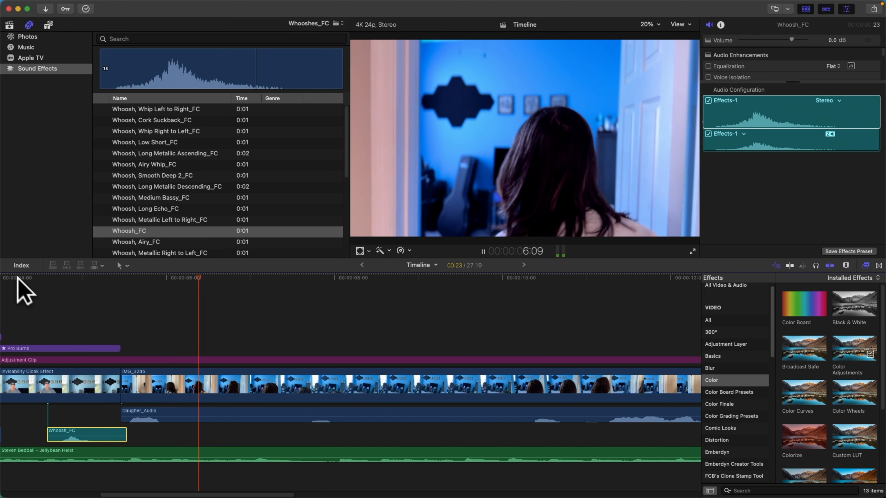
key(space)
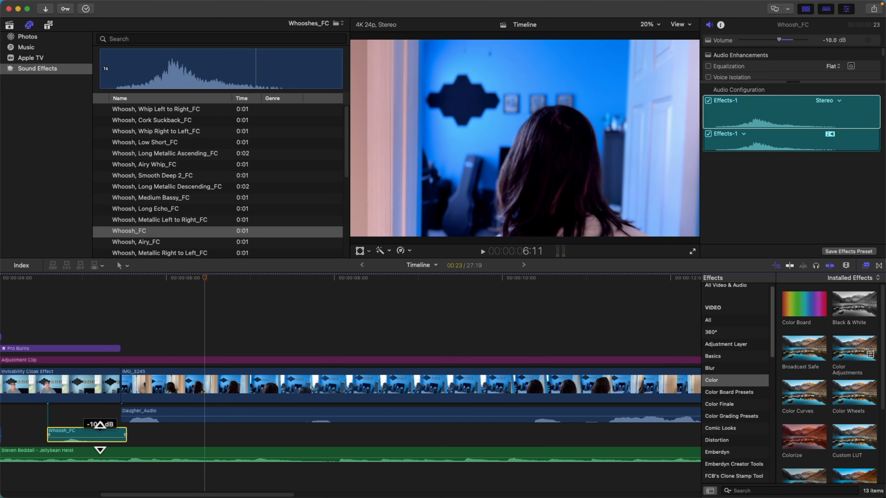
click(25, 279)
key(space)
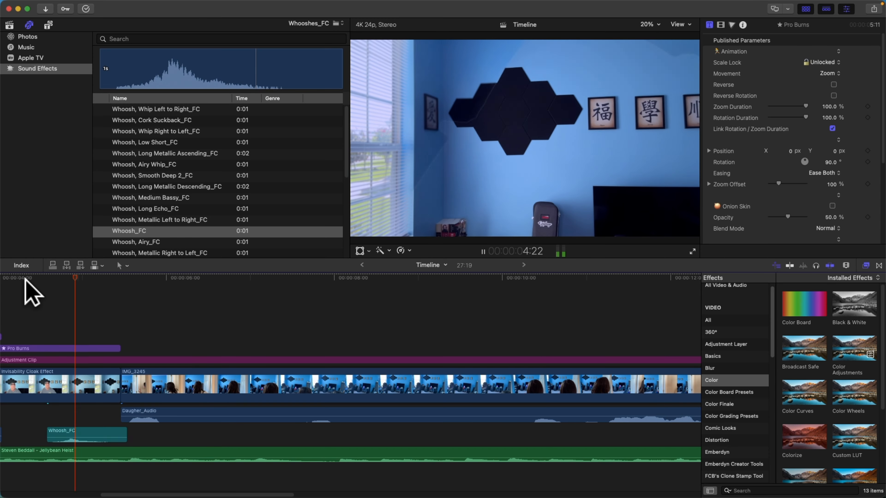